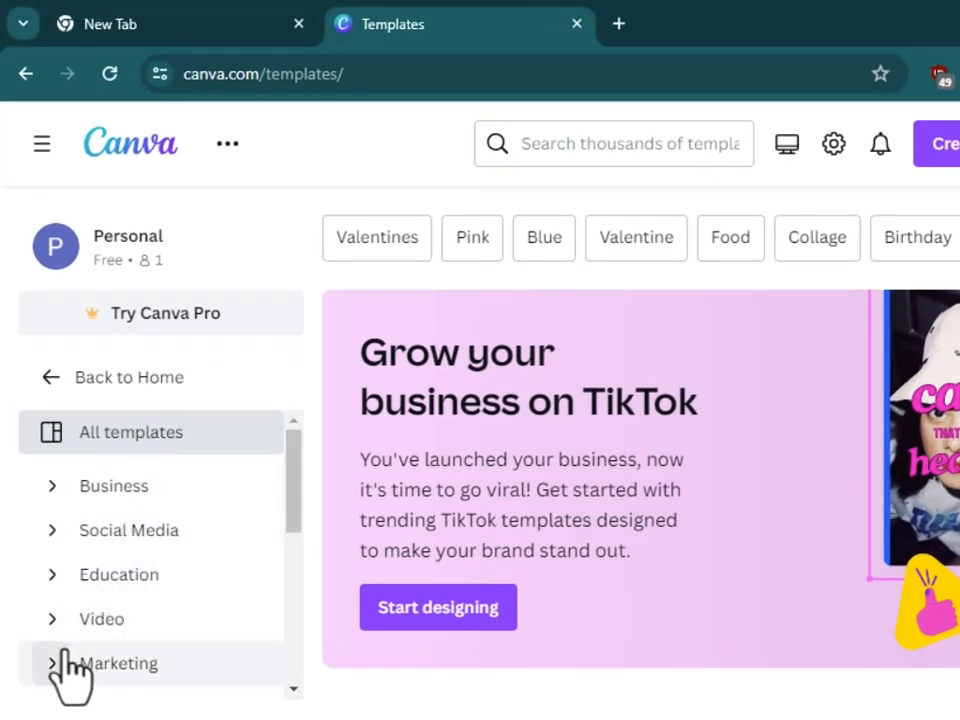
Step: Start a new design from the Silver Kitchen Restaurant Flyer in the Marketing category's flyer templates
click(58, 662)
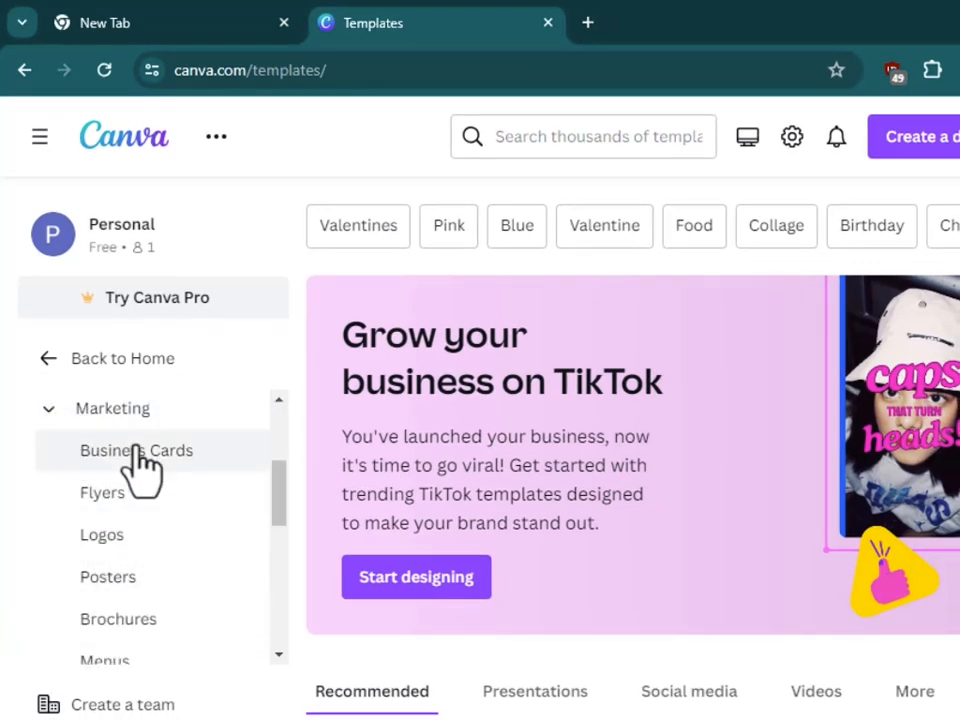
click(115, 500)
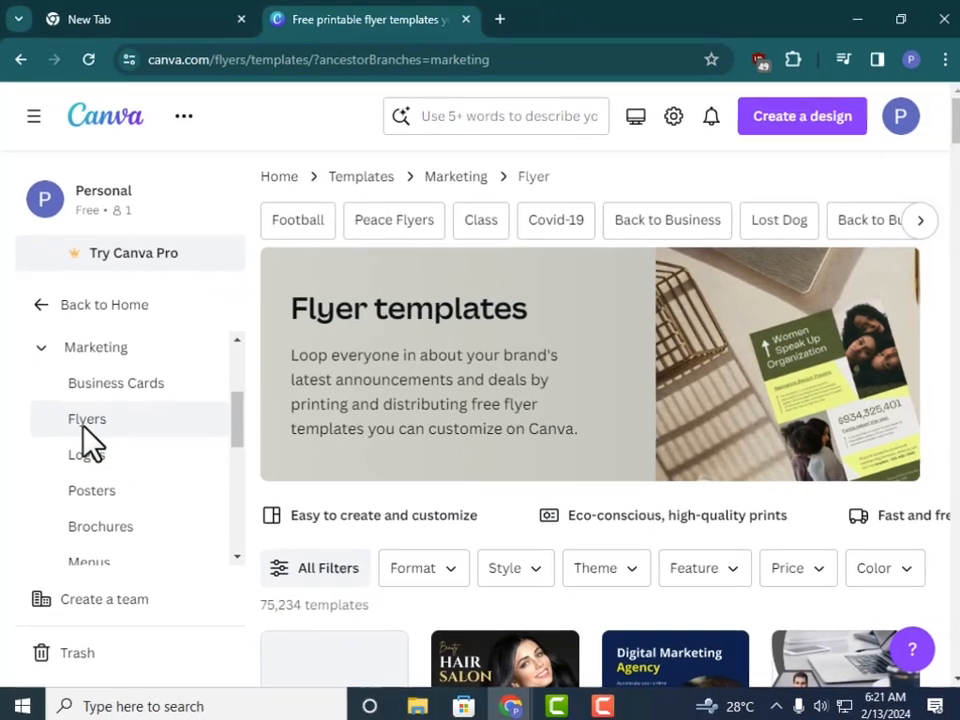
scroll(782, 439, down, 6)
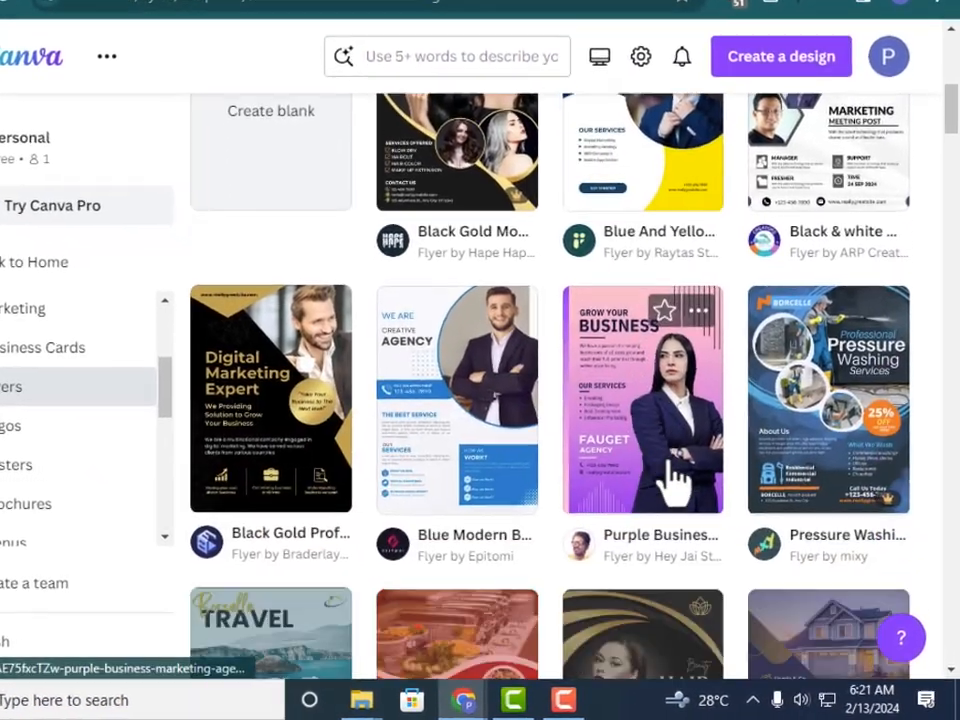
scroll(672, 480, down, 5)
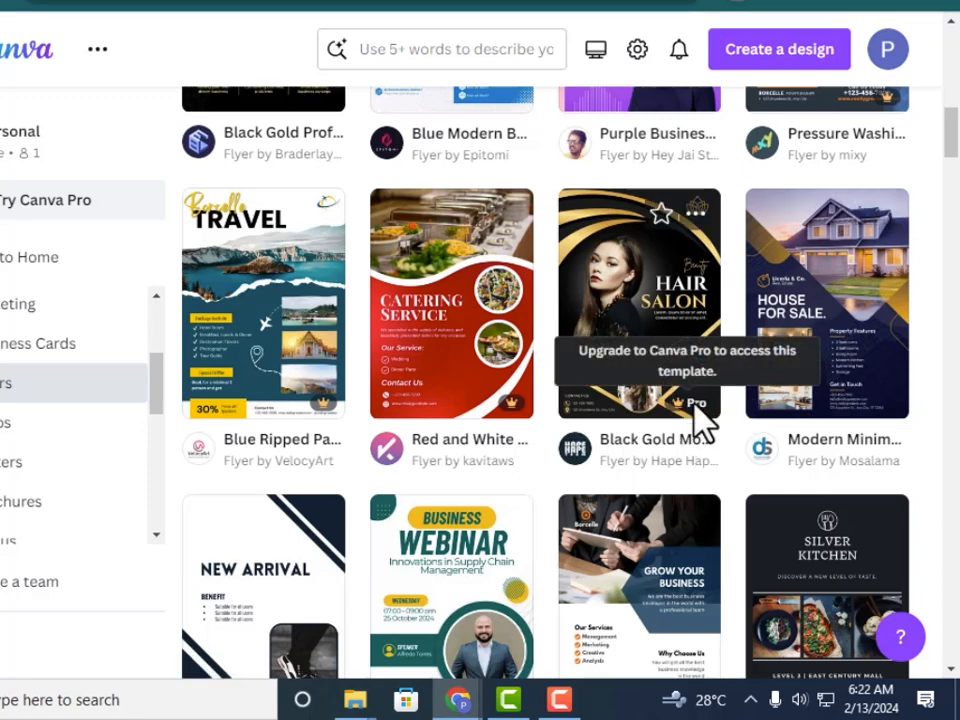
scroll(700, 420, down, 3)
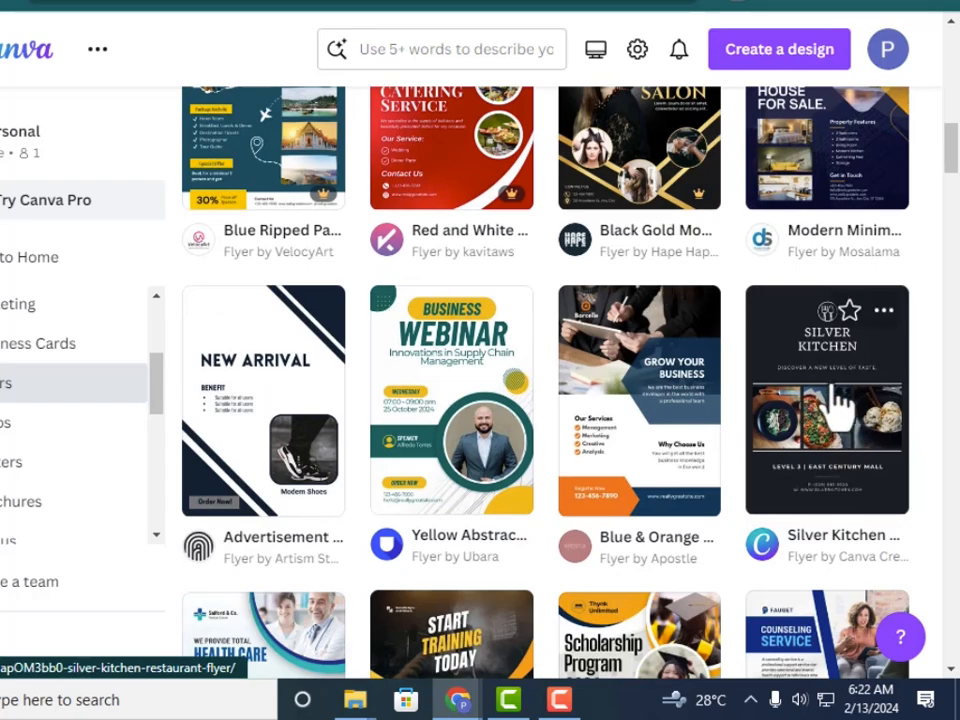
click(834, 398)
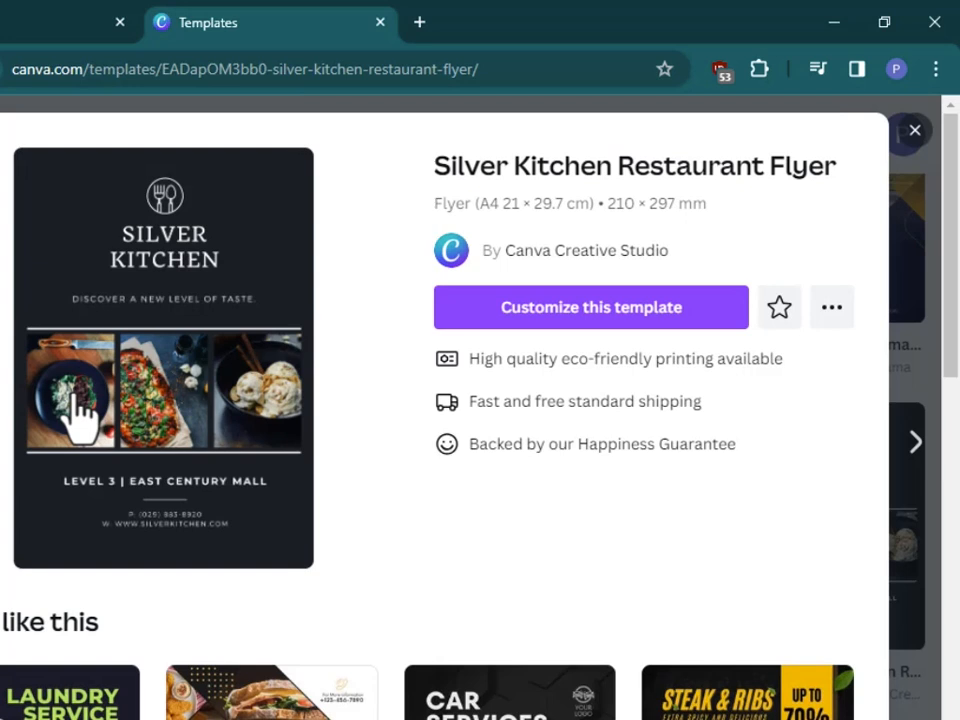
click(605, 318)
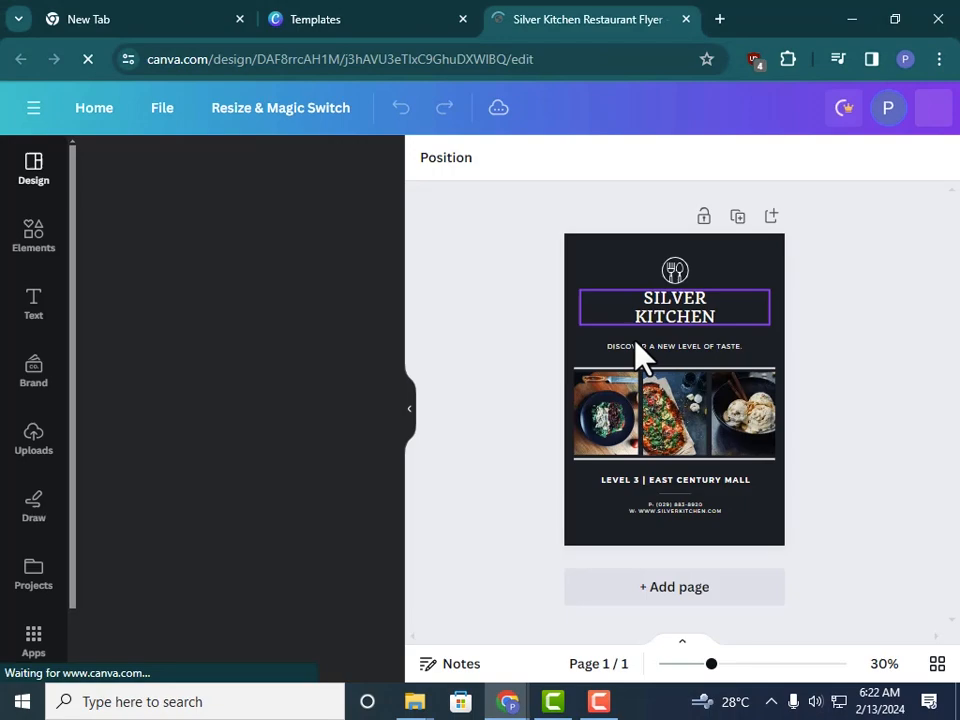
scroll(302, 482, down, 5)
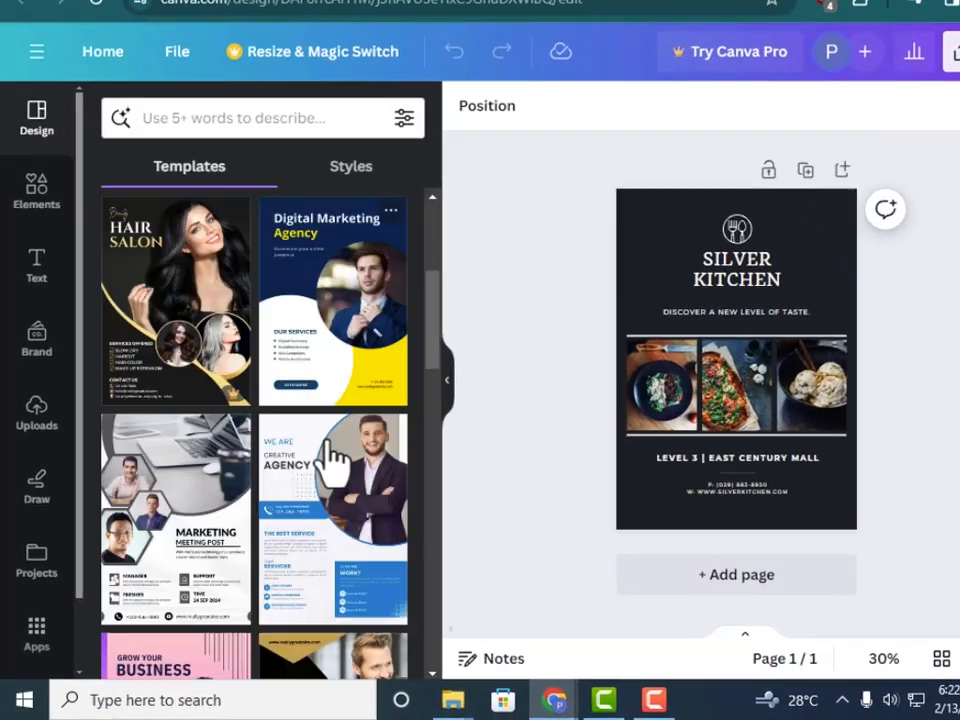
scroll(325, 445, up, 4)
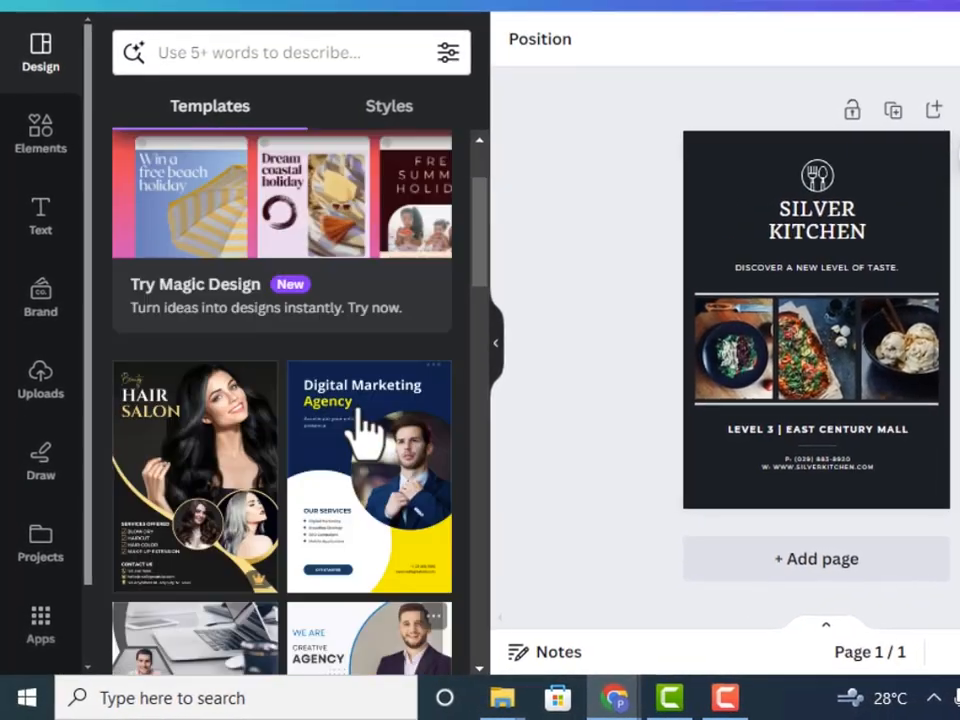
scroll(275, 460, down, 1)
scroll(268, 440, up, 1)
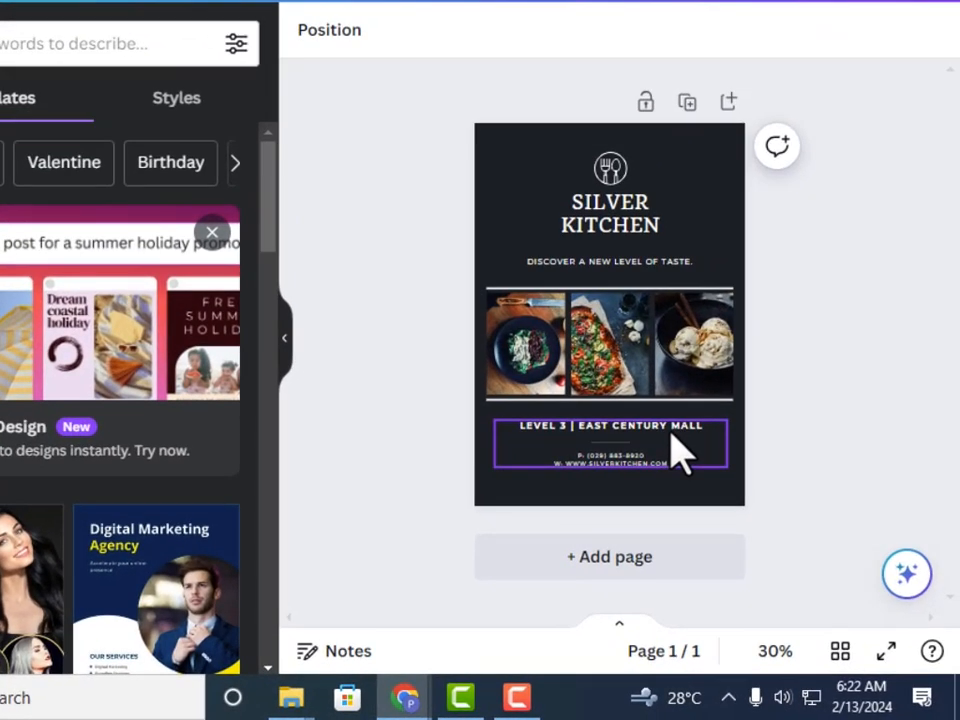
Step: Set the canvas zoom to 50% to enlarge the flyer for editing
click(776, 651)
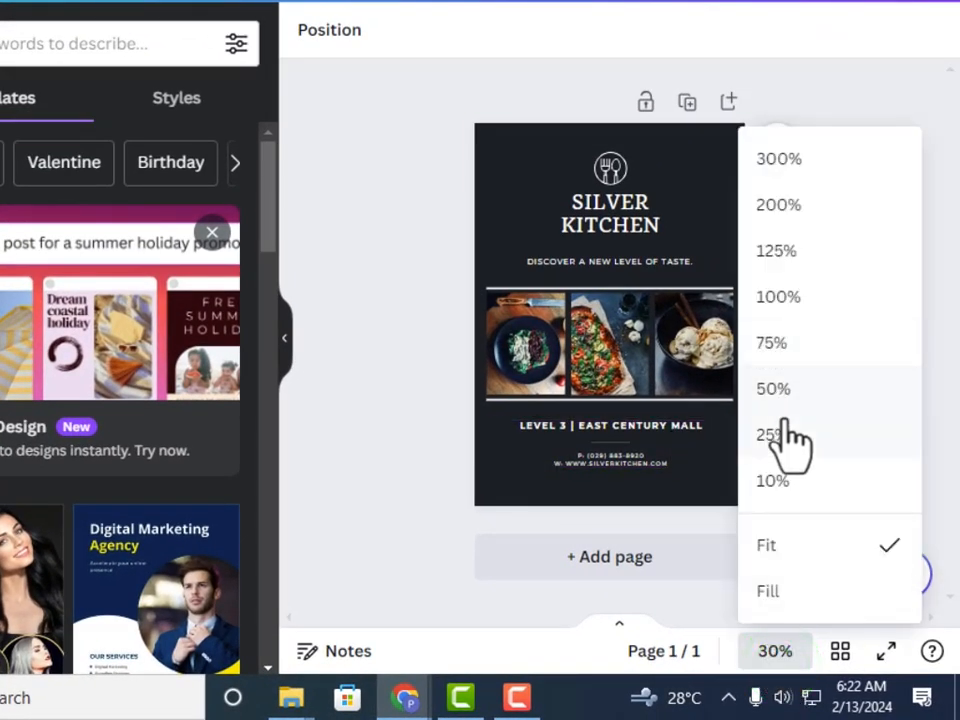
click(773, 390)
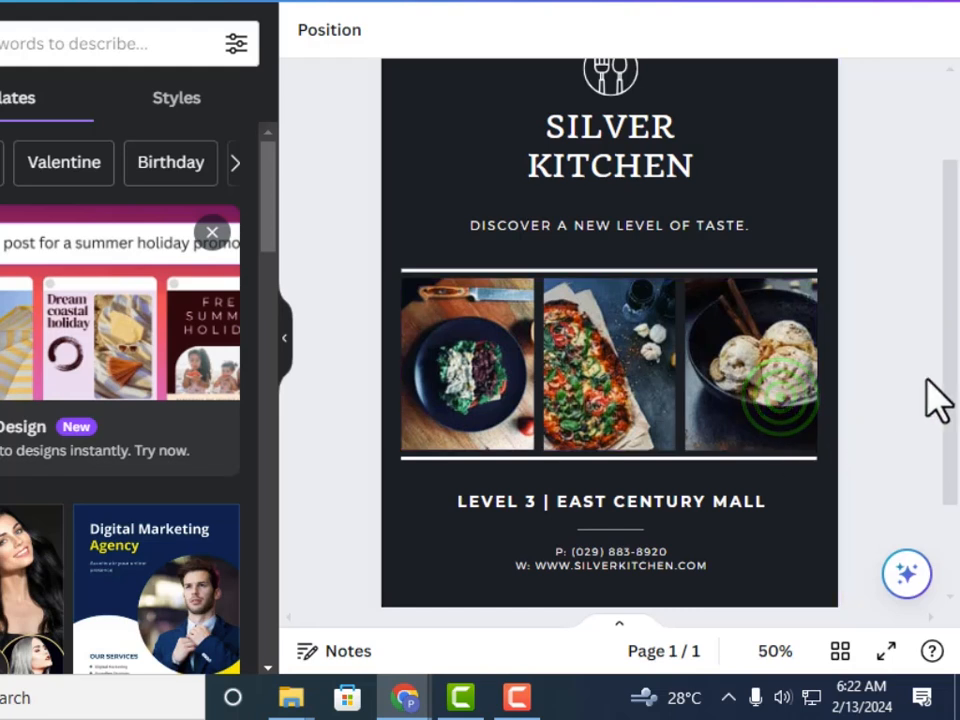
click(890, 386)
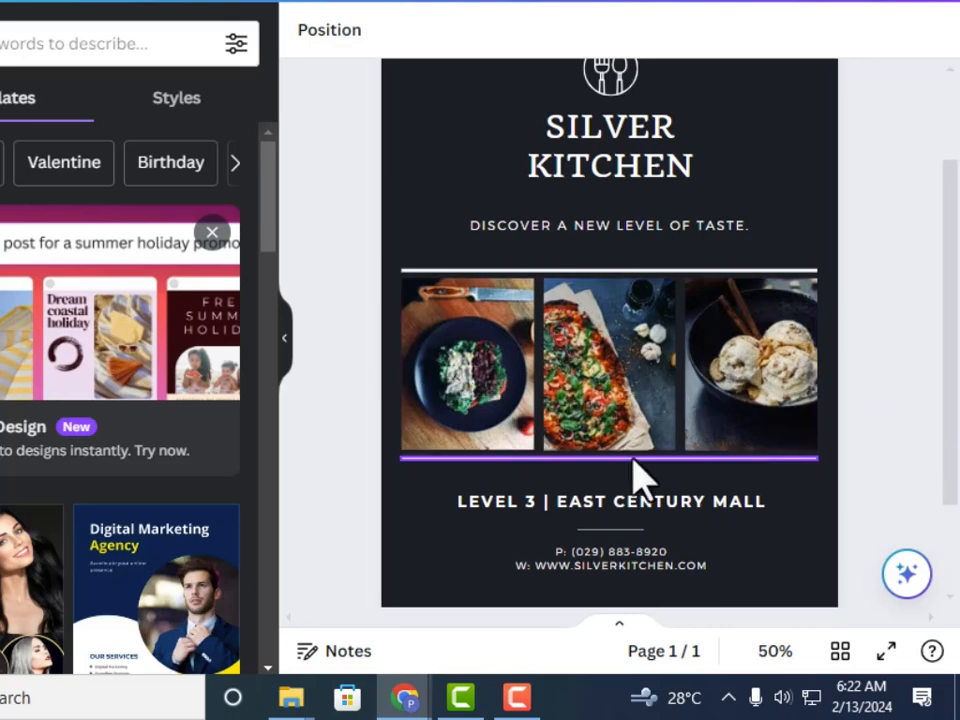
click(570, 370)
click(508, 350)
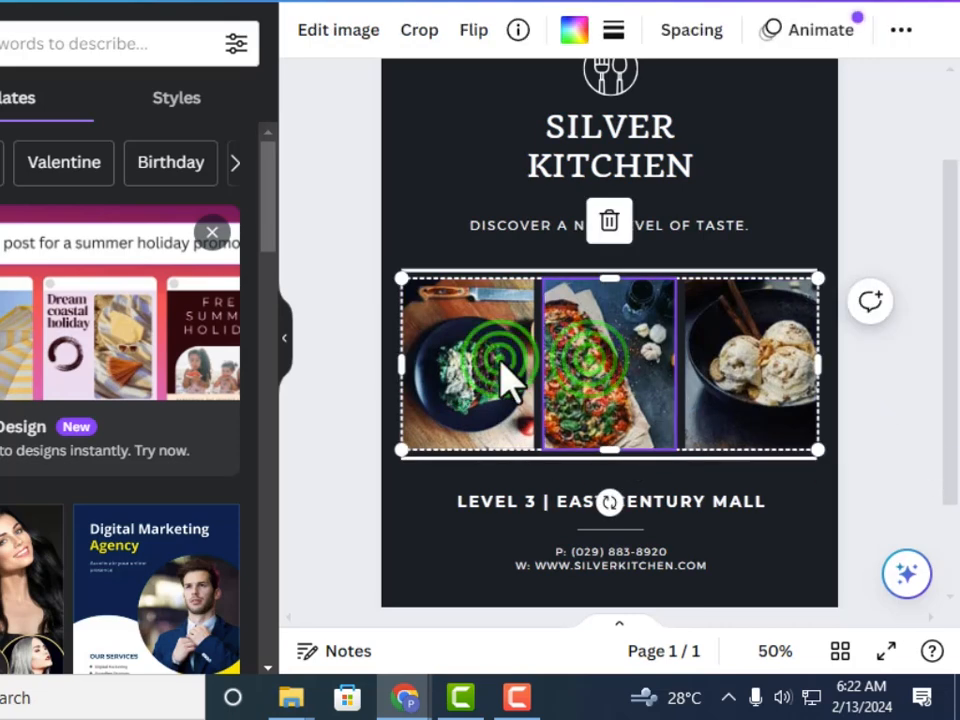
click(752, 410)
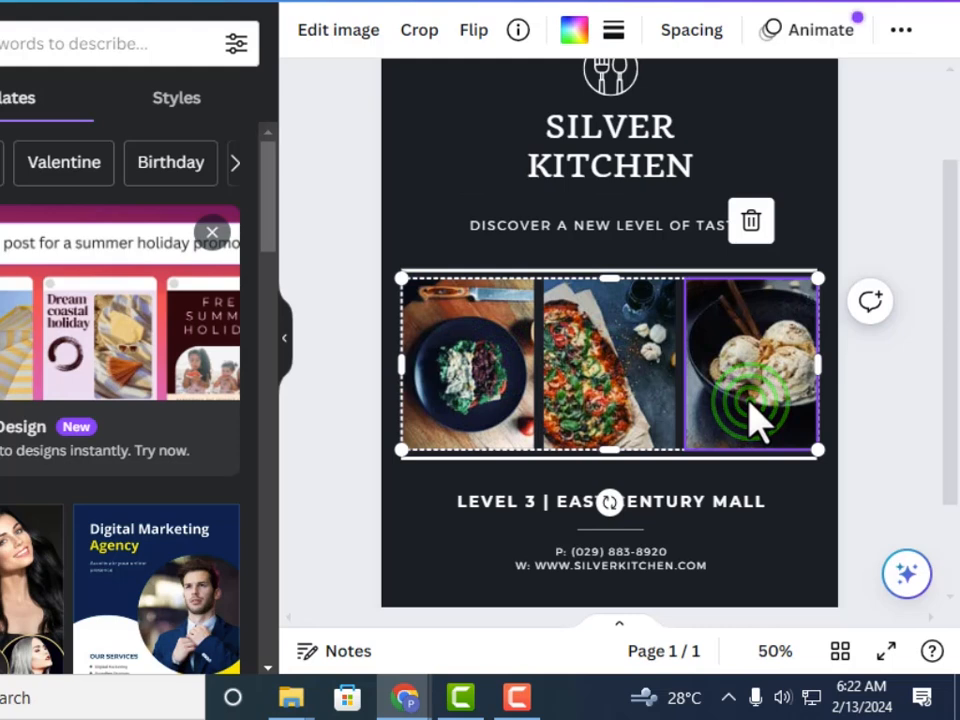
click(630, 355)
click(476, 358)
click(589, 375)
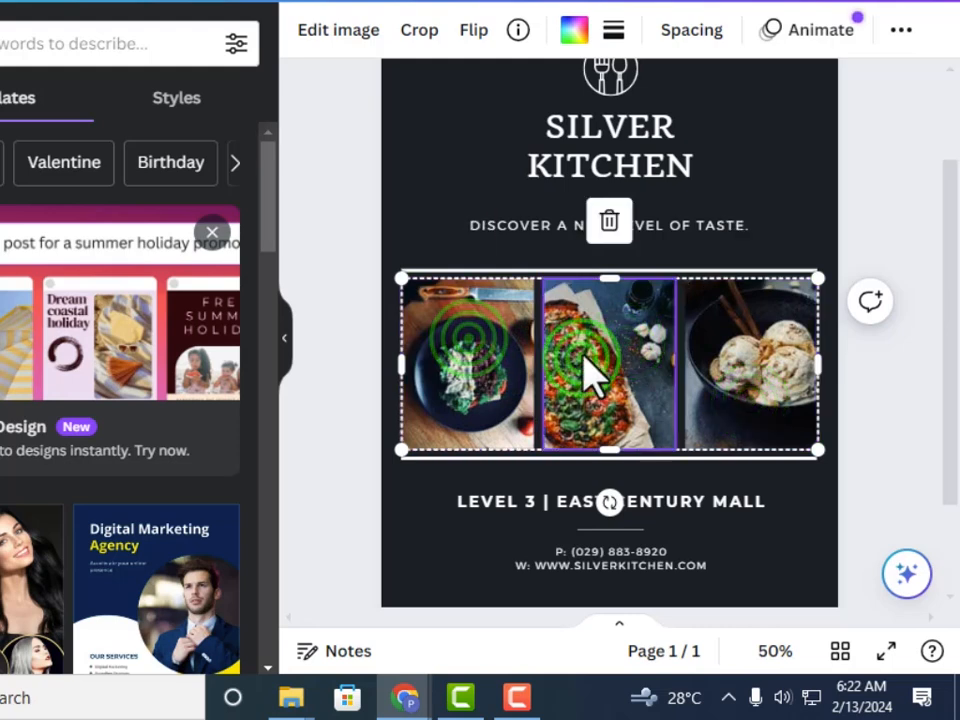
click(765, 395)
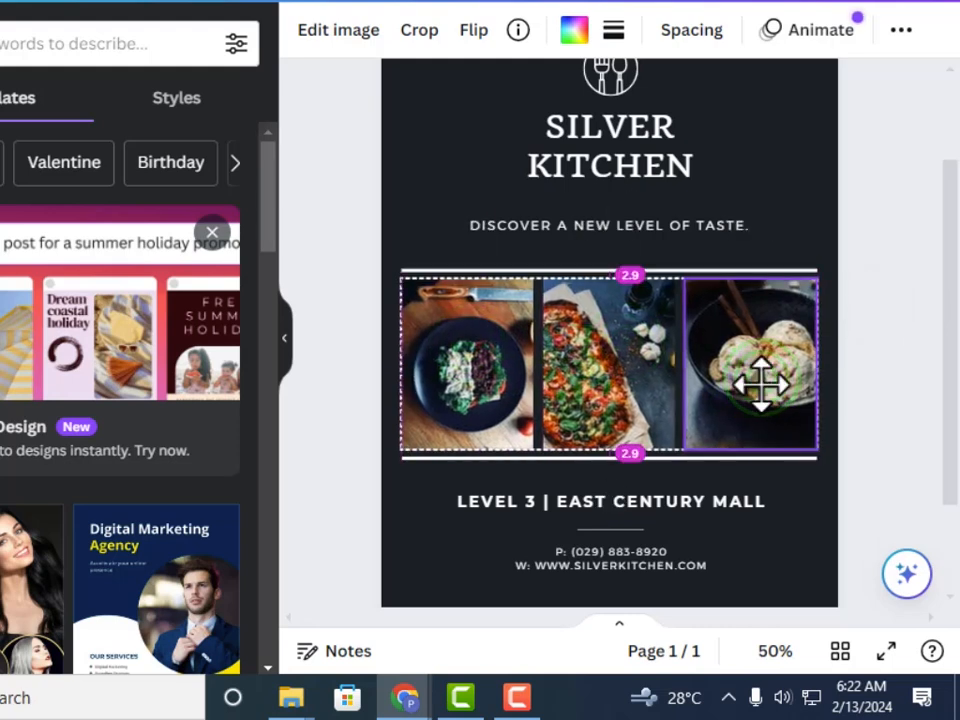
scroll(718, 538, up, 1)
scroll(727, 555, up, 2)
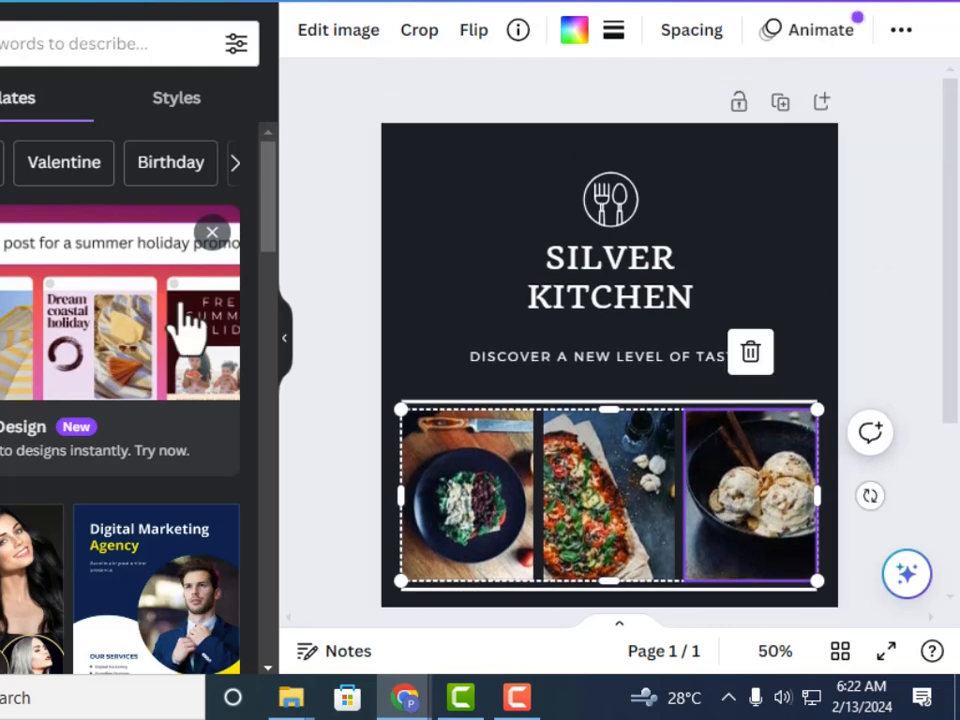
click(611, 222)
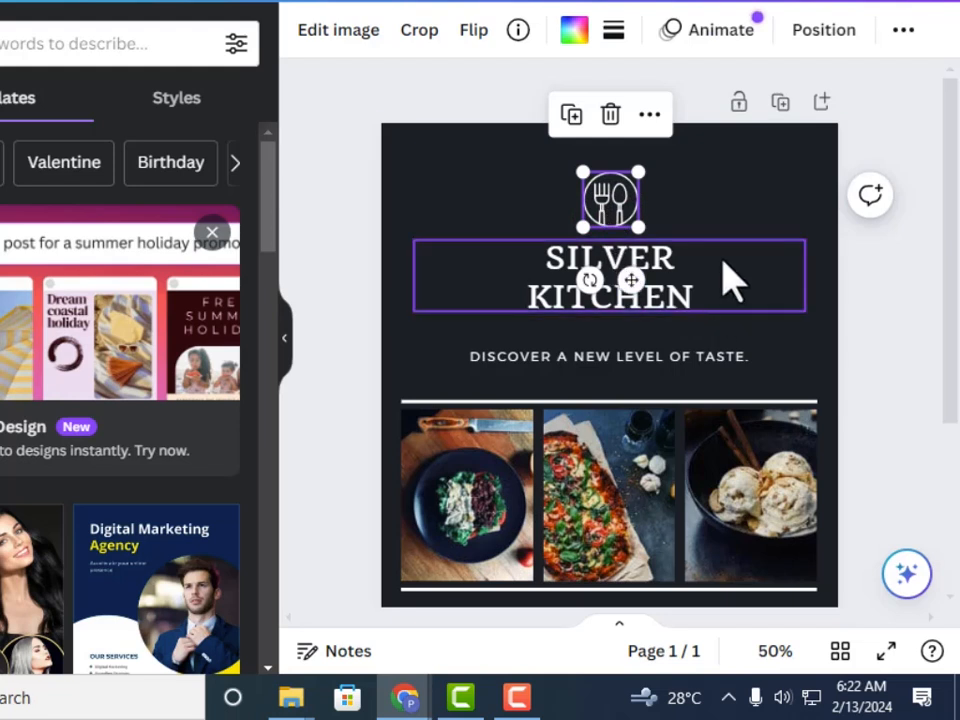
Step: Replace the flyer's heading "SILVER KITCHEN" with "MYRAH'S BAKERY"
click(688, 280)
double_click(690, 292)
double_click(677, 292)
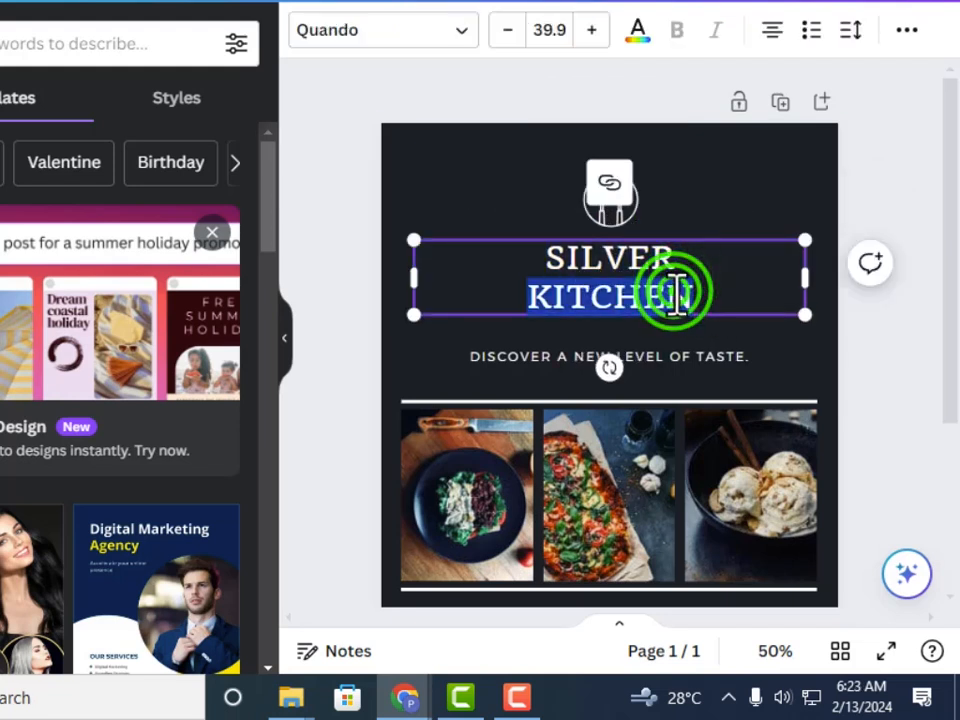
triple_click(688, 279)
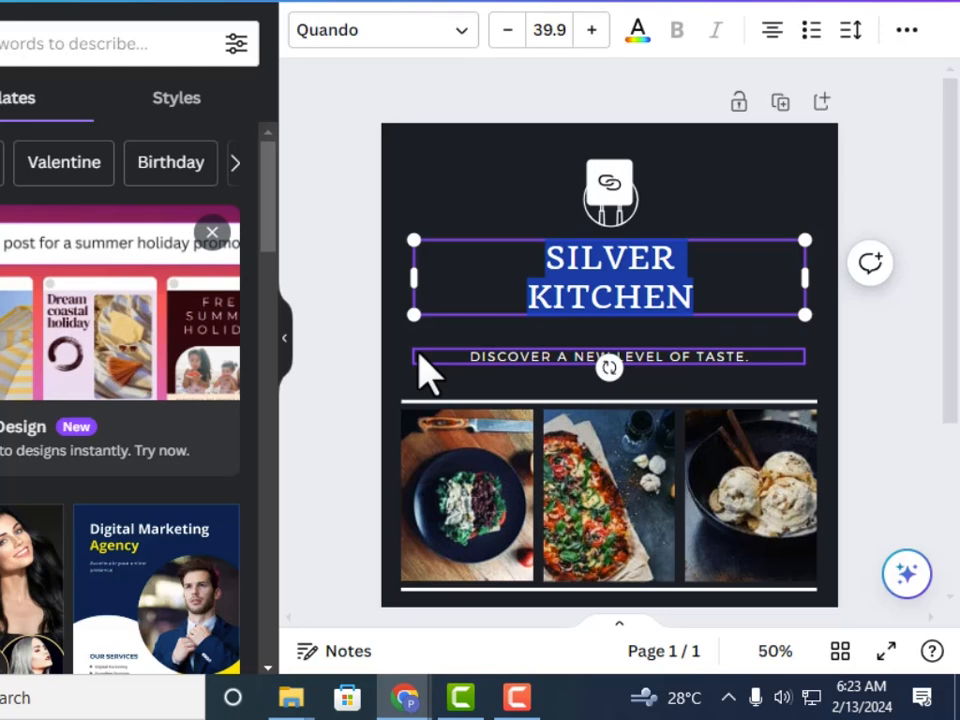
text(M)
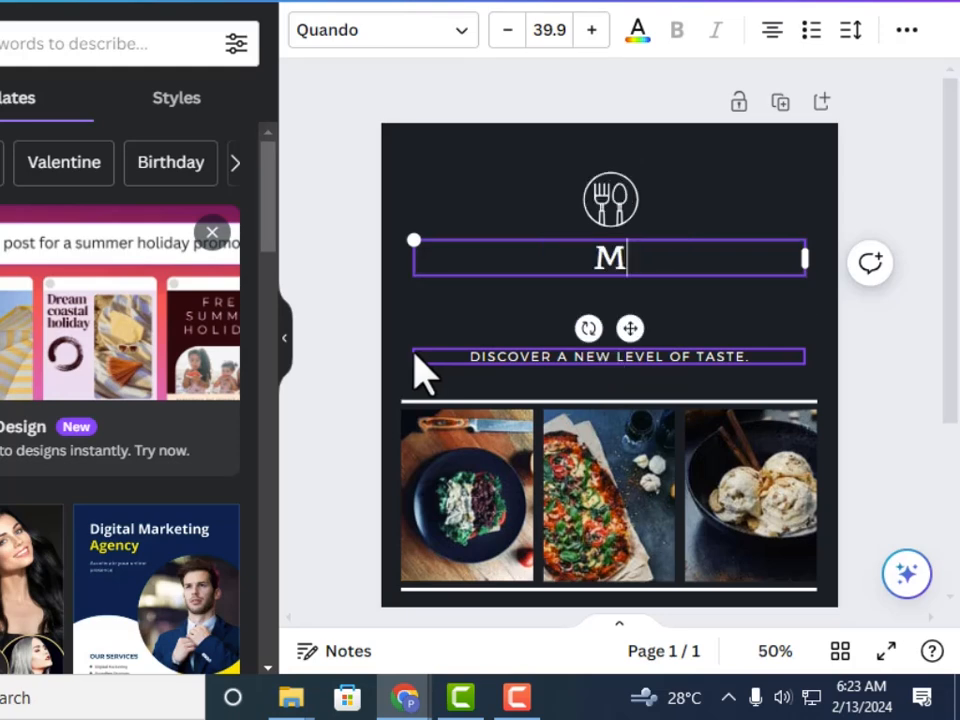
text(YRAH'S )
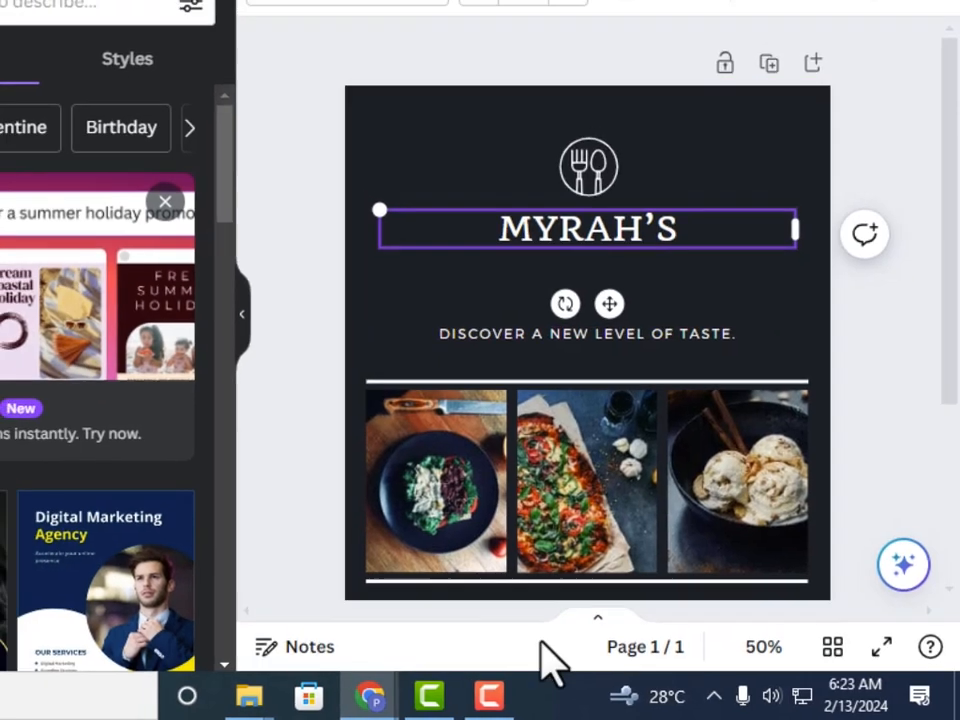
text(BAK)
text(ERY)
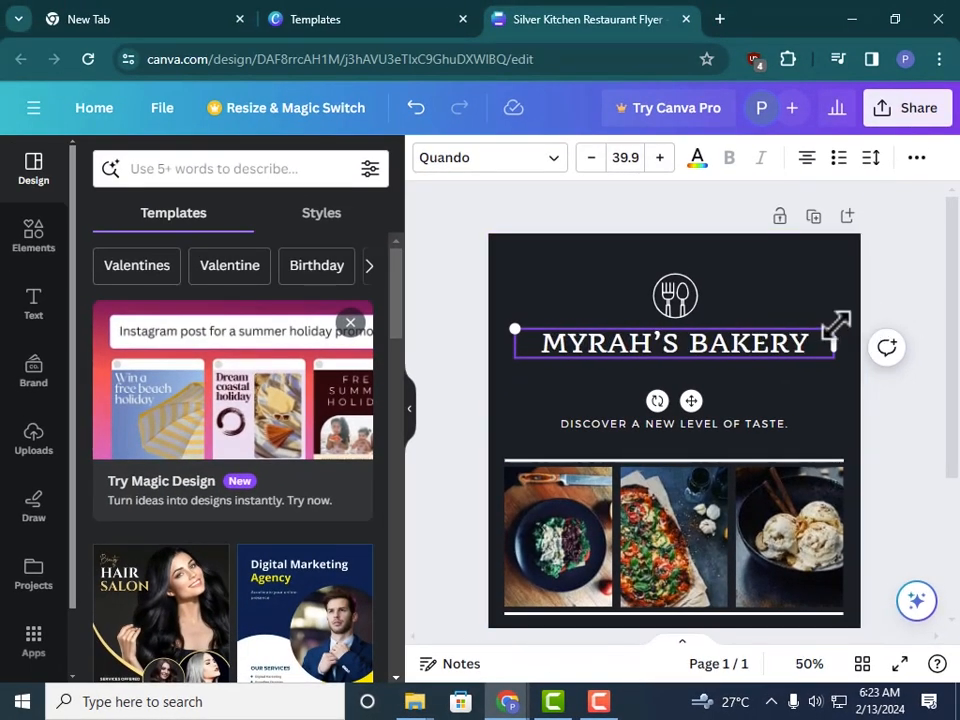
Step: Set the font of the whole "MYRAH'S BAKERY" heading to Alfa Slab One
drag(820, 350, 537, 342)
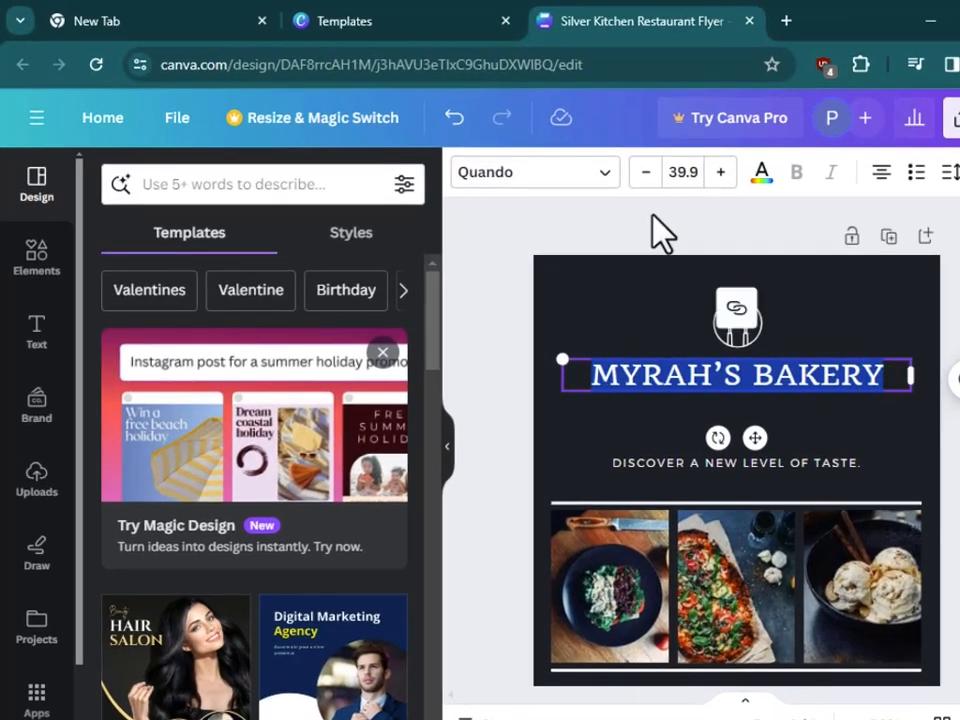
click(596, 172)
scroll(260, 450, down, 2)
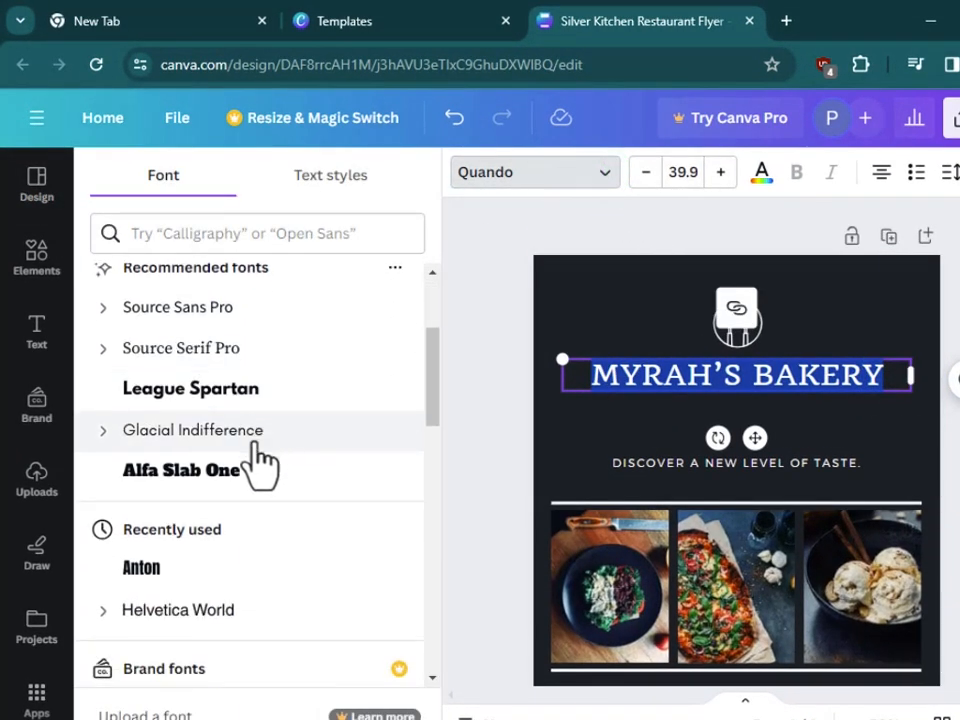
click(214, 476)
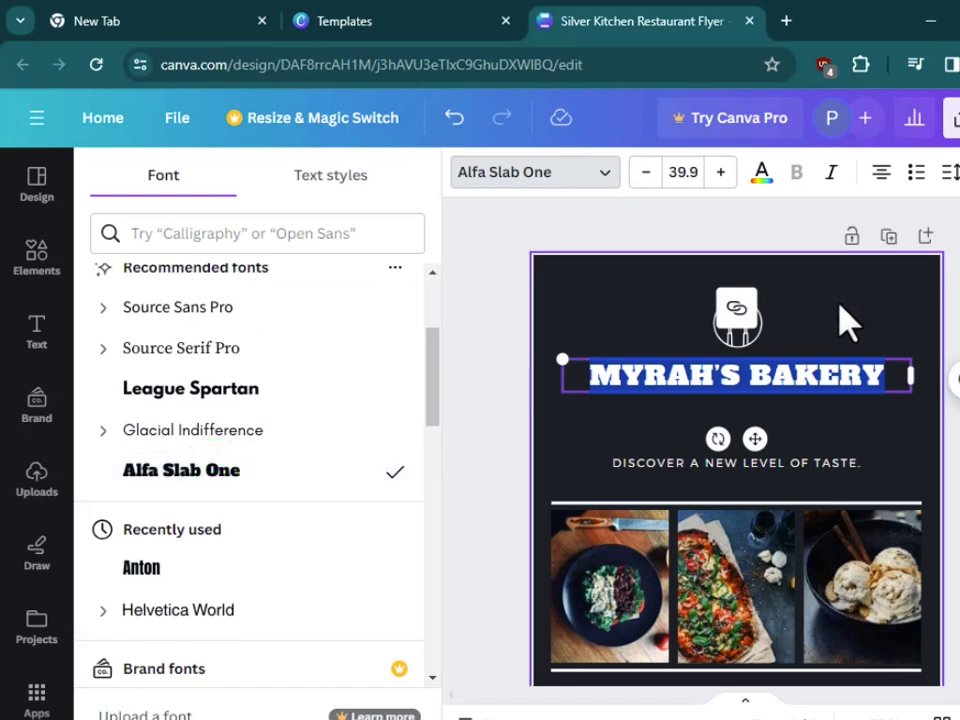
click(741, 377)
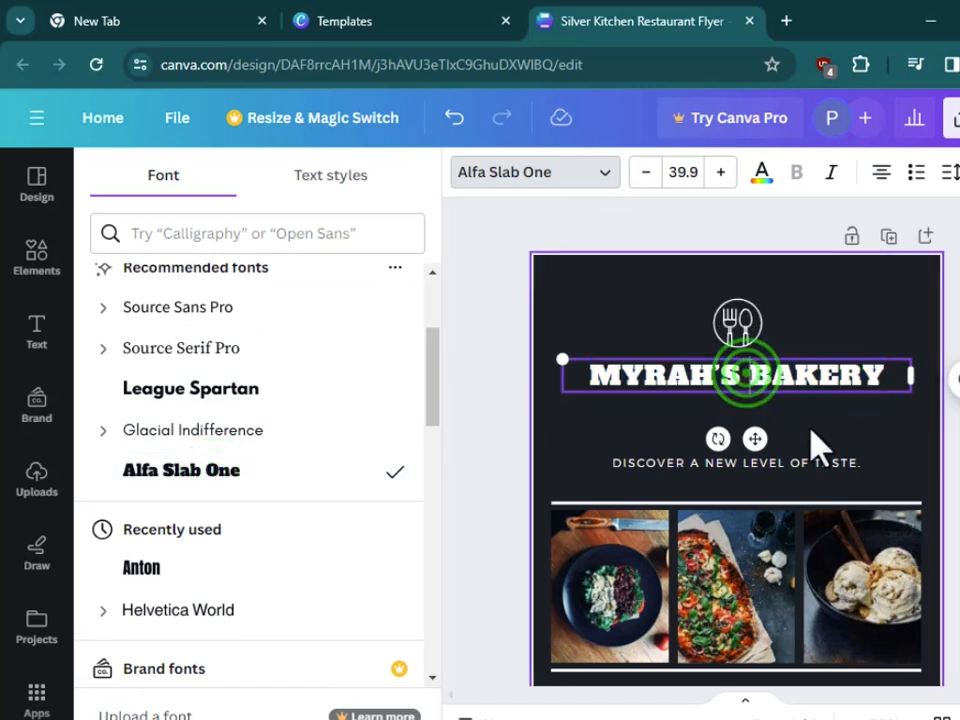
Step: Change the font of the whole "MYRAH'S BAKERY" heading to Bukhari Script and deselect it
drag(896, 372, 586, 374)
scroll(300, 470, down, 10)
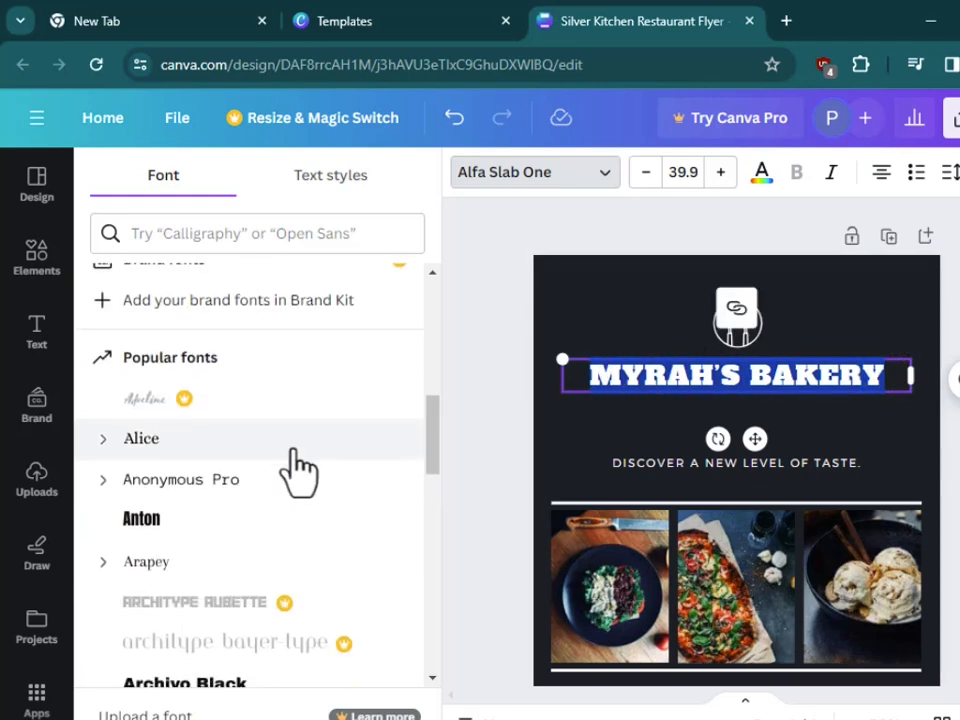
scroll(297, 462, up, 1)
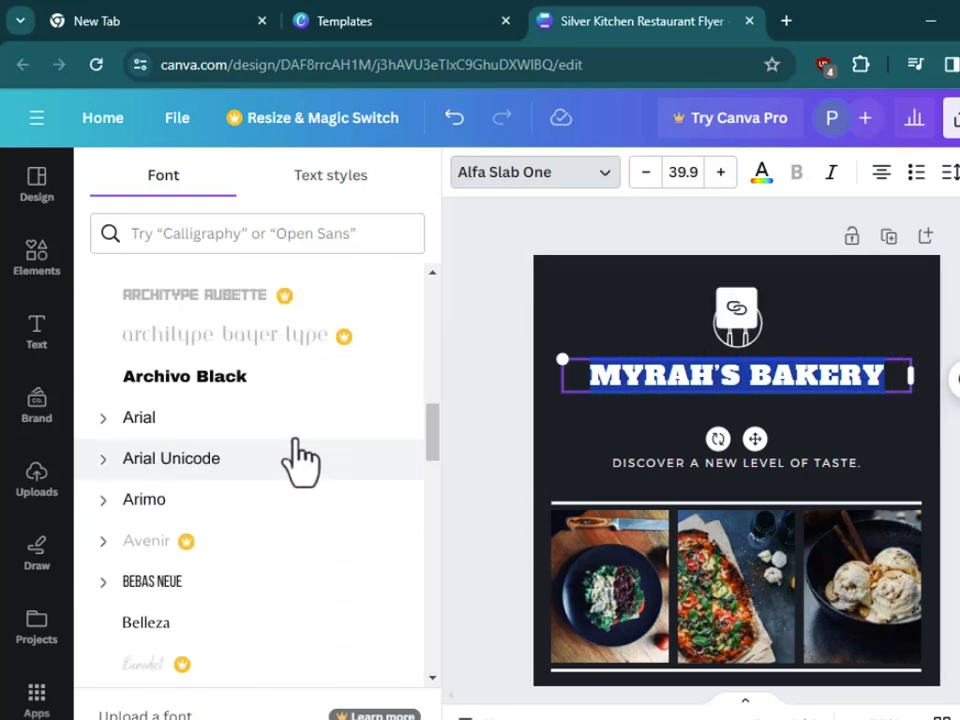
scroll(297, 462, down, 4)
click(286, 485)
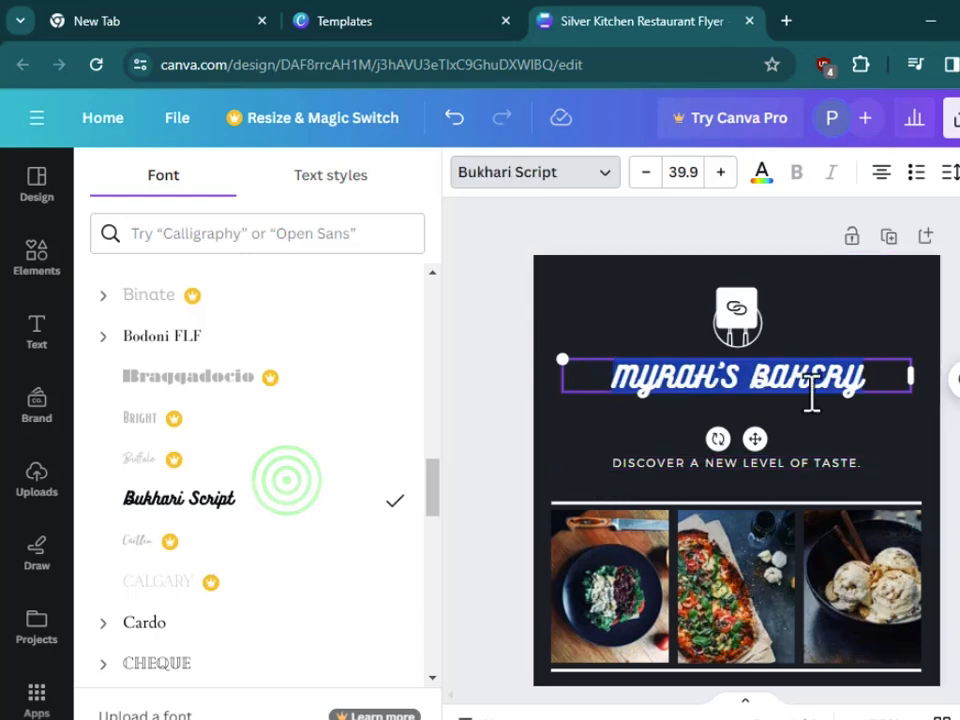
click(945, 371)
click(831, 340)
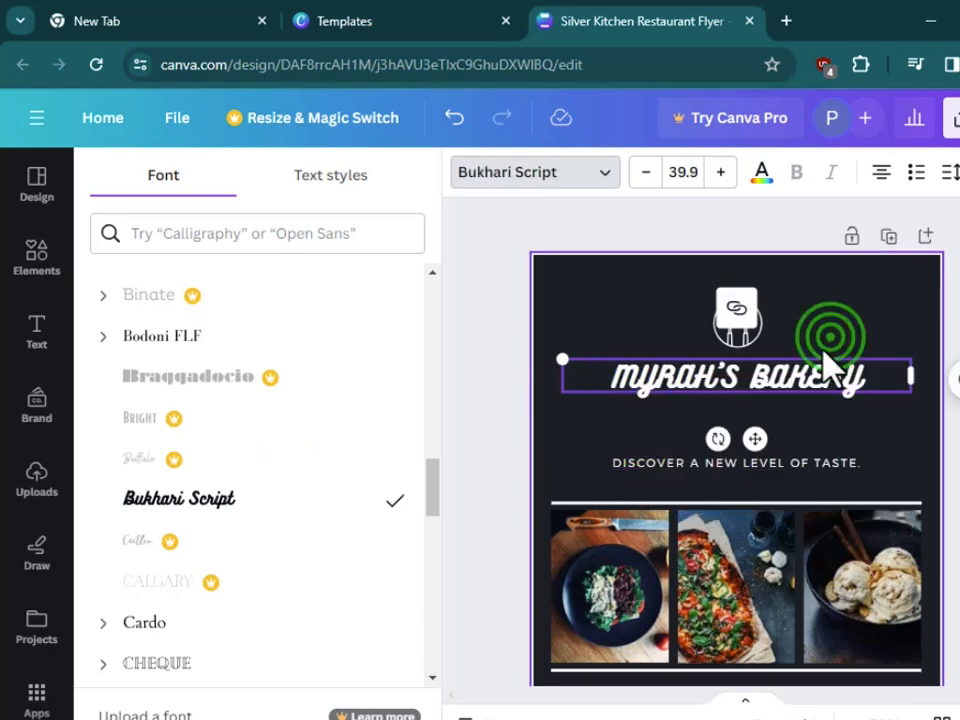
click(848, 420)
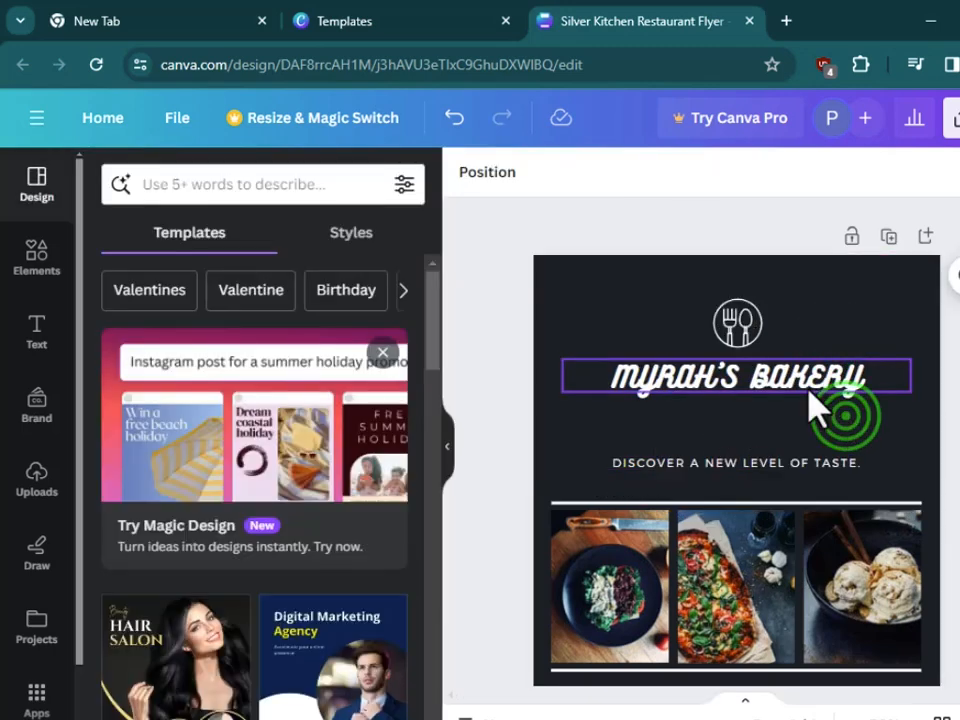
Step: Break the flyer's heading into two lines, with "MYRAH'S" above "BAKERY", and deselect it
click(745, 386)
double_click(748, 380)
click(750, 379)
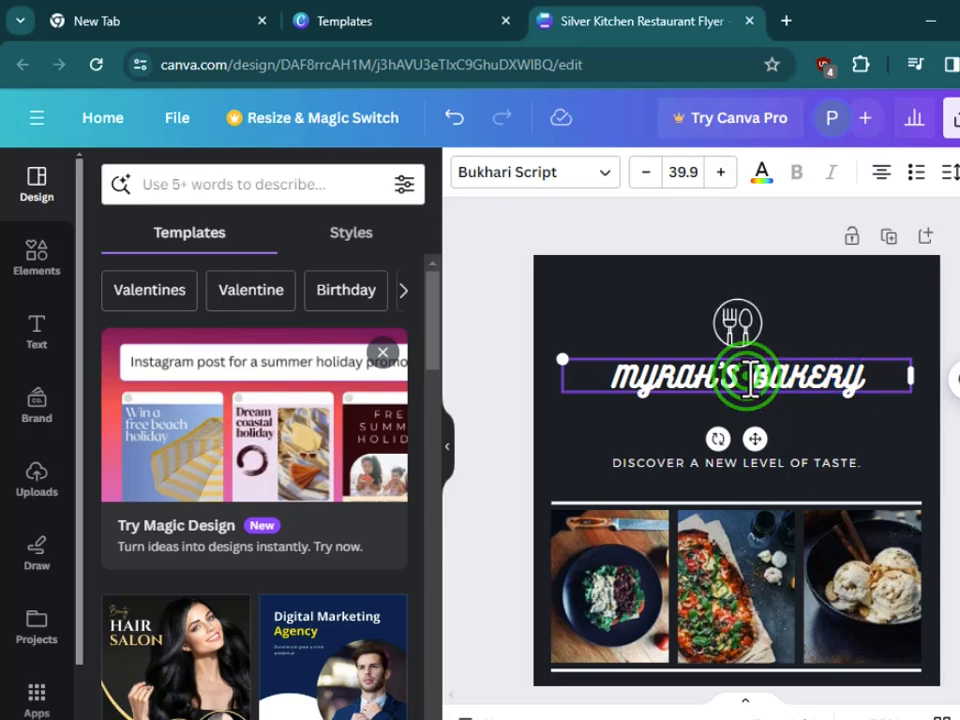
key(Delete)
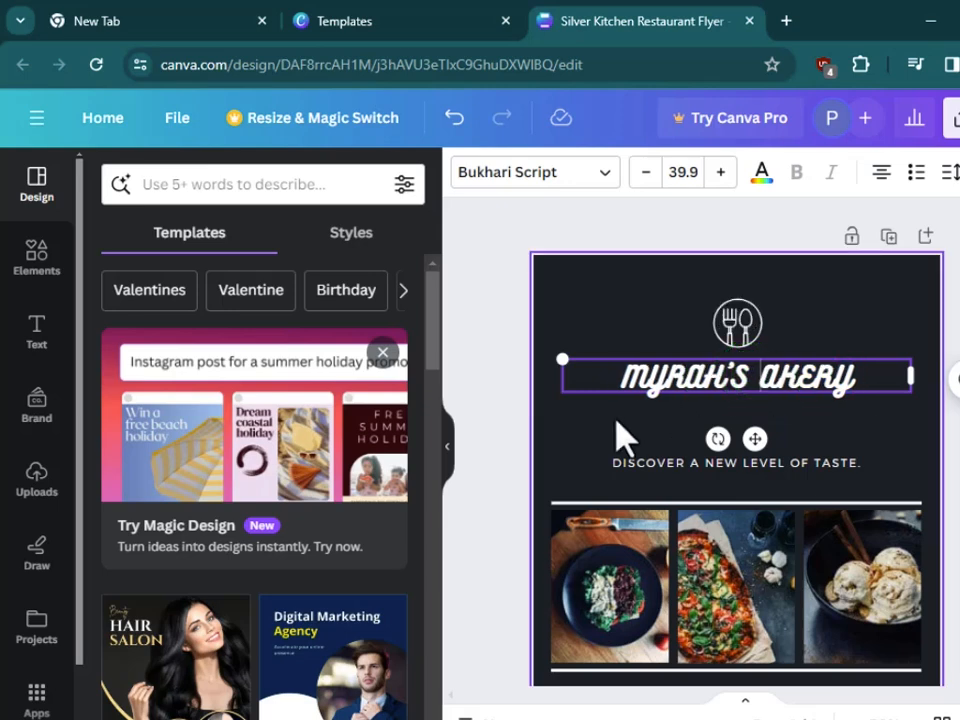
key(ctrl+z)
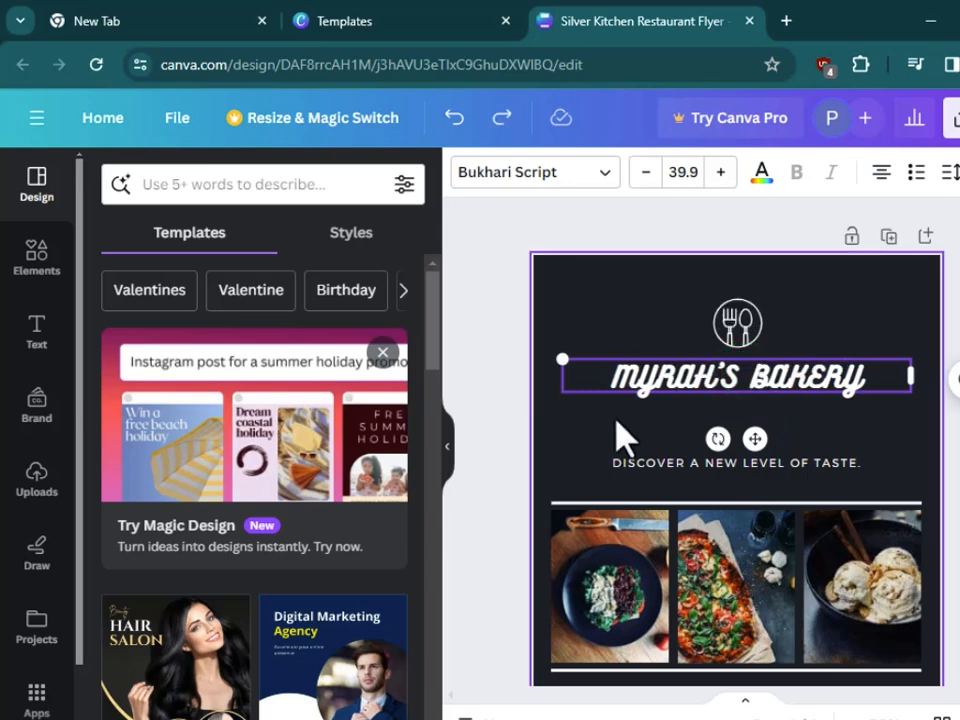
key(Return)
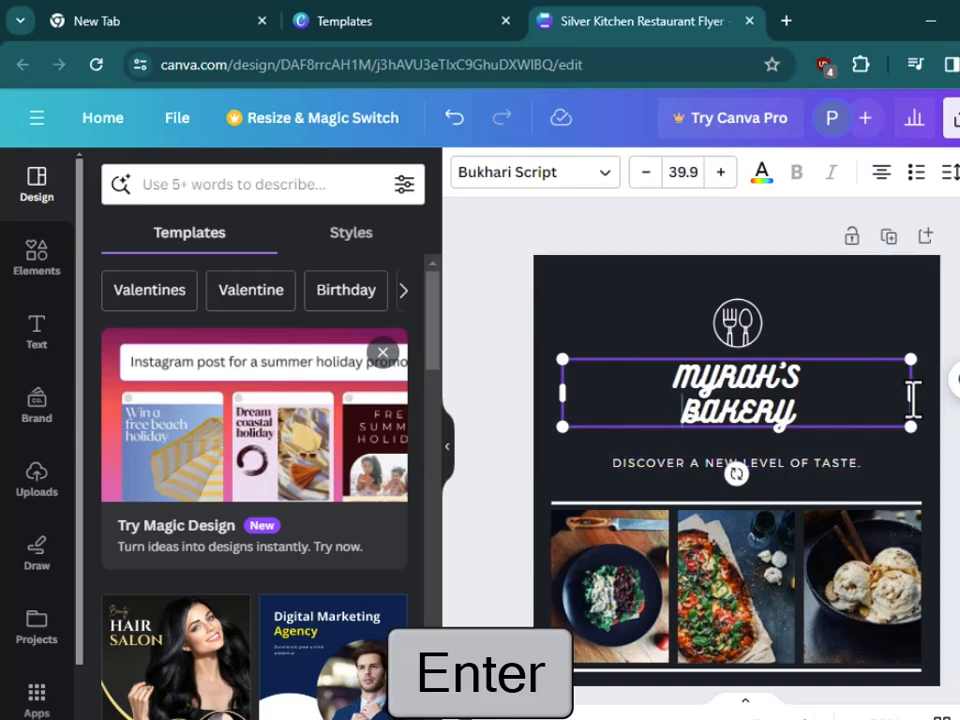
click(895, 440)
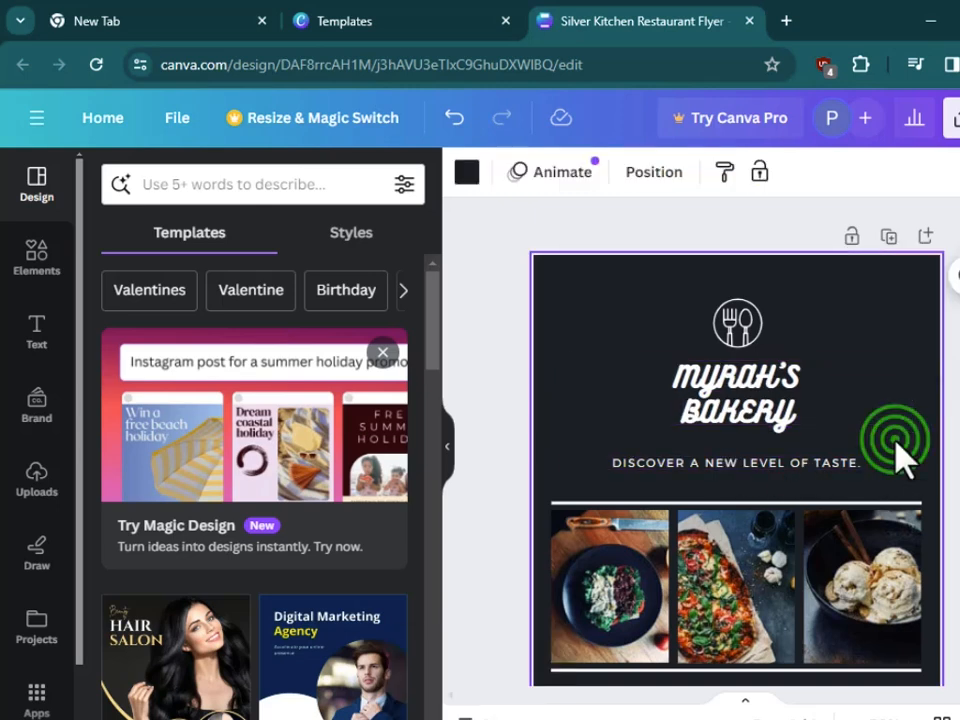
Step: Scale down the two-line "MYRAH'S BAKERY" heading proportionally and deselect it
click(900, 408)
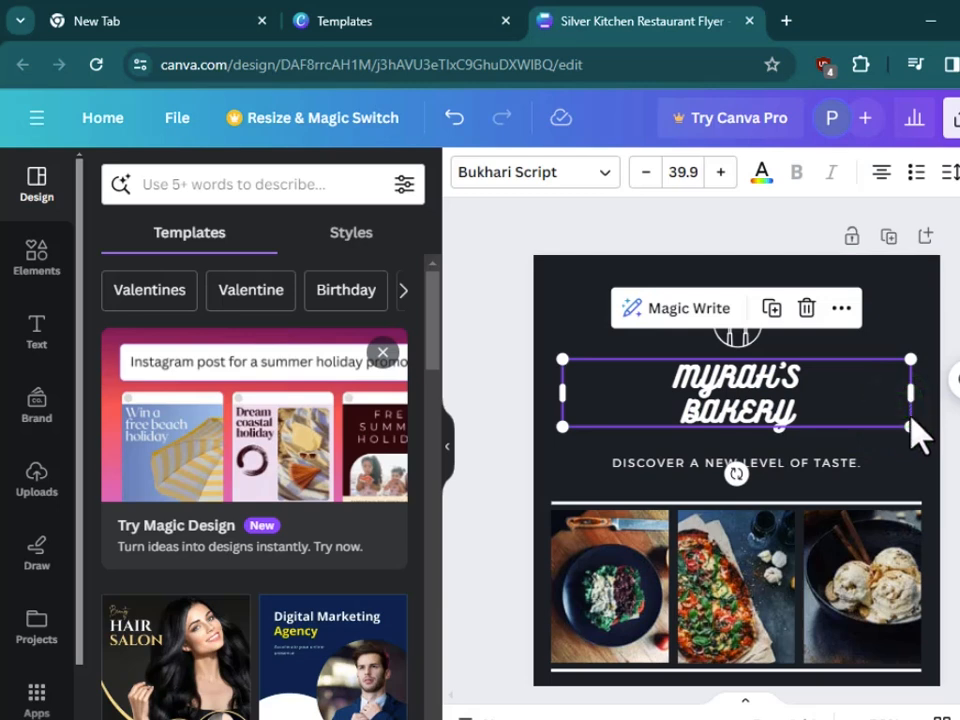
click(910, 425)
drag(910, 423, 814, 389)
click(893, 400)
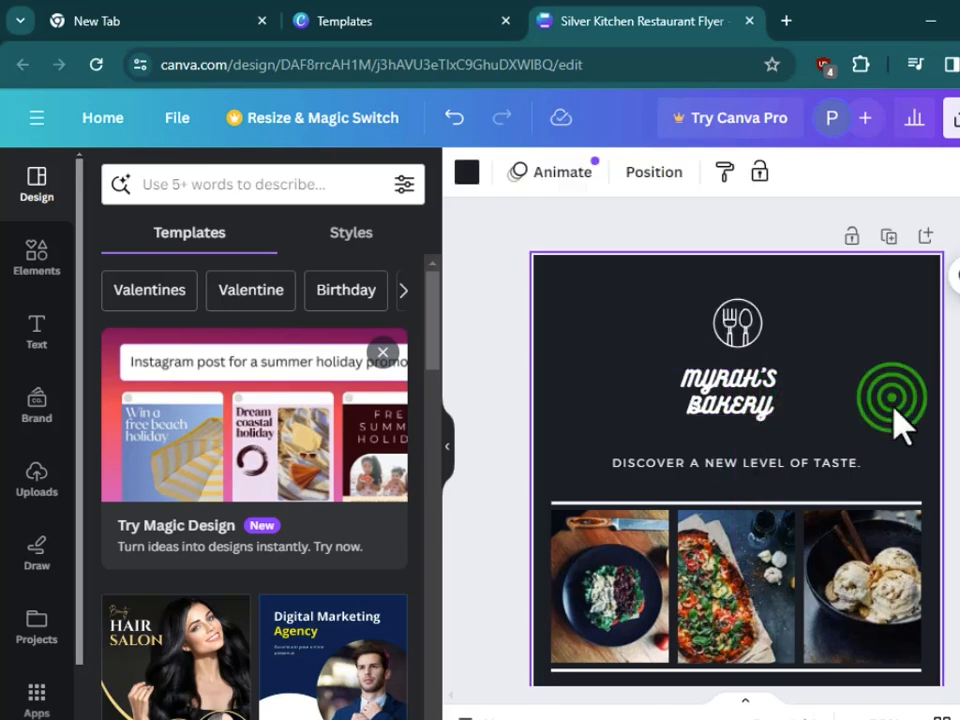
Step: Replace the tagline "DISCOVER A NEW LEVEL OF TASTE." with "QUALITY IN EVERY BITE"
click(843, 462)
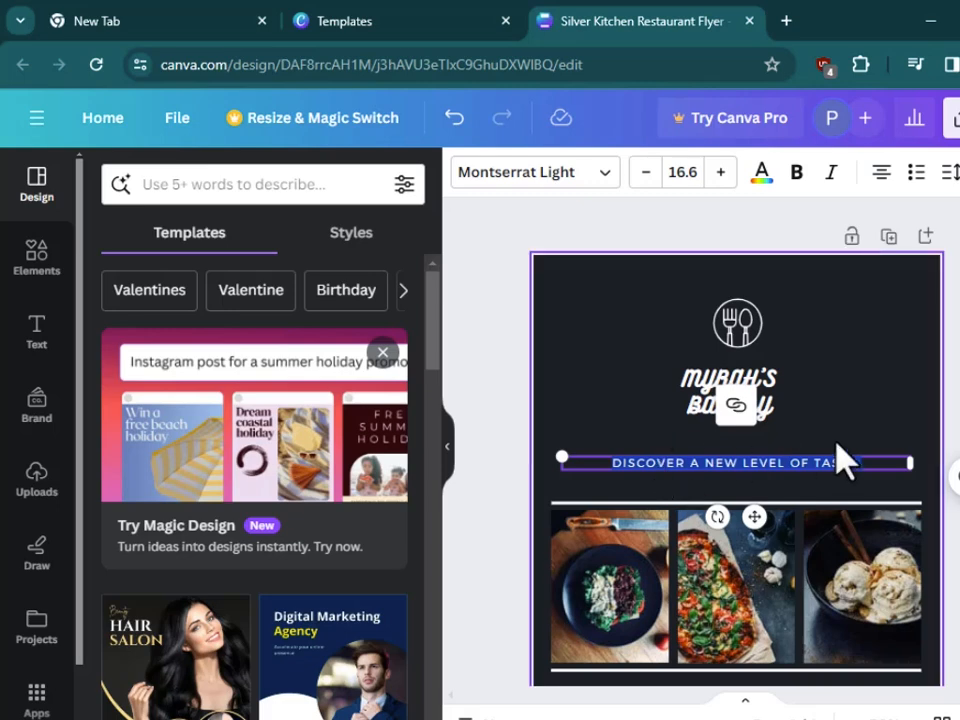
click(885, 462)
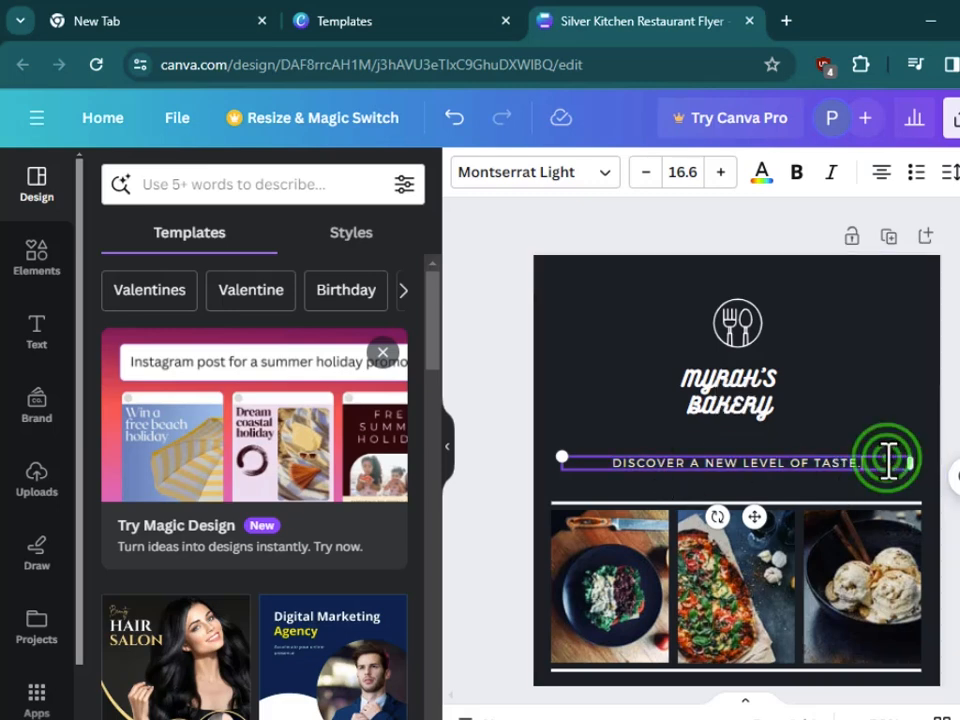
triple_click(873, 462)
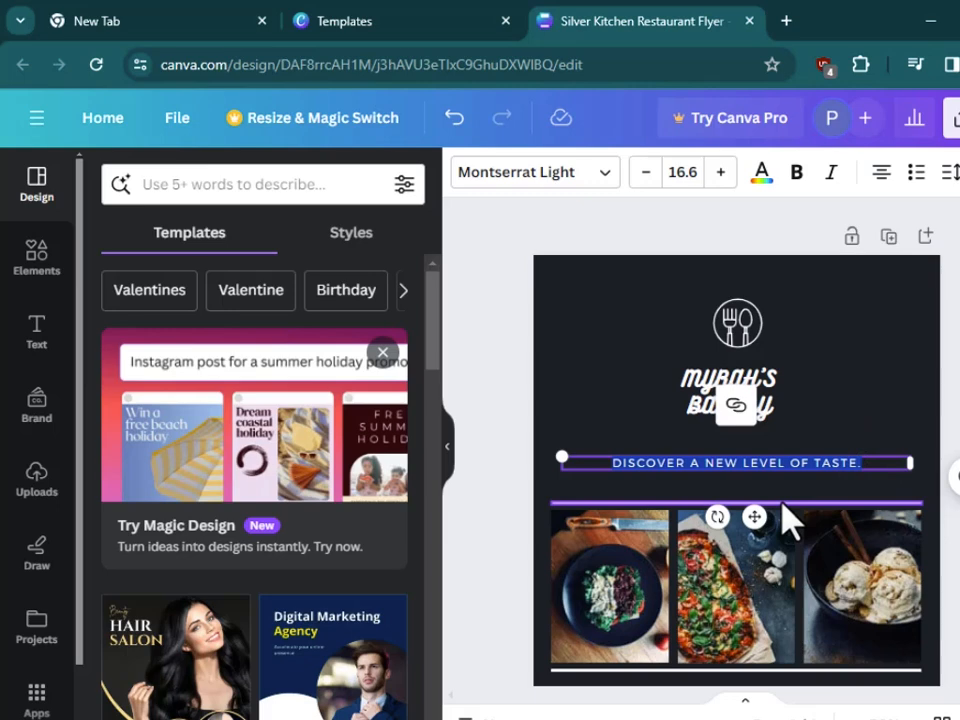
text(QUALITY IN EVERY BITE)
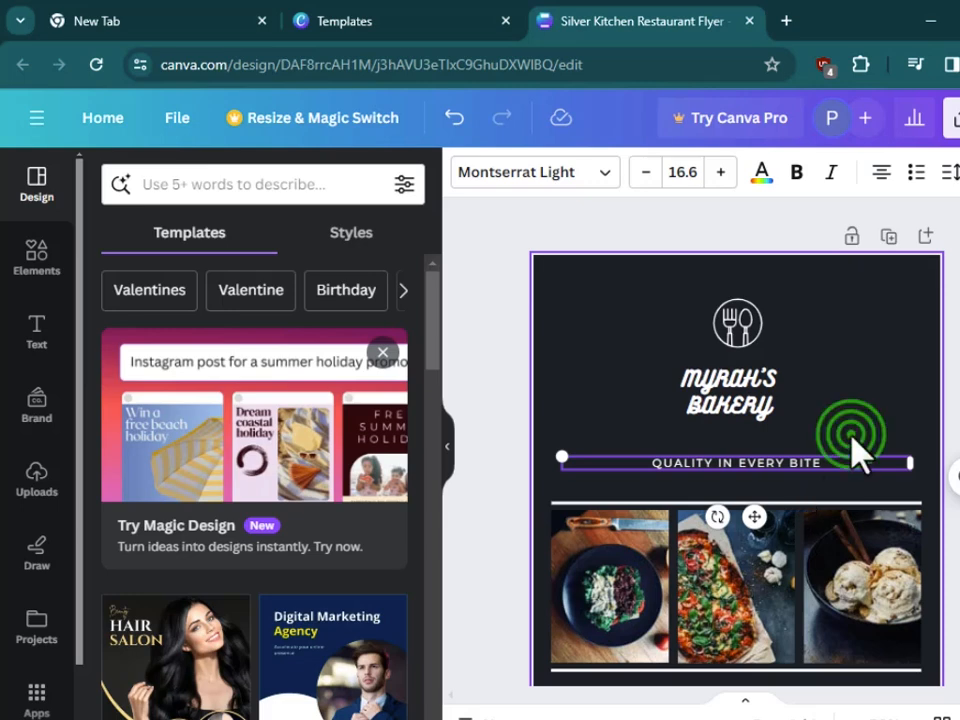
Step: Move the "QUALITY IN EVERY BITE" tagline slightly up, closer to the heading, and deselect it
click(838, 462)
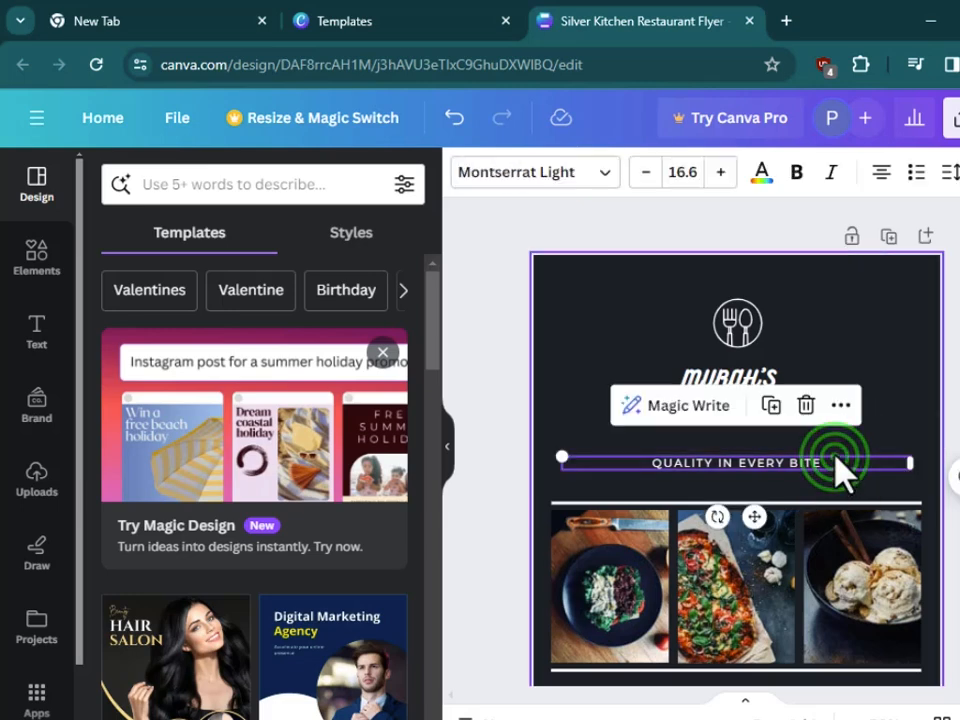
drag(836, 460, 837, 444)
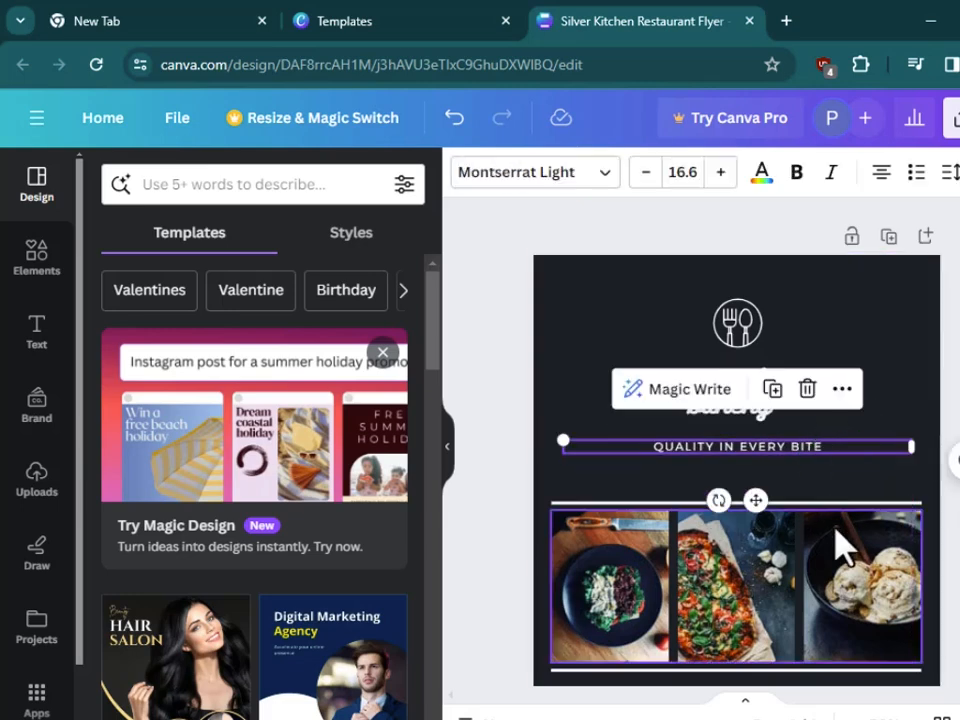
click(848, 550)
click(952, 440)
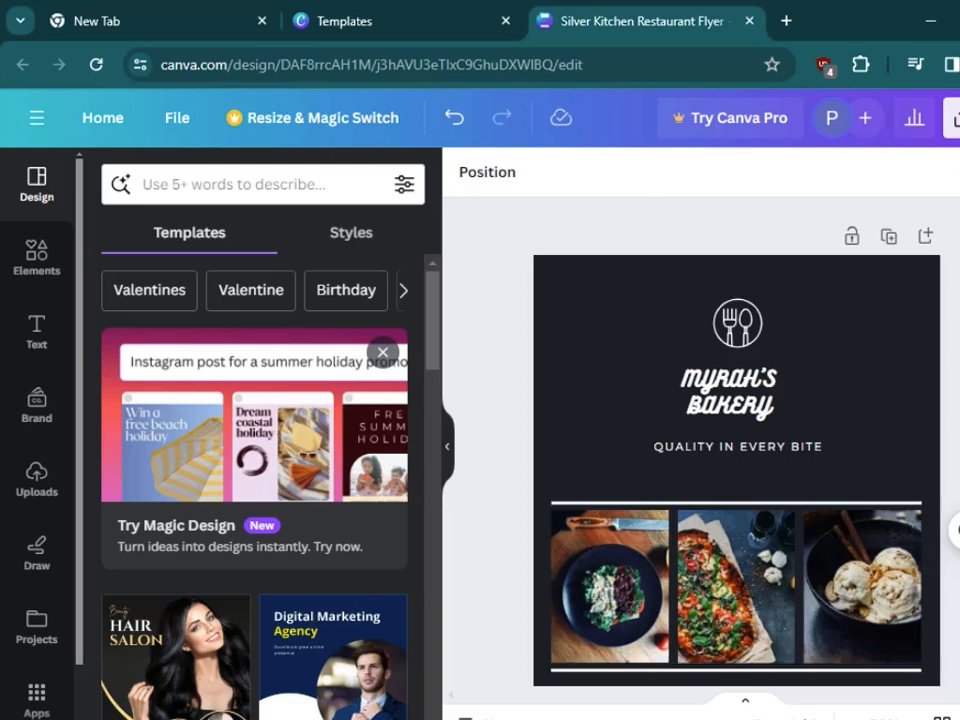
Step: Delete the round fork-and-spoon icon above the "MYRAH'S BAKERY" heading
scroll(952, 440, down, 2)
scroll(790, 340, up, 1)
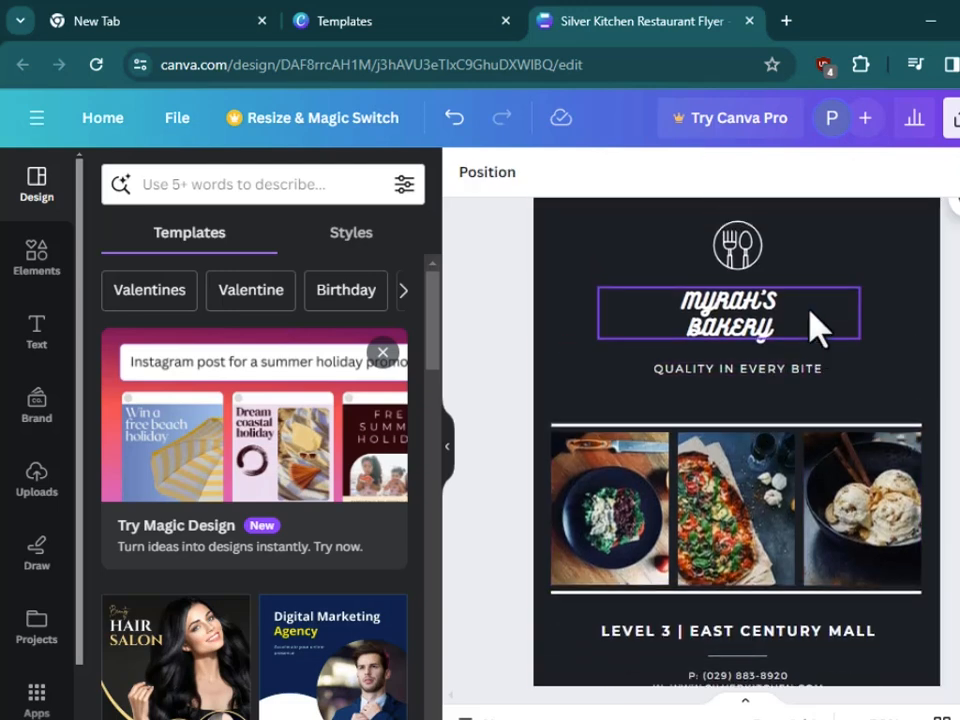
click(726, 318)
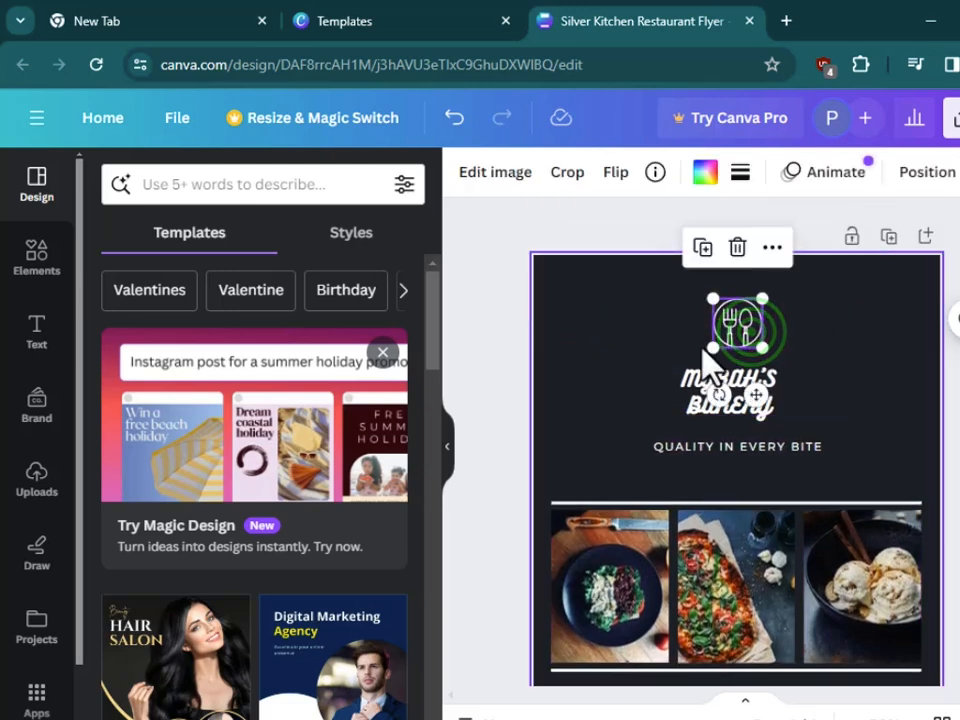
key(Delete)
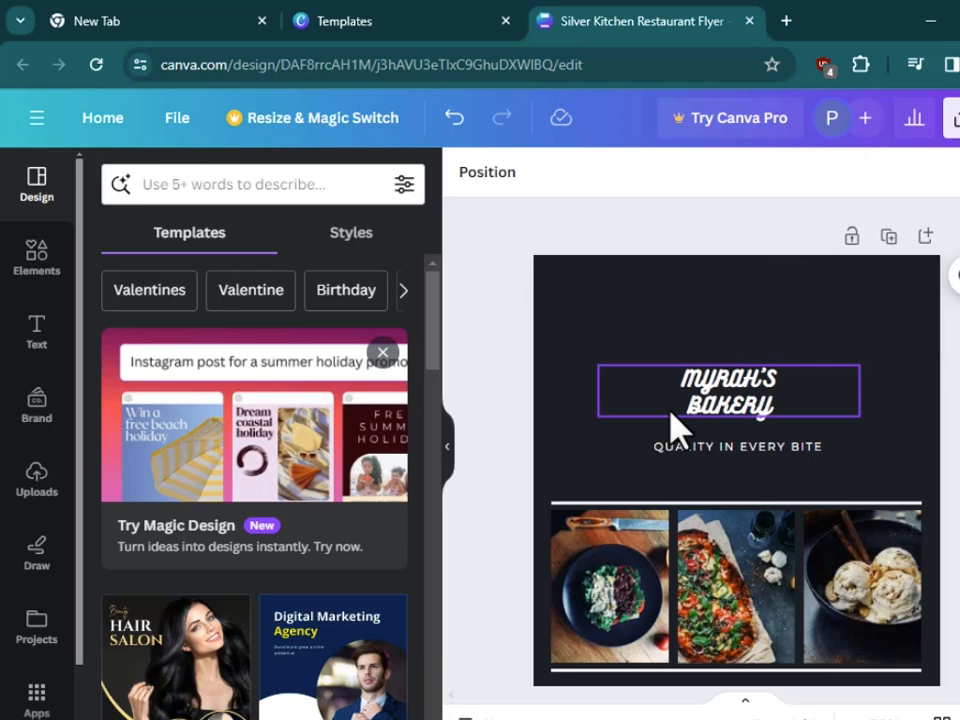
Step: Search the elements library for "baking logo"
click(14, 266)
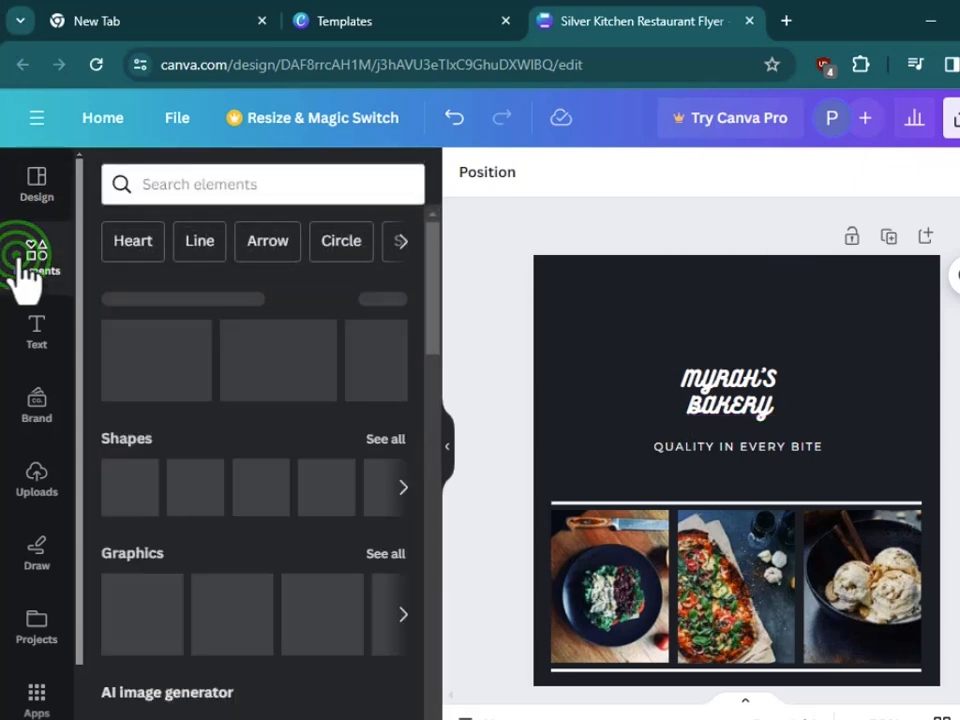
click(302, 190)
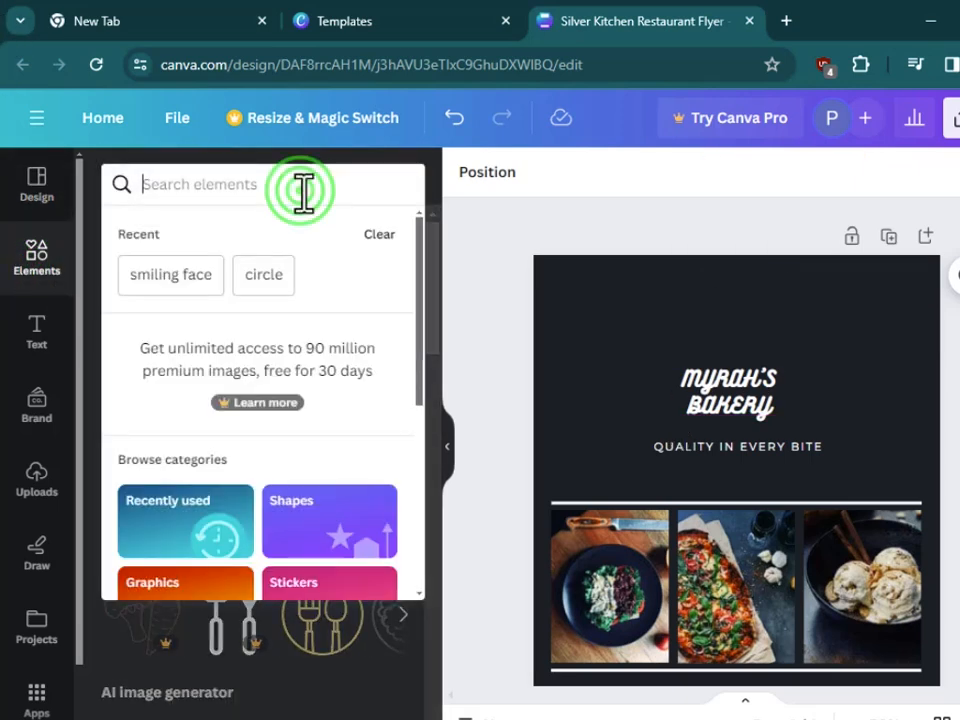
text(ba)
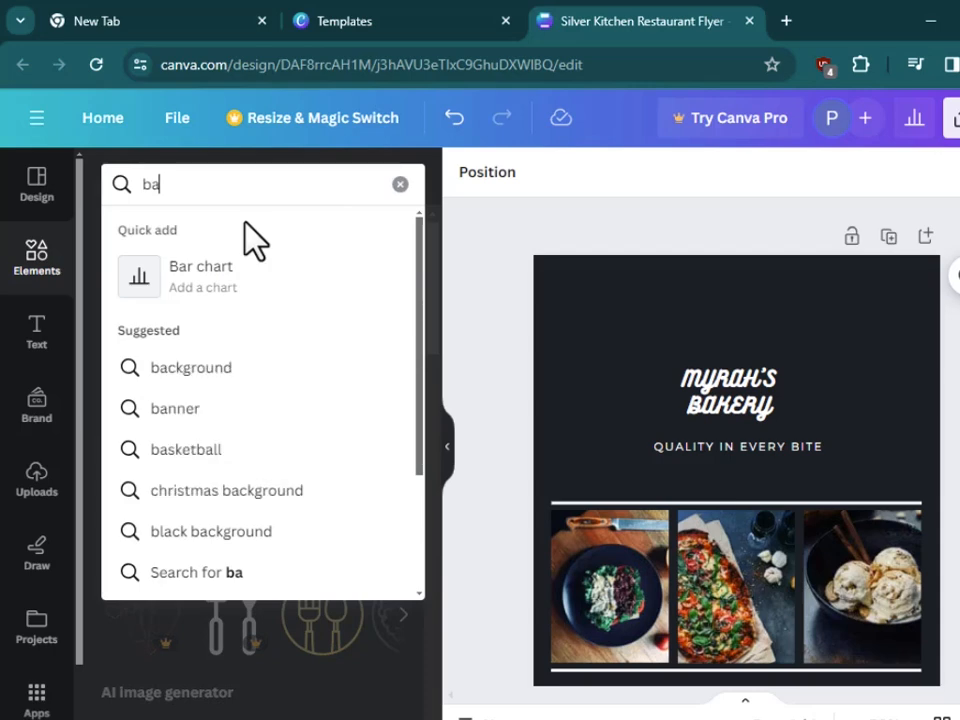
text(king l)
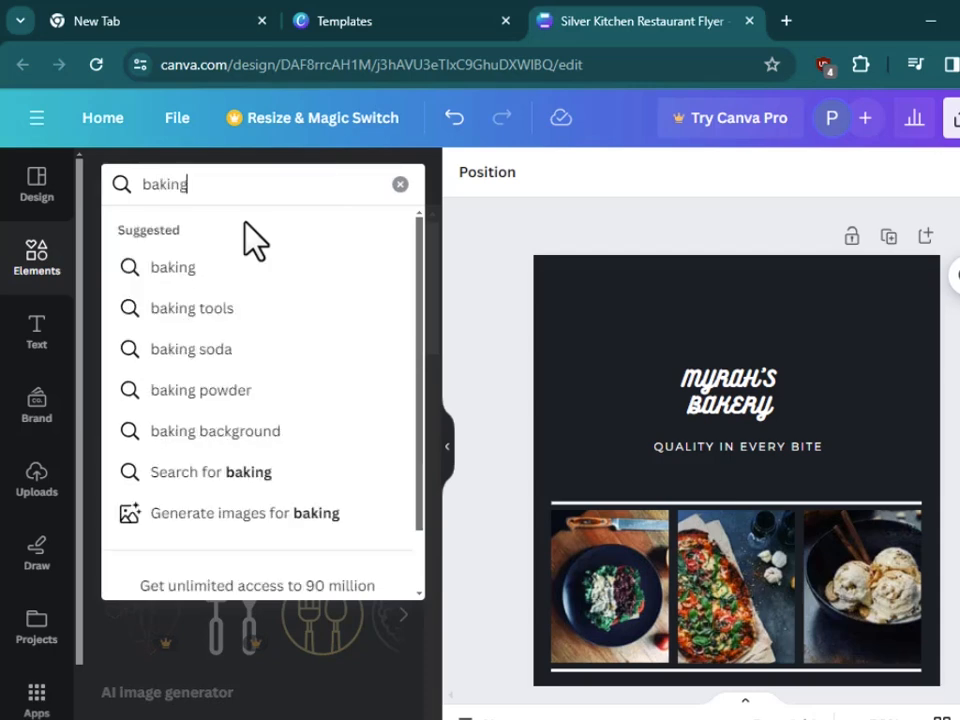
text(ogi)
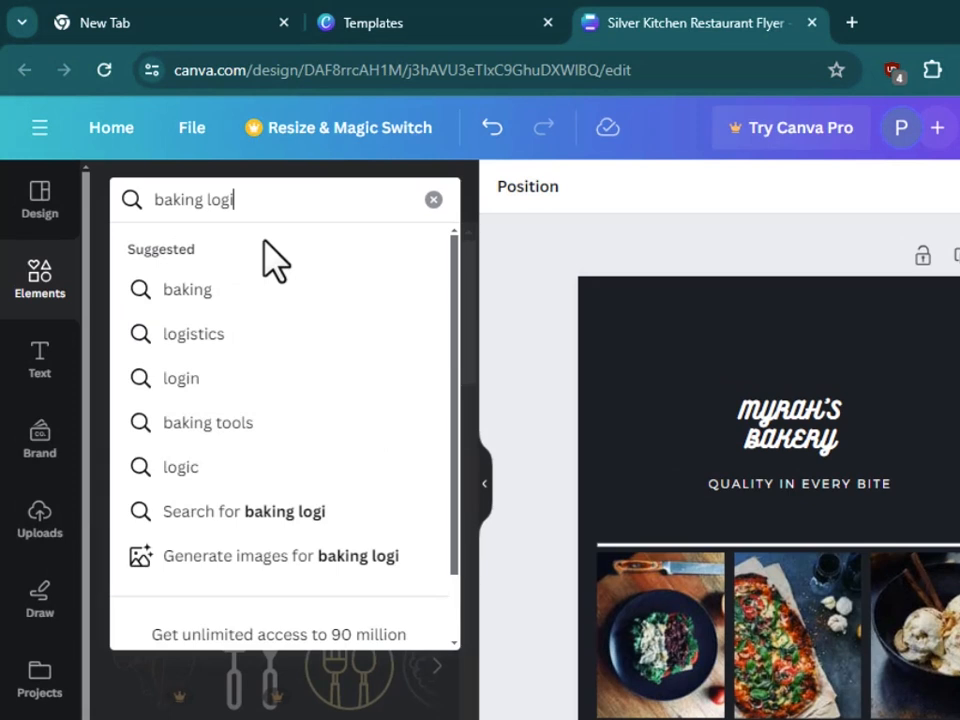
key(Return)
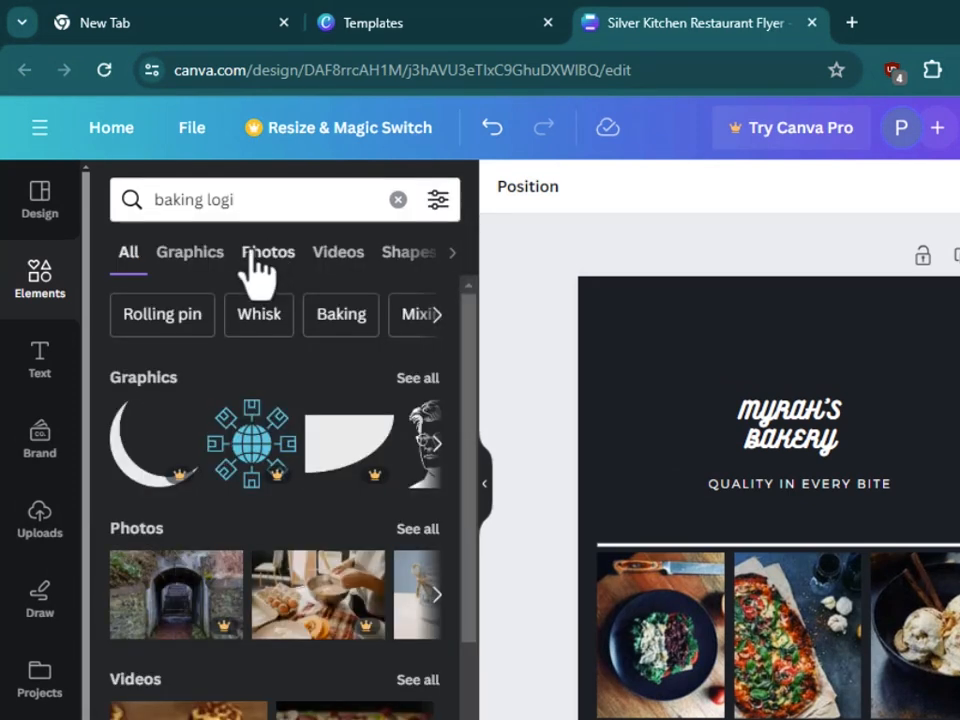
click(234, 199)
key(BackSpace)
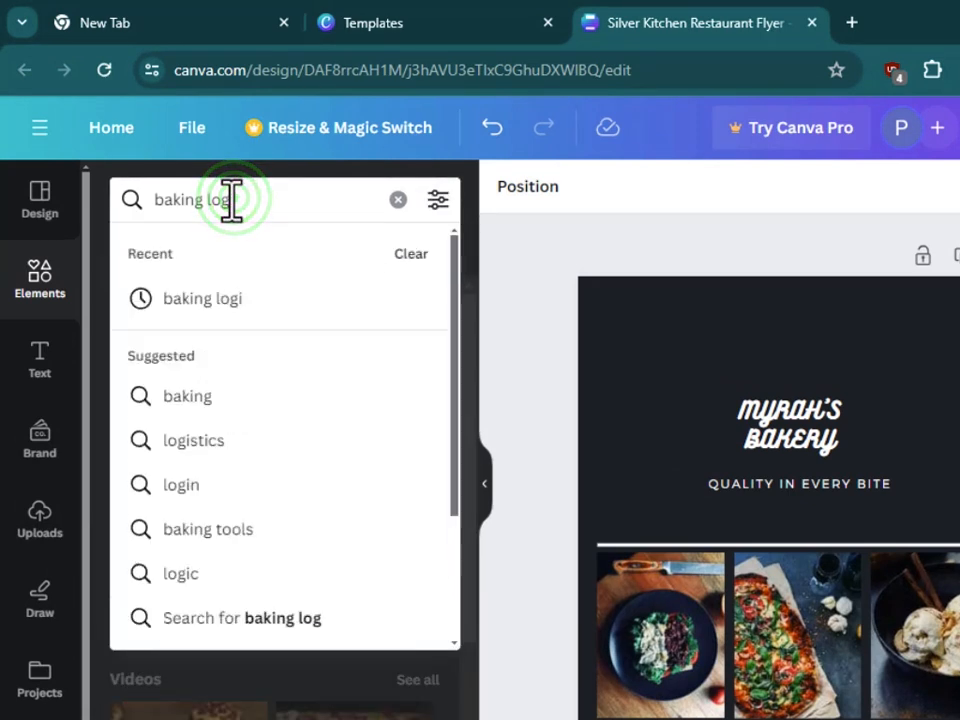
text(o)
key(Return)
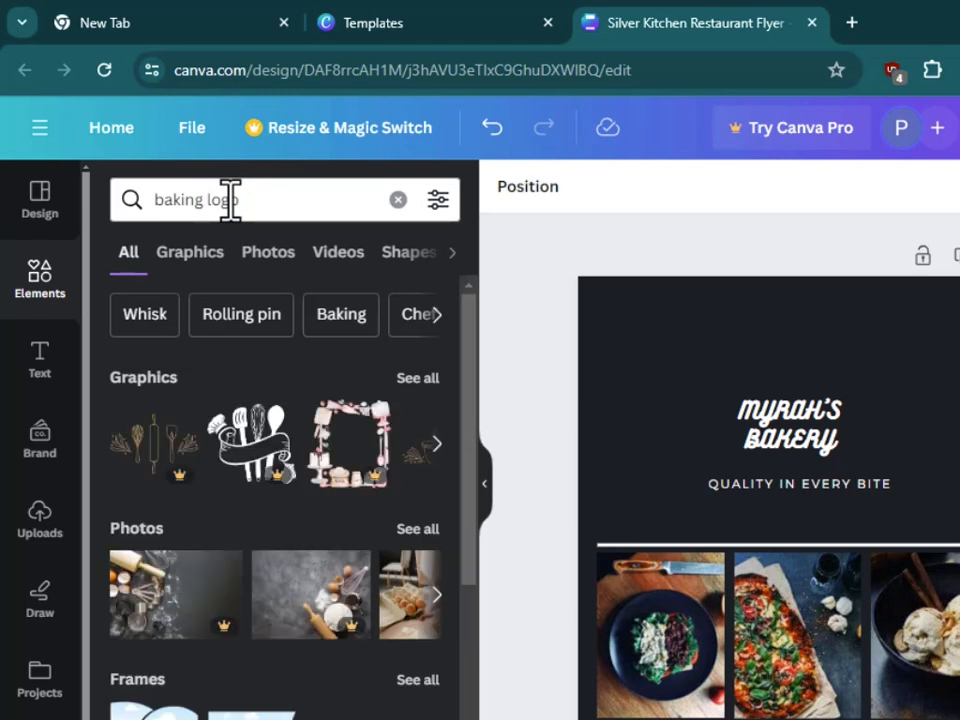
Step: Browse all the baking logo graphics and add the round one with spatula, whisk and rolling pin to the flyer
click(418, 378)
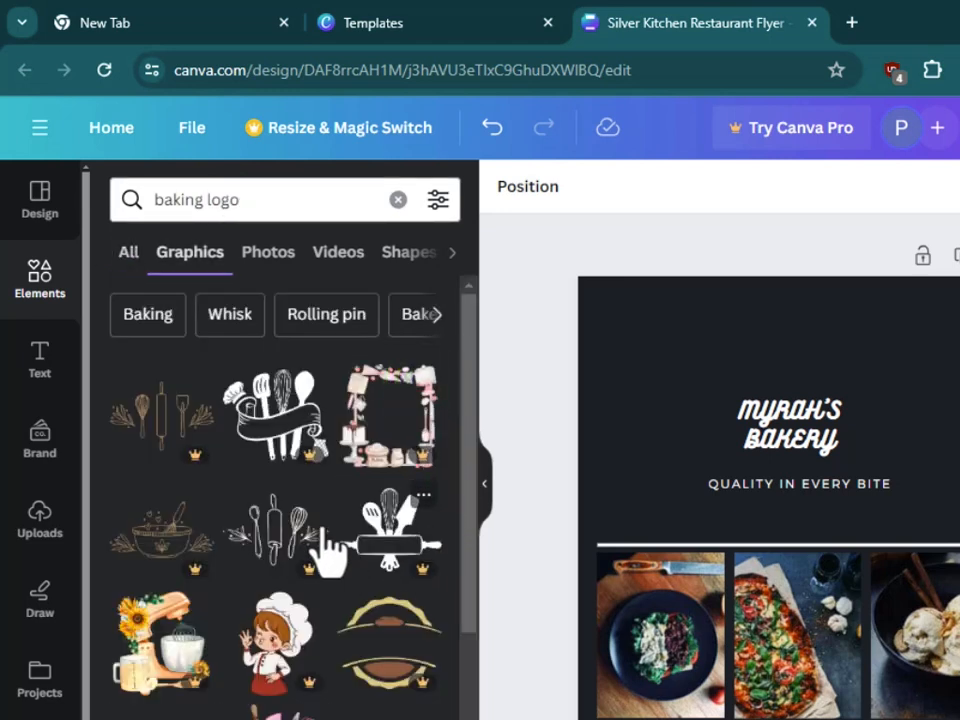
scroll(350, 600, down, 2)
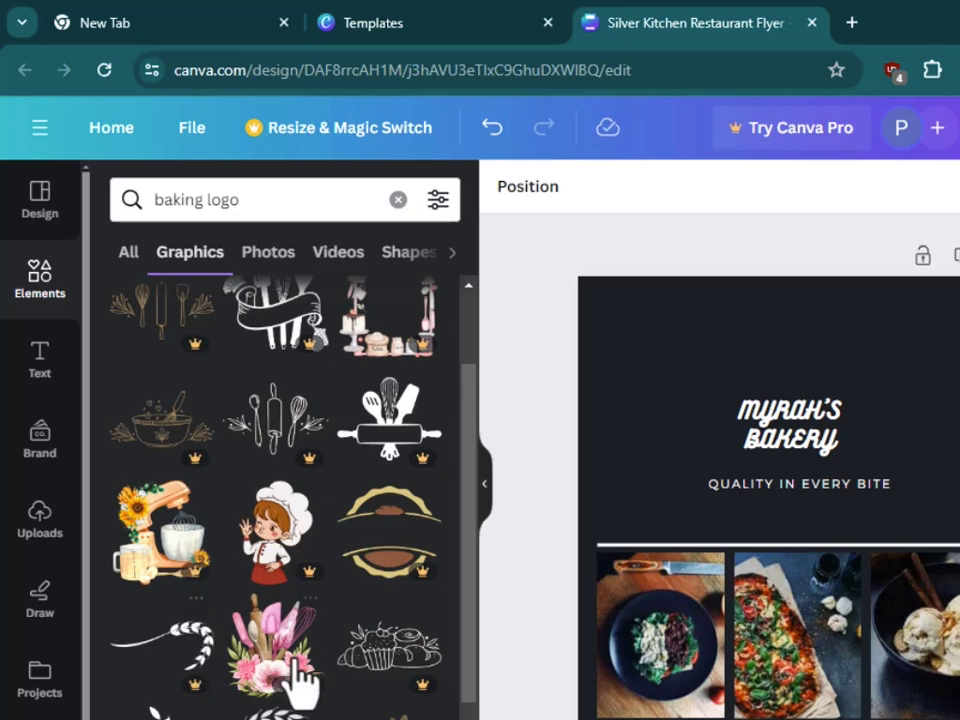
scroll(300, 680, down, 2)
scroll(326, 574, down, 3)
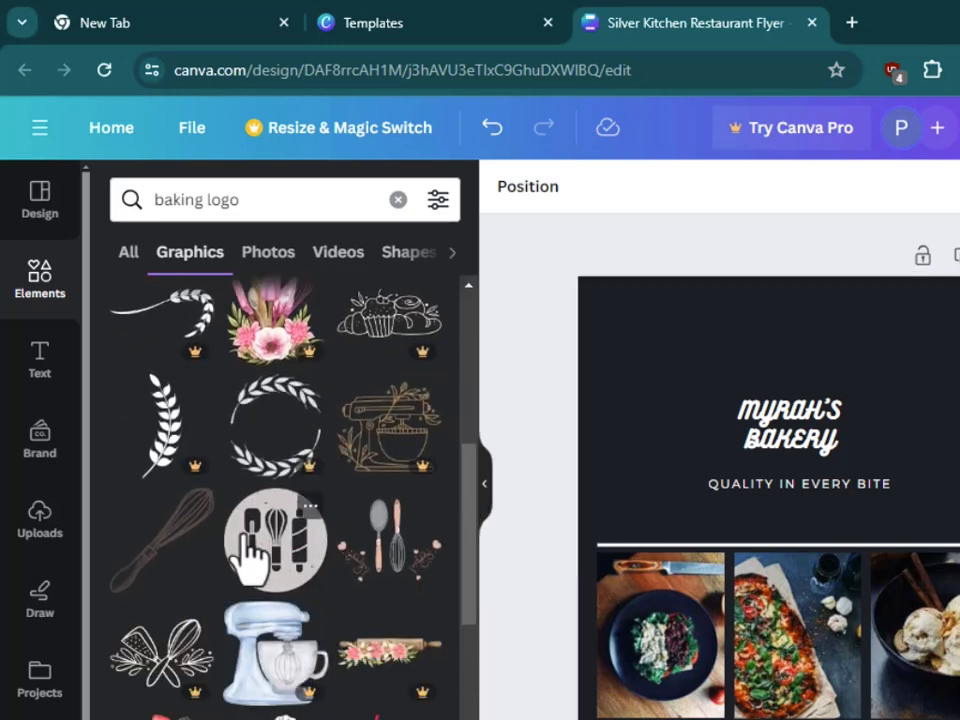
click(275, 560)
Step: Shrink the round baking-tools graphic to icon size and place it centred above the "MYRAH'S BAKERY" heading
drag(800, 562, 809, 360)
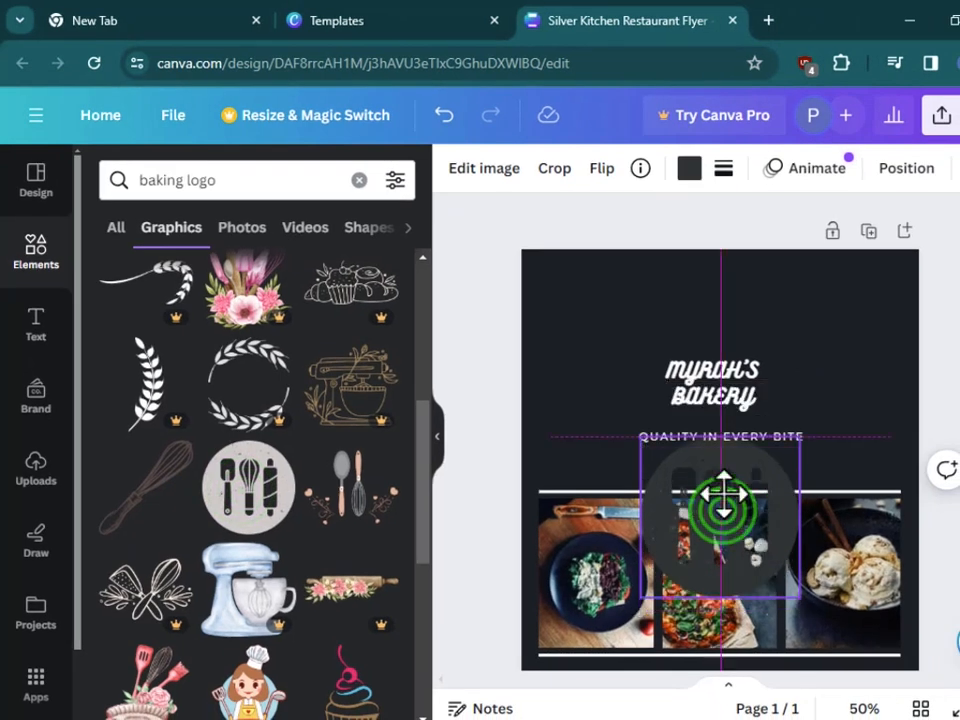
drag(730, 325, 724, 298)
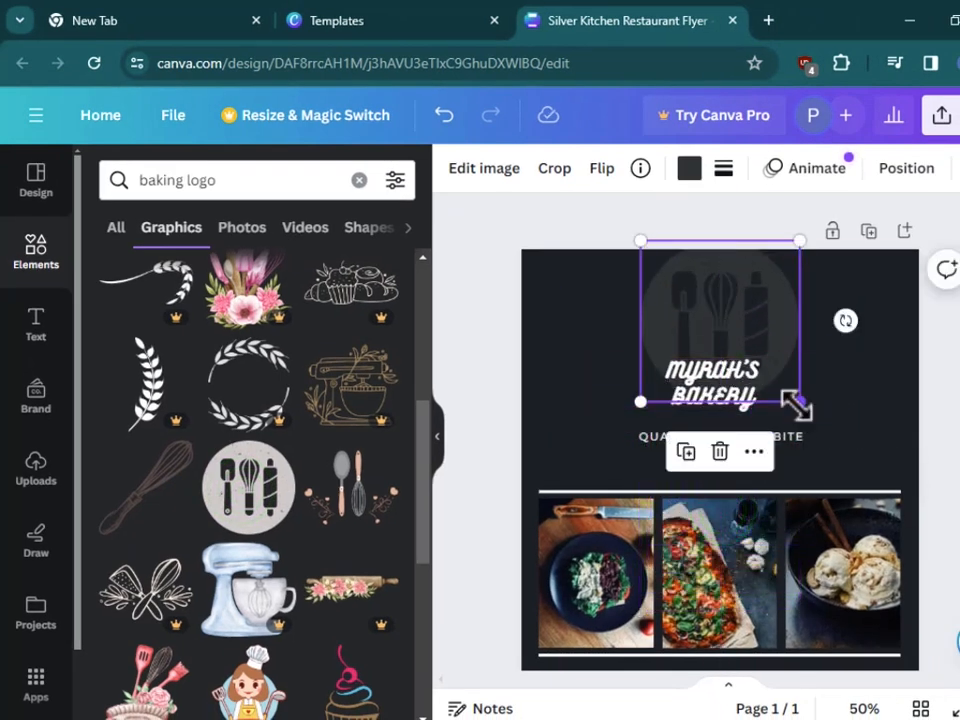
drag(797, 403, 716, 298)
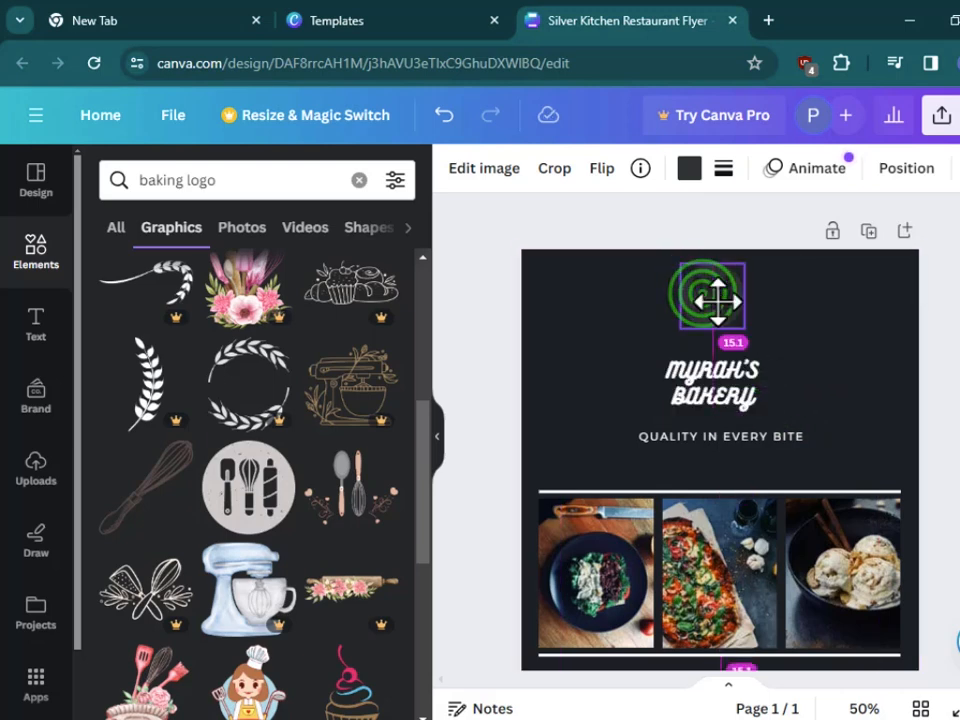
click(864, 318)
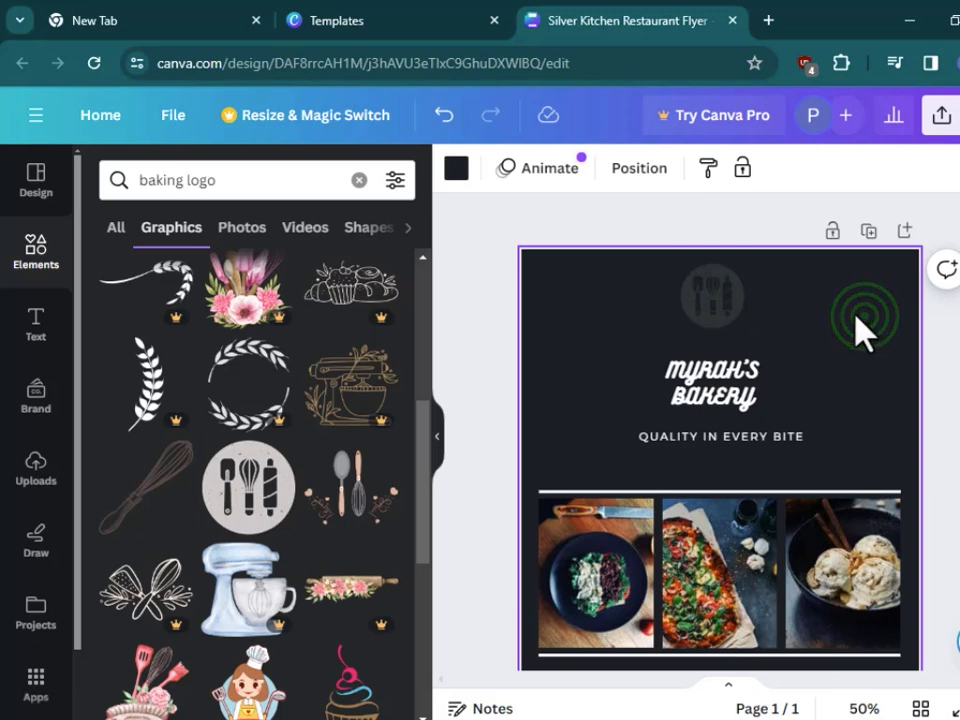
Step: Set the flyer's background to the reddish-brown photo colour sampled from the pizza picture
click(882, 318)
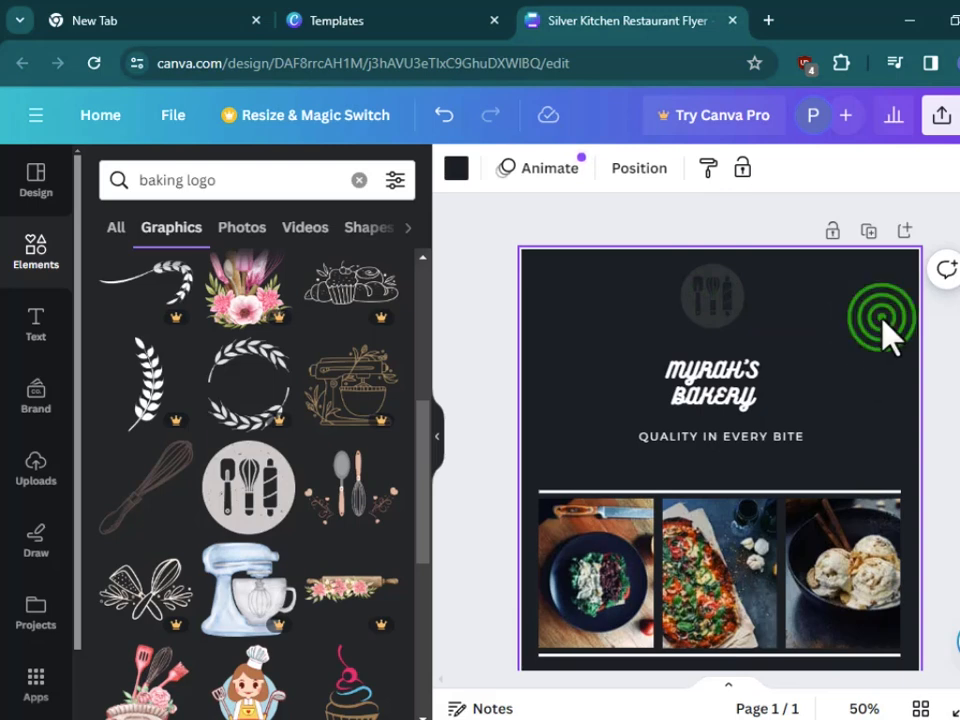
click(456, 168)
scroll(370, 515, down, 2)
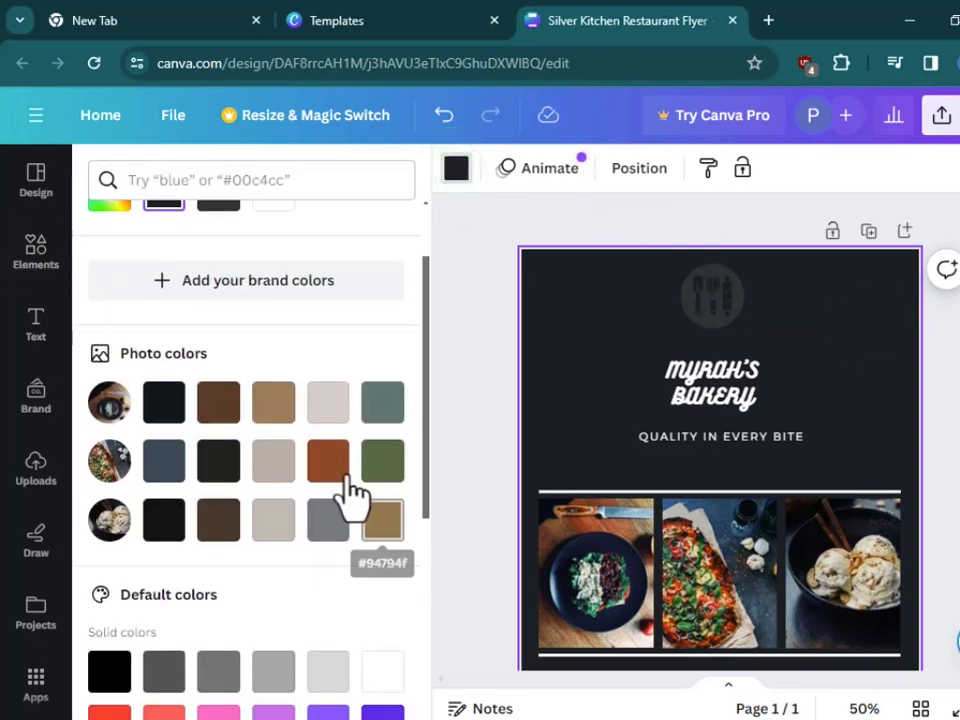
click(338, 470)
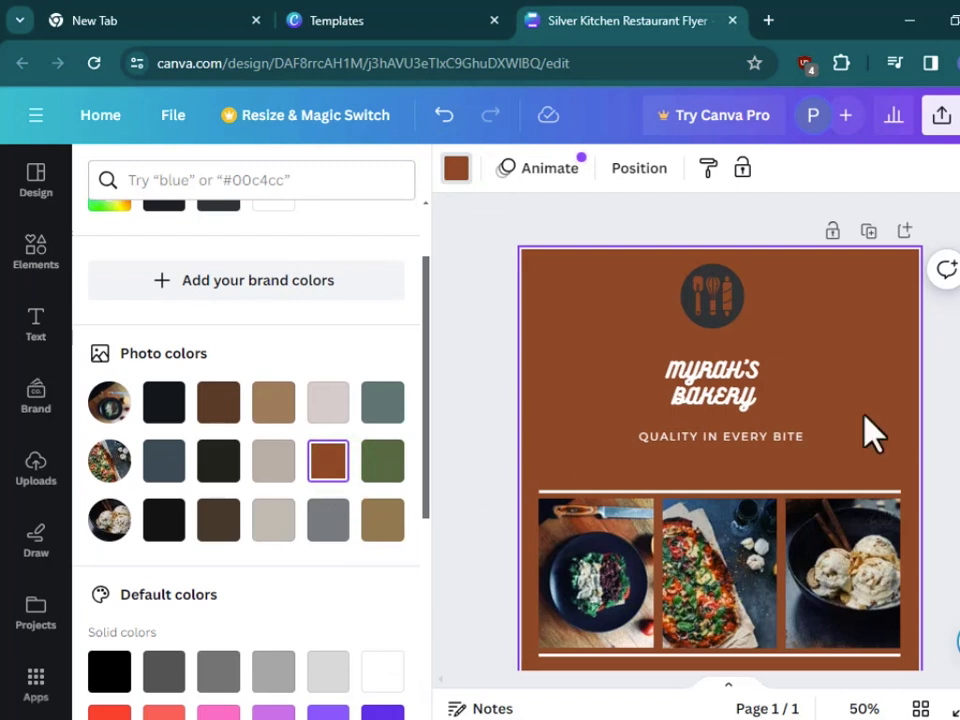
Step: Delete the salad plate image from the first frame of the three-photo grid, keeping the grid itself
click(864, 402)
click(943, 439)
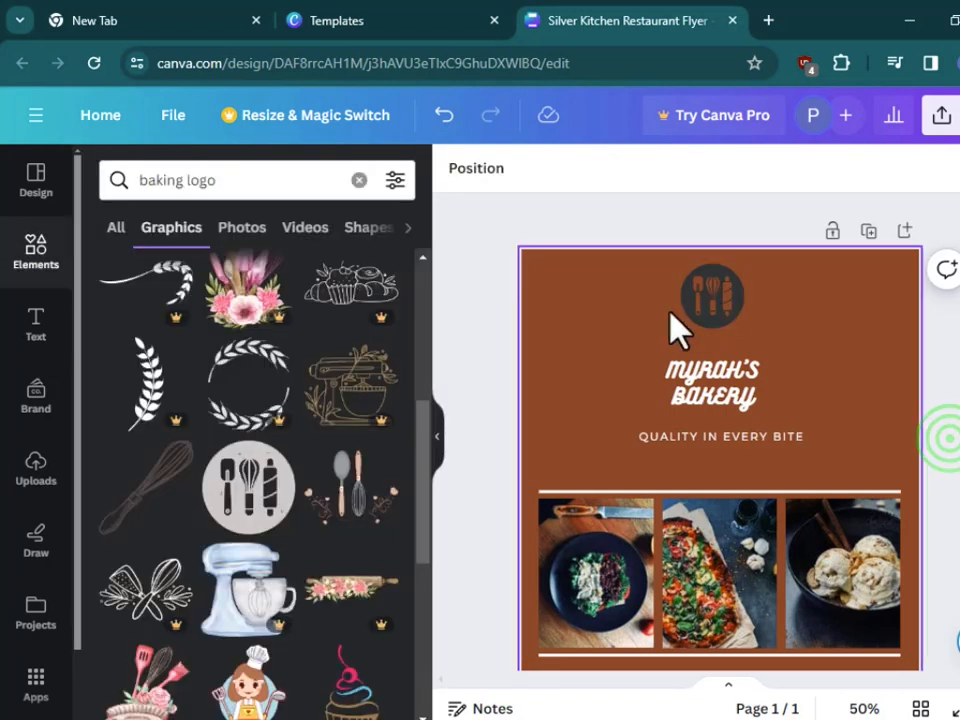
scroll(766, 393, down, 2)
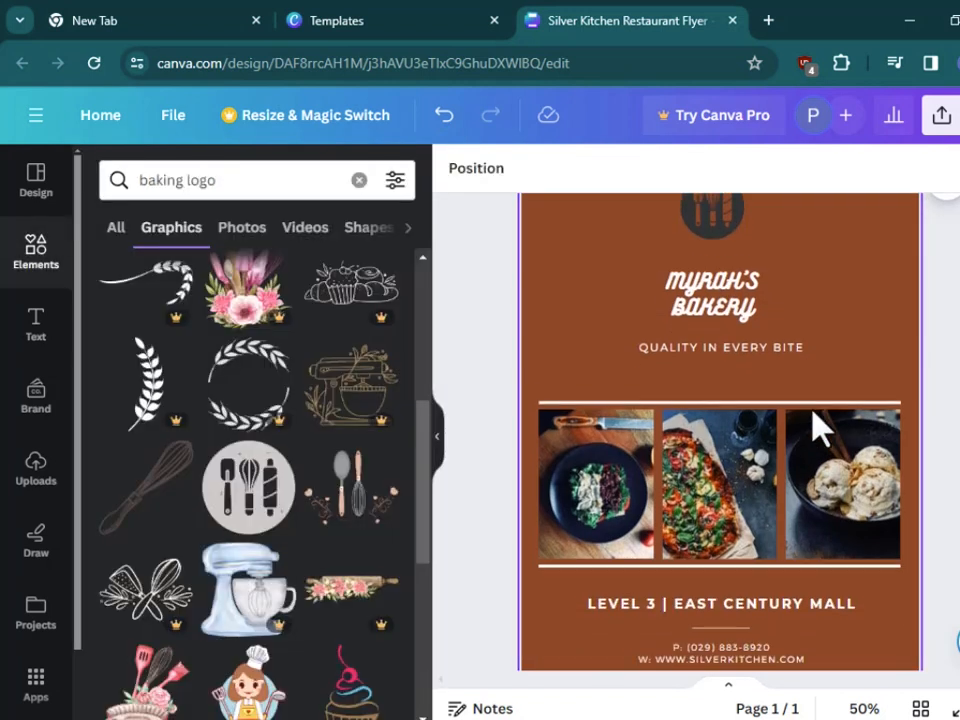
click(613, 460)
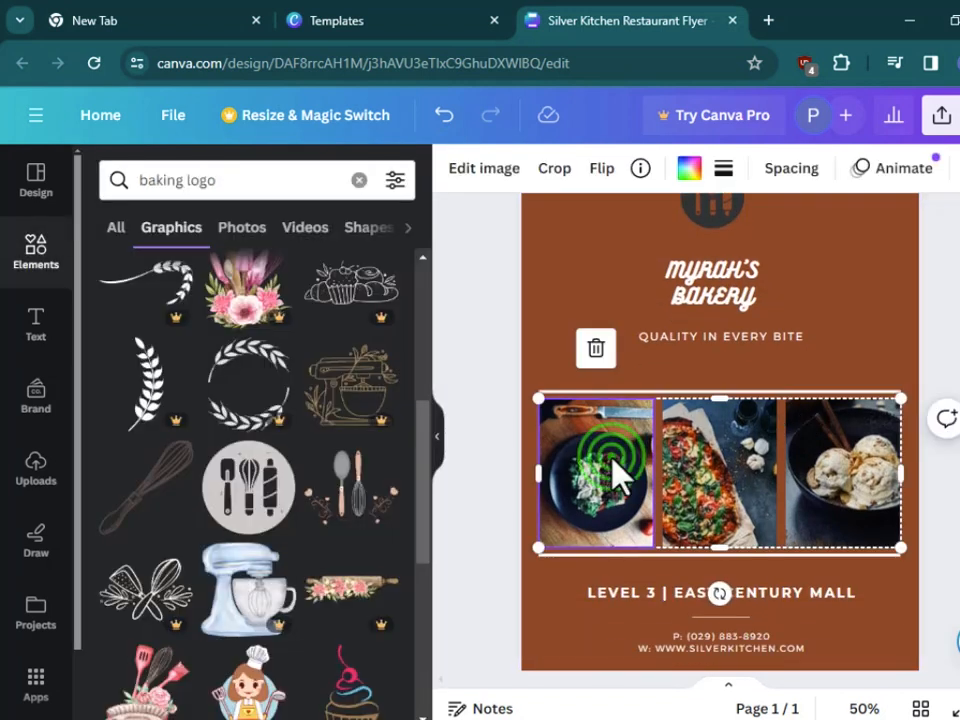
click(680, 495)
click(840, 505)
click(588, 505)
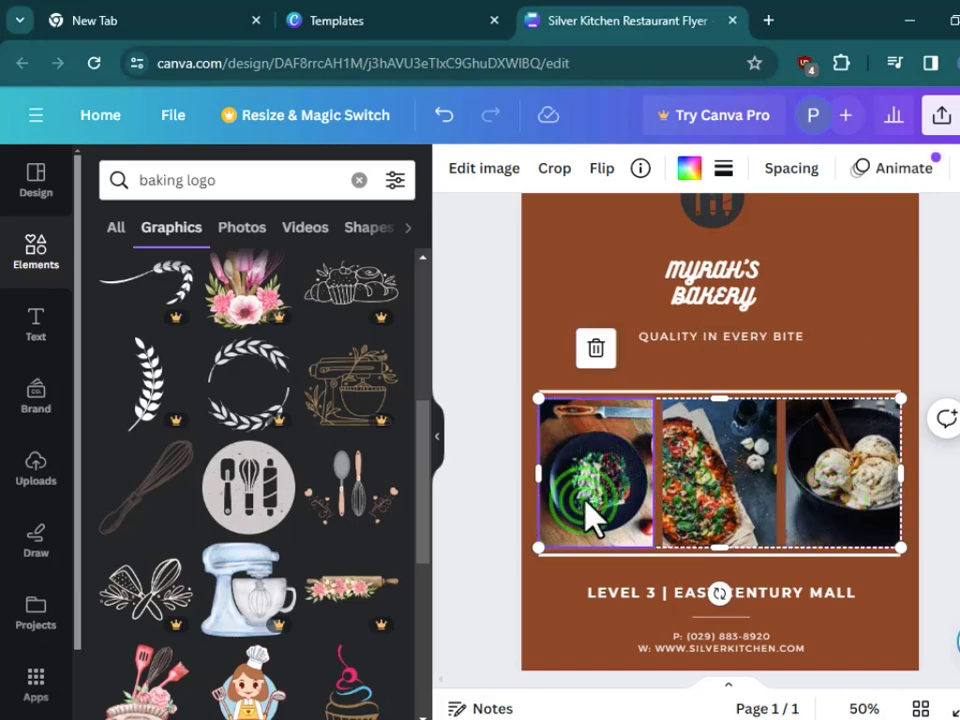
click(598, 350)
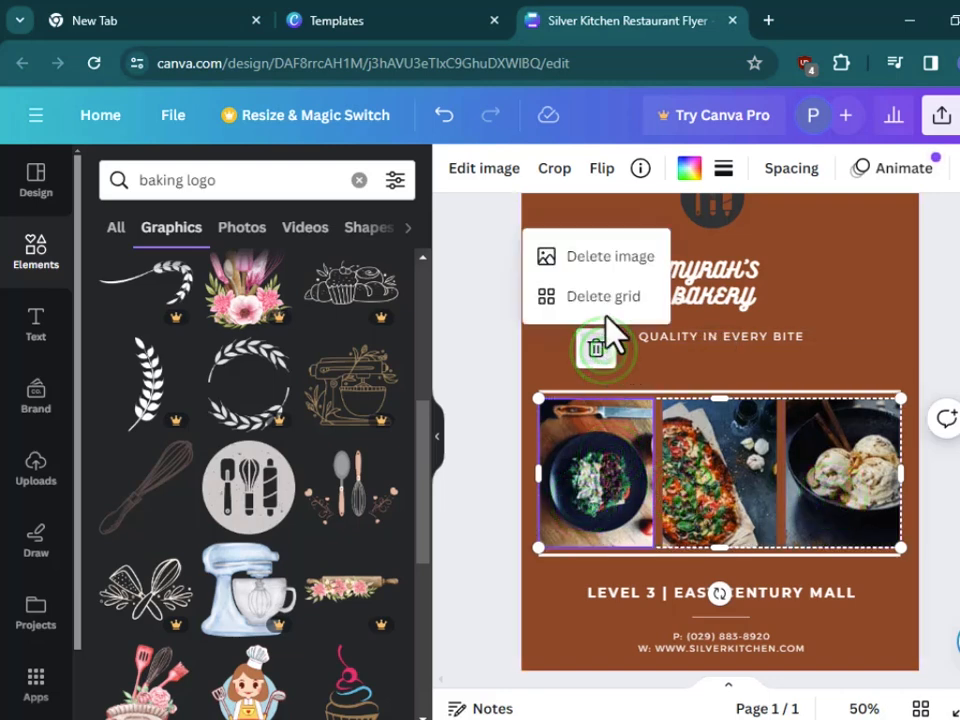
click(625, 256)
Step: Delete the pizza and ice-cream images from the remaining two frames and realign the empty grid between the two white lines
click(706, 491)
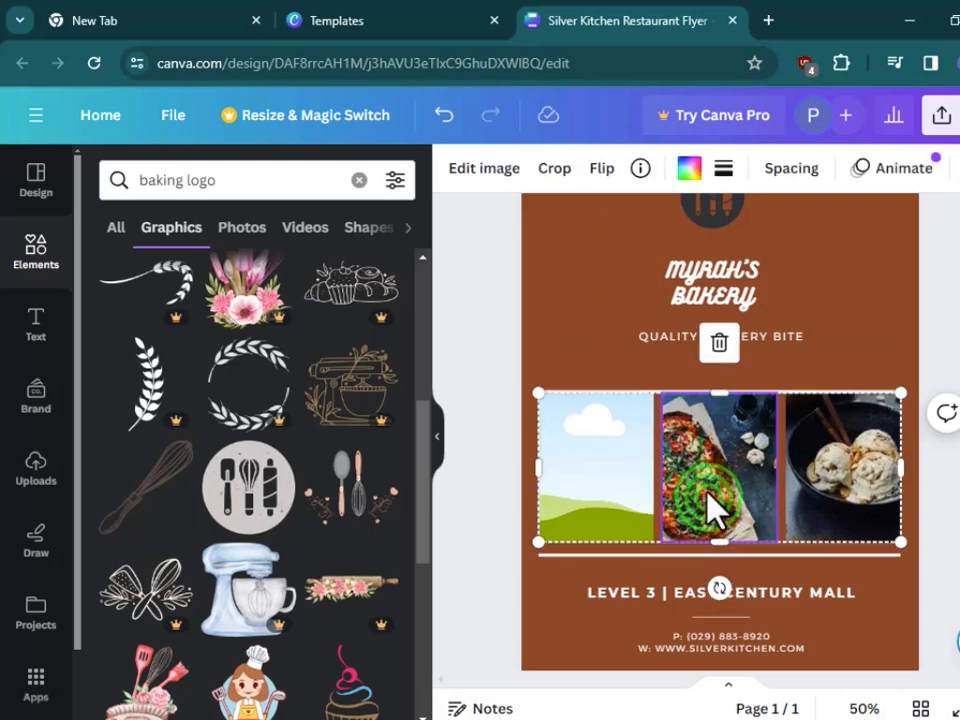
click(720, 345)
click(750, 250)
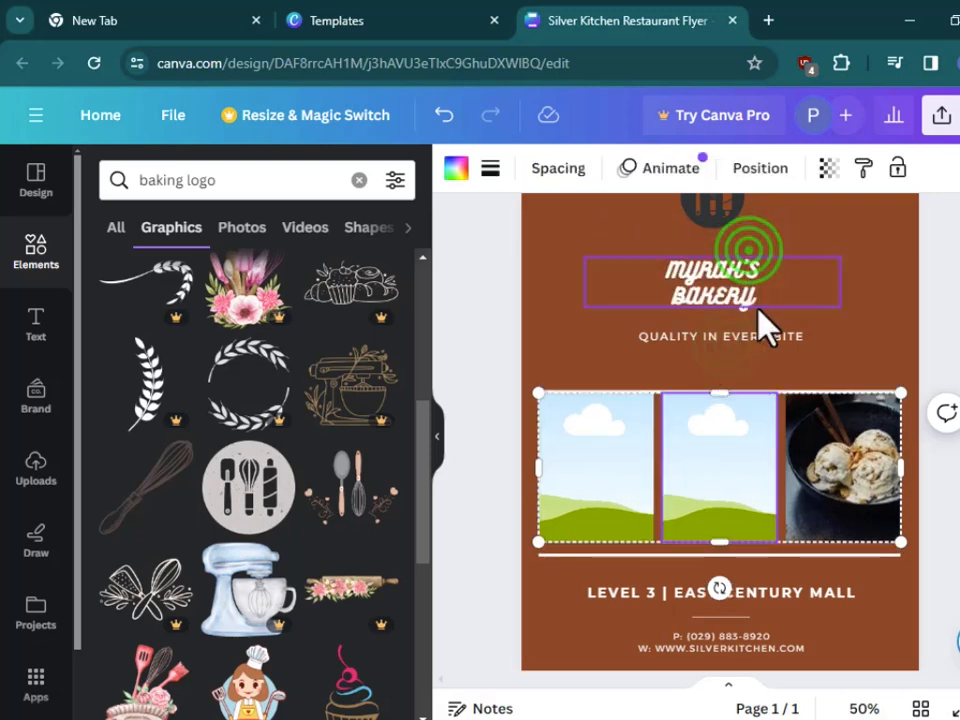
click(838, 452)
click(842, 343)
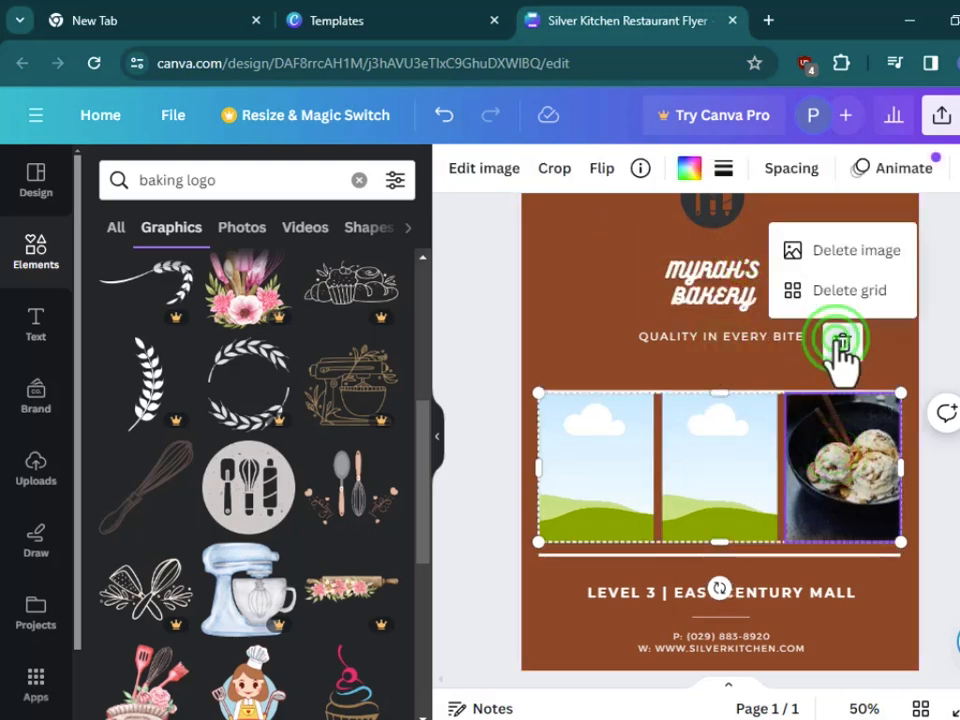
click(850, 255)
drag(797, 476, 802, 465)
click(857, 336)
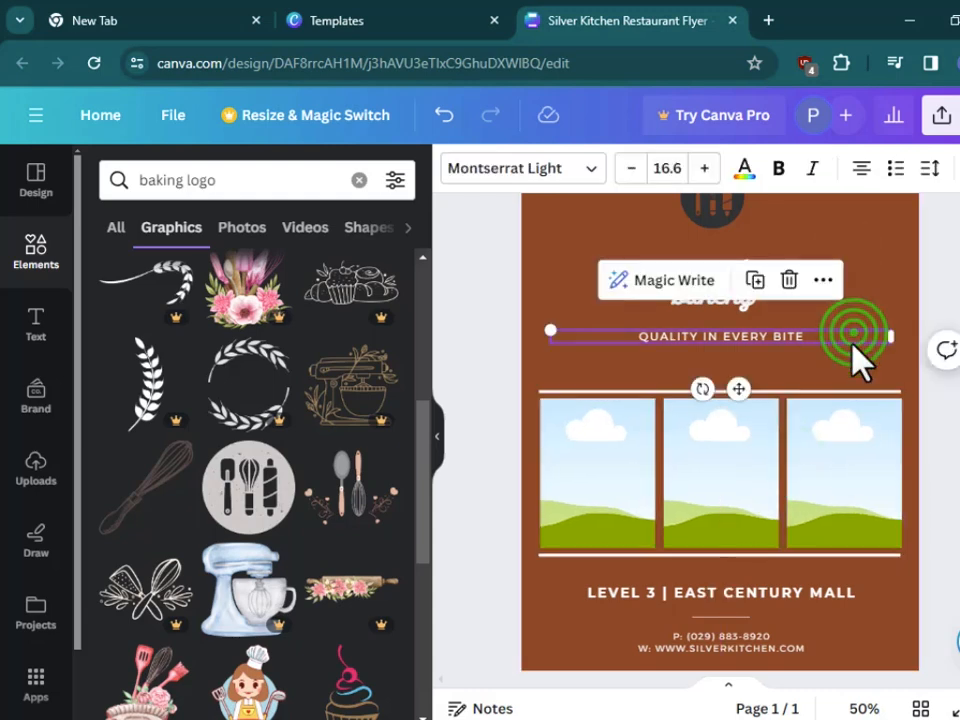
click(493, 526)
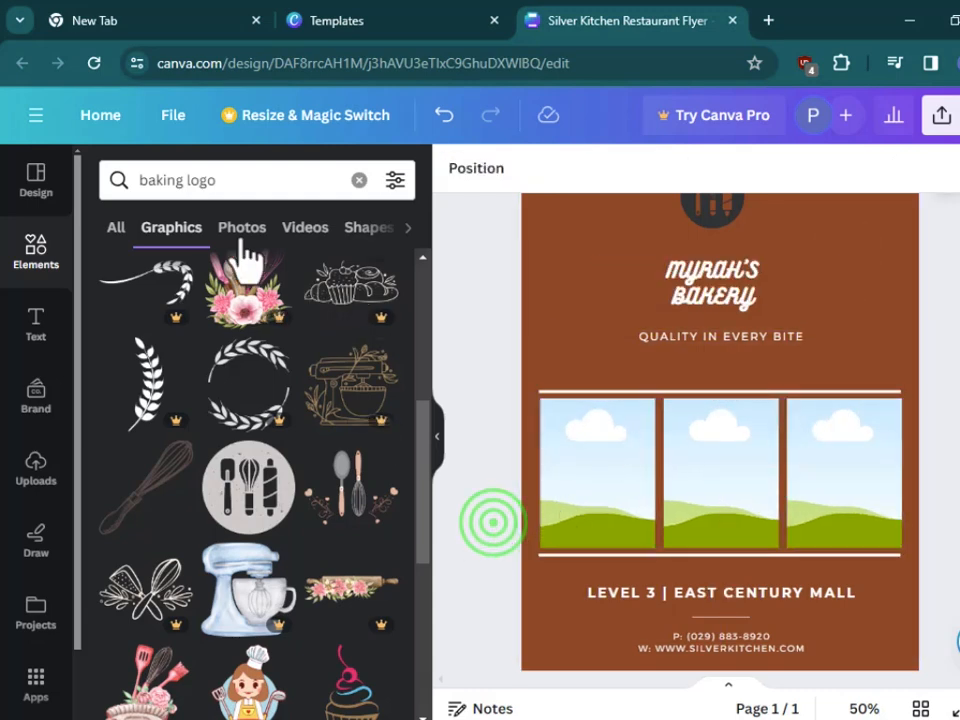
Step: Search the elements library for "cookies" and limit the results to photos
click(263, 190)
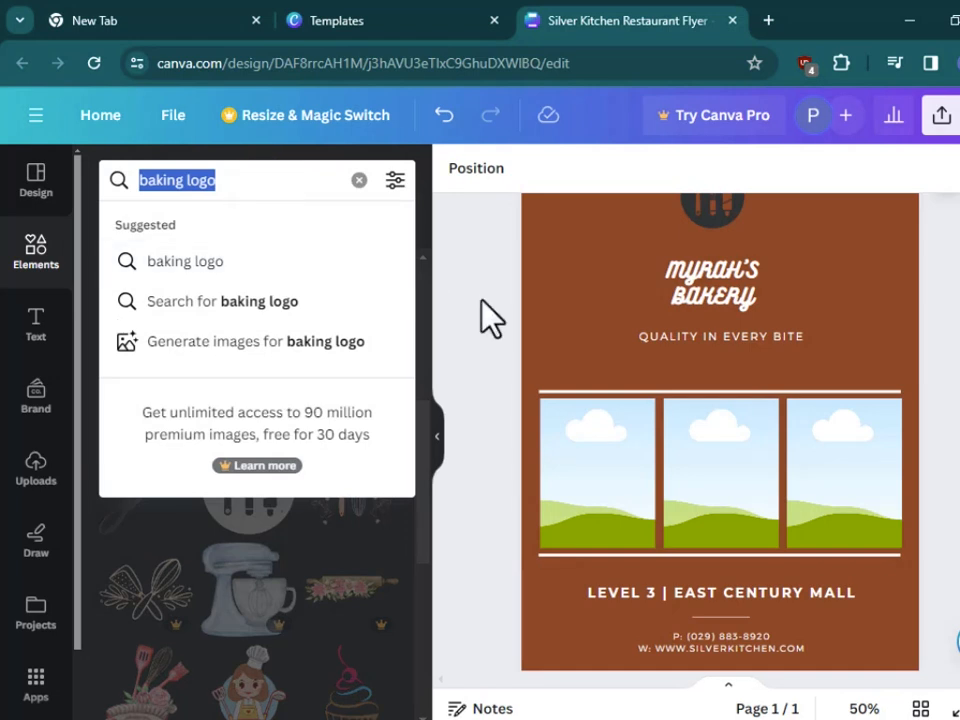
text(c)
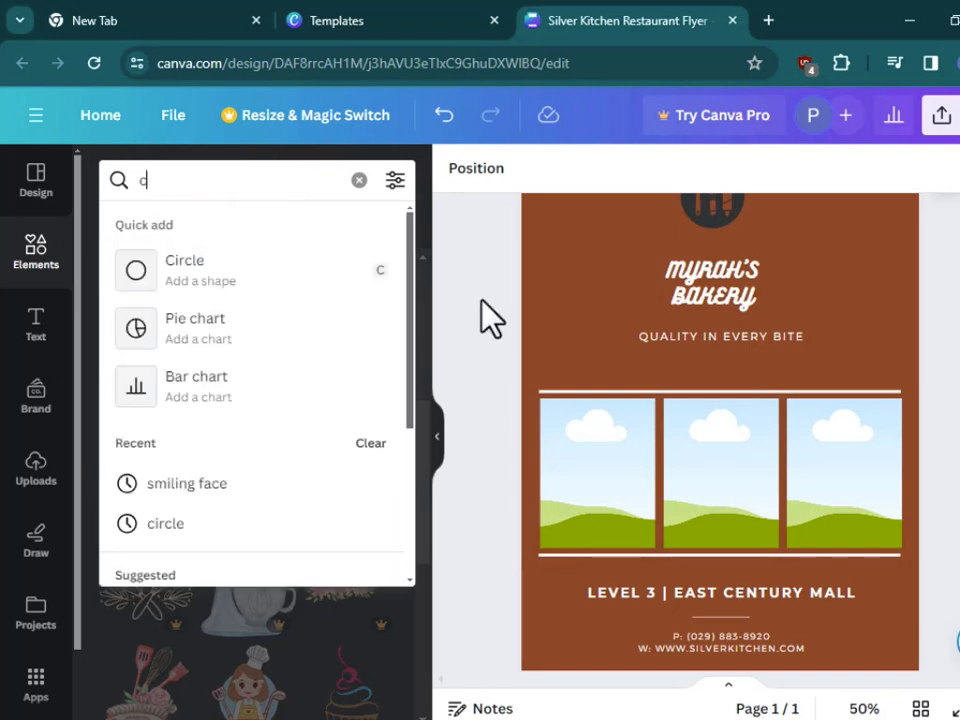
text(ookie)
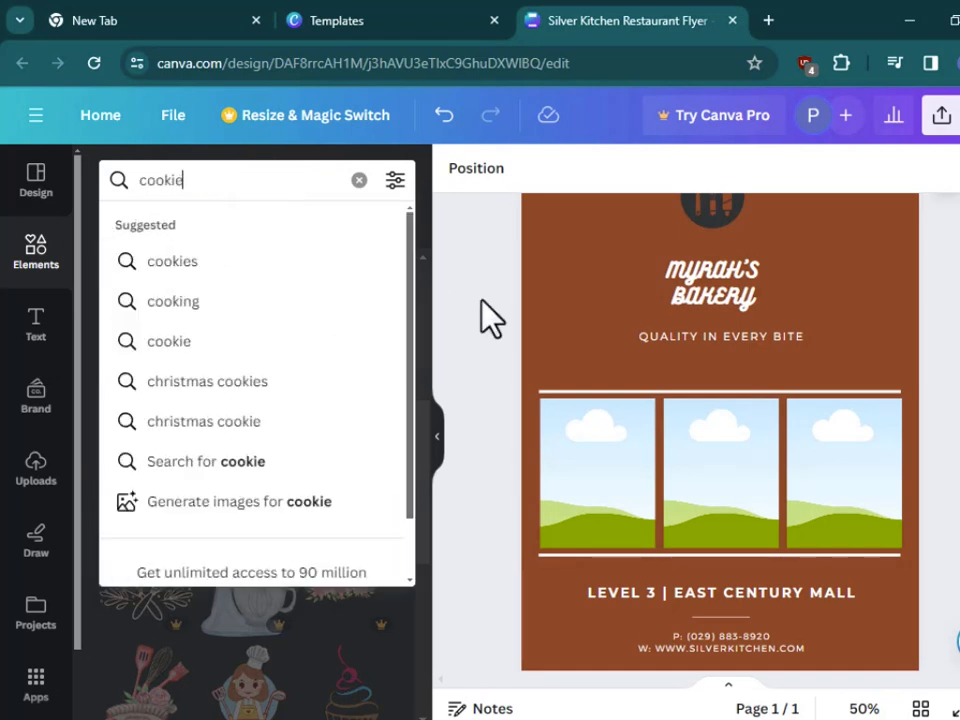
text(s)
key(Return)
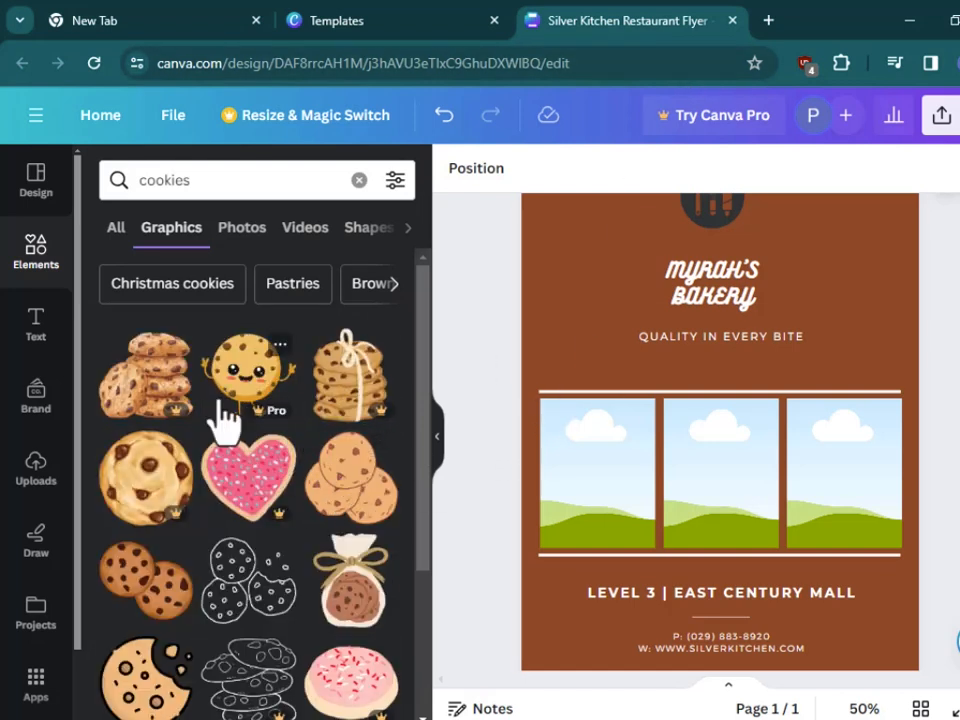
click(241, 227)
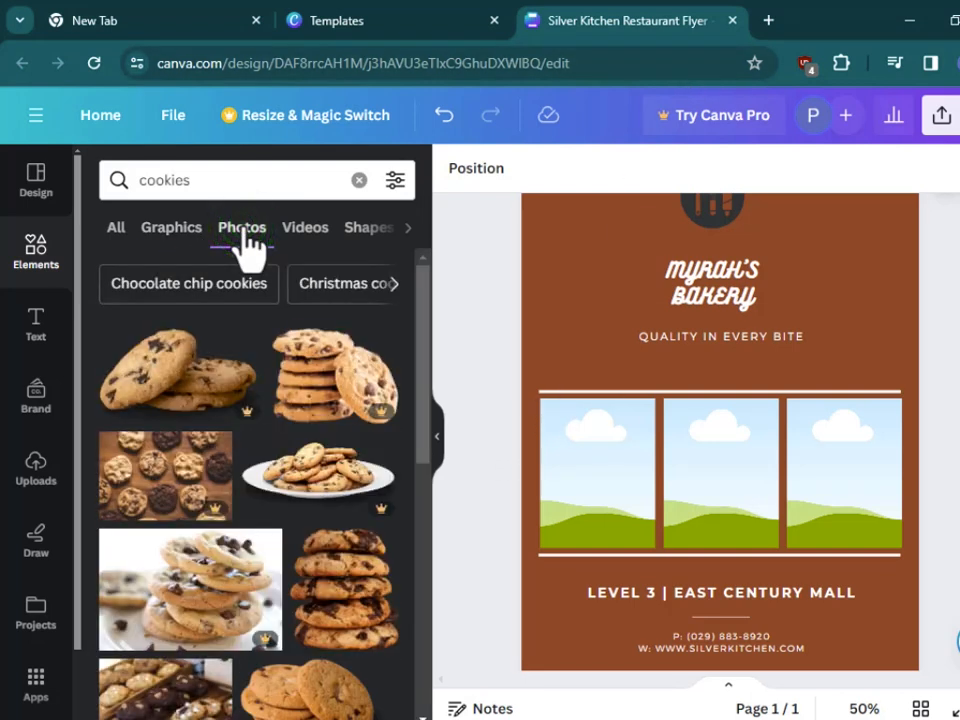
Step: Add the photo of pink and white heart-shaped iced cookies and place it in the first frame of the grid
scroll(378, 582, down, 2)
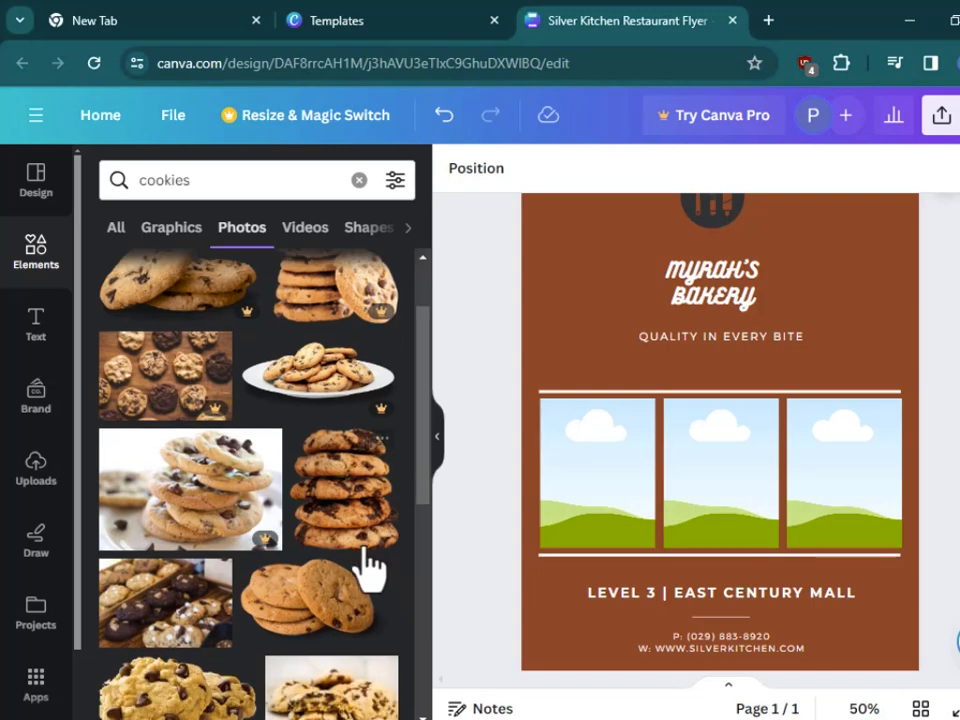
scroll(366, 560, down, 2)
scroll(365, 550, down, 2)
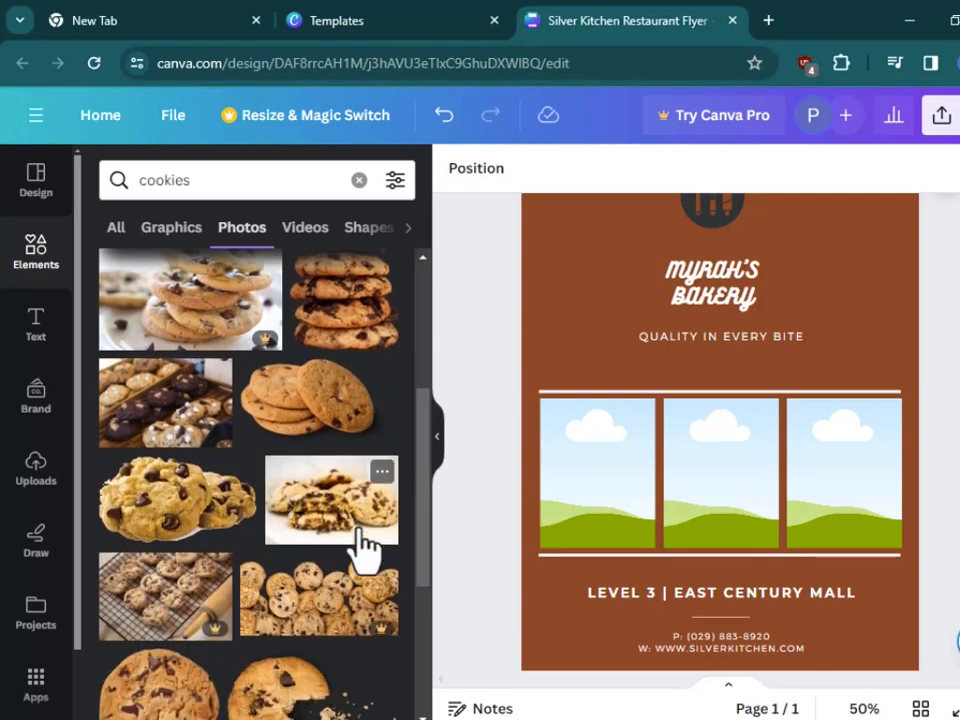
scroll(362, 548, down, 8)
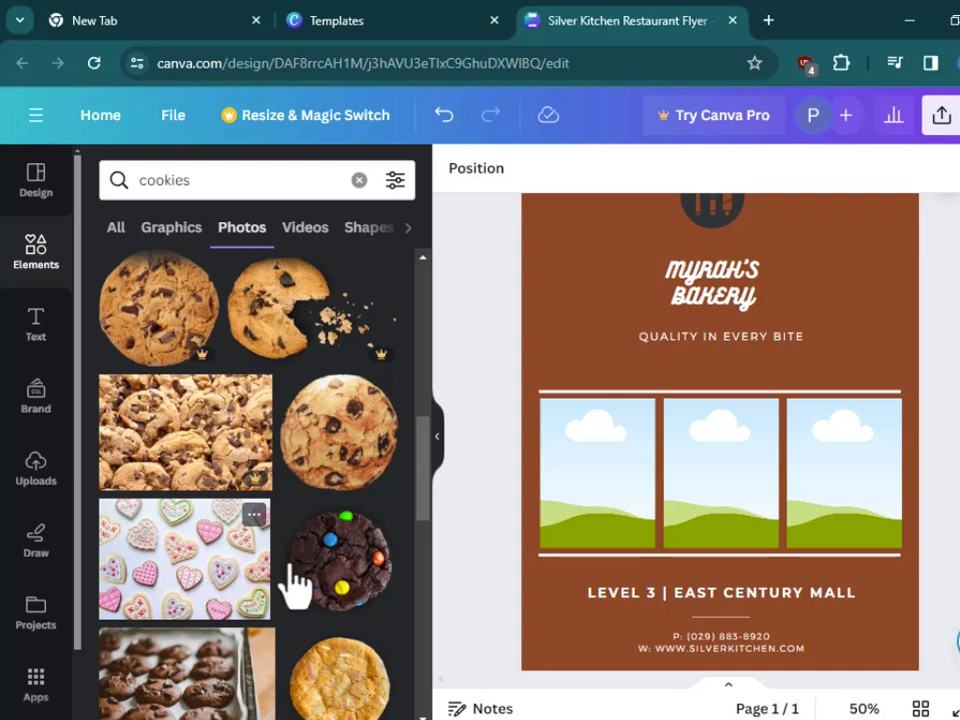
scroll(295, 585, down, 3)
click(189, 390)
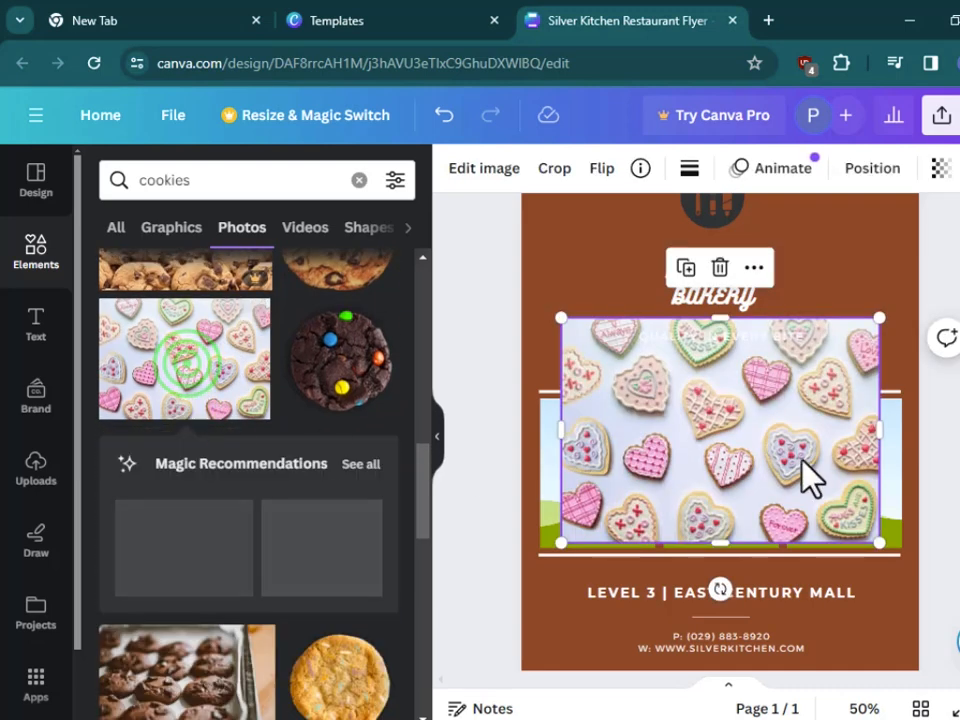
drag(776, 448, 642, 474)
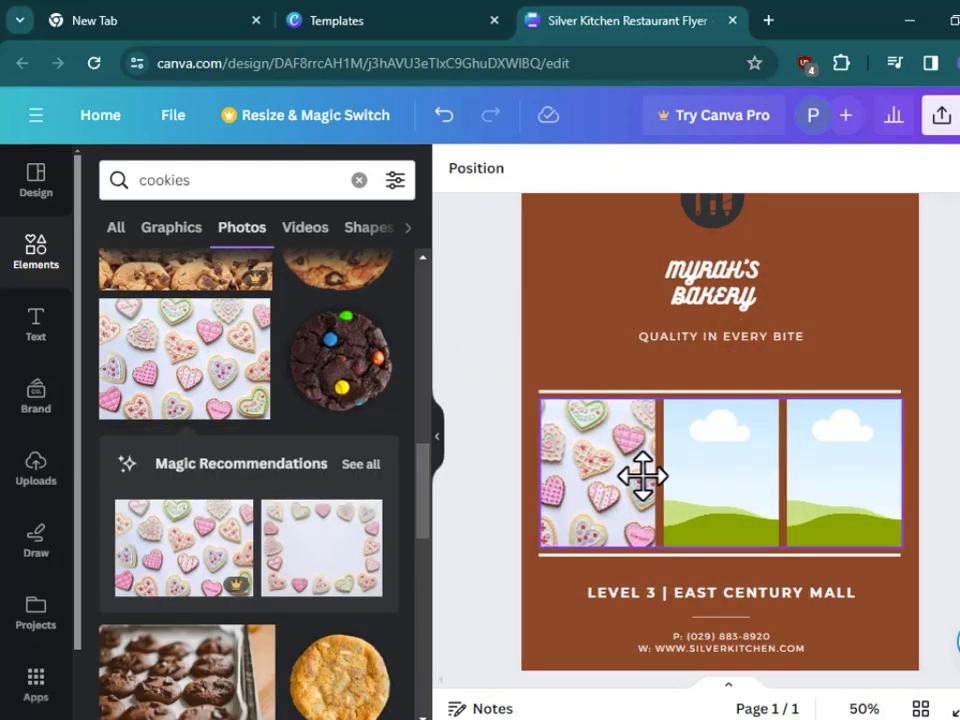
Step: Shift the heart-cookie photo sideways within its frame to show its other half, and dismiss the ungroup tip
double_click(643, 491)
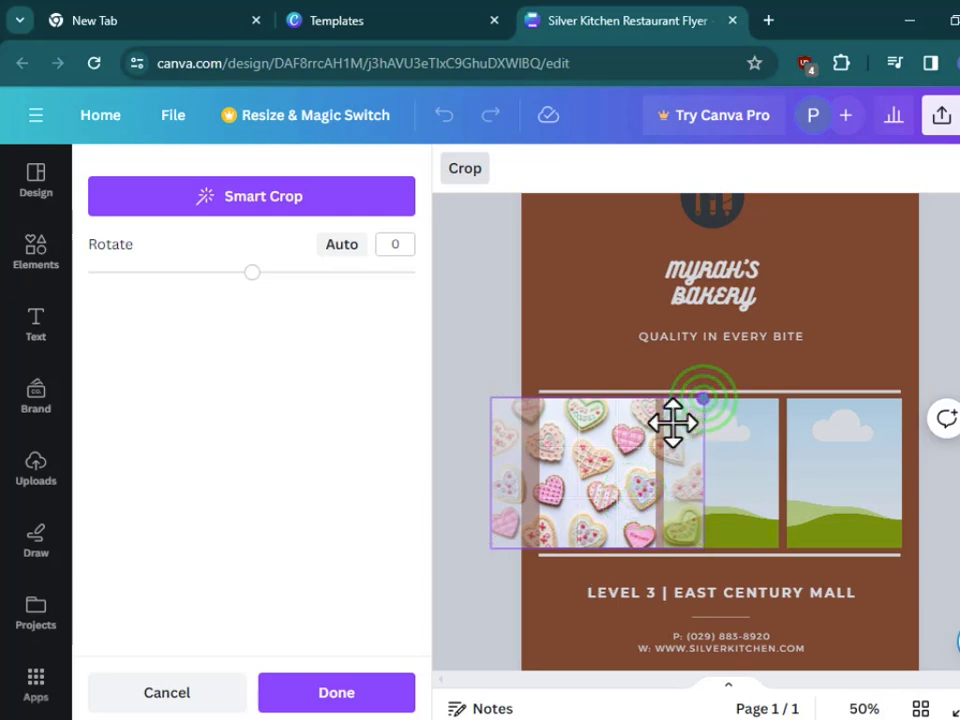
drag(624, 480, 584, 478)
click(589, 477)
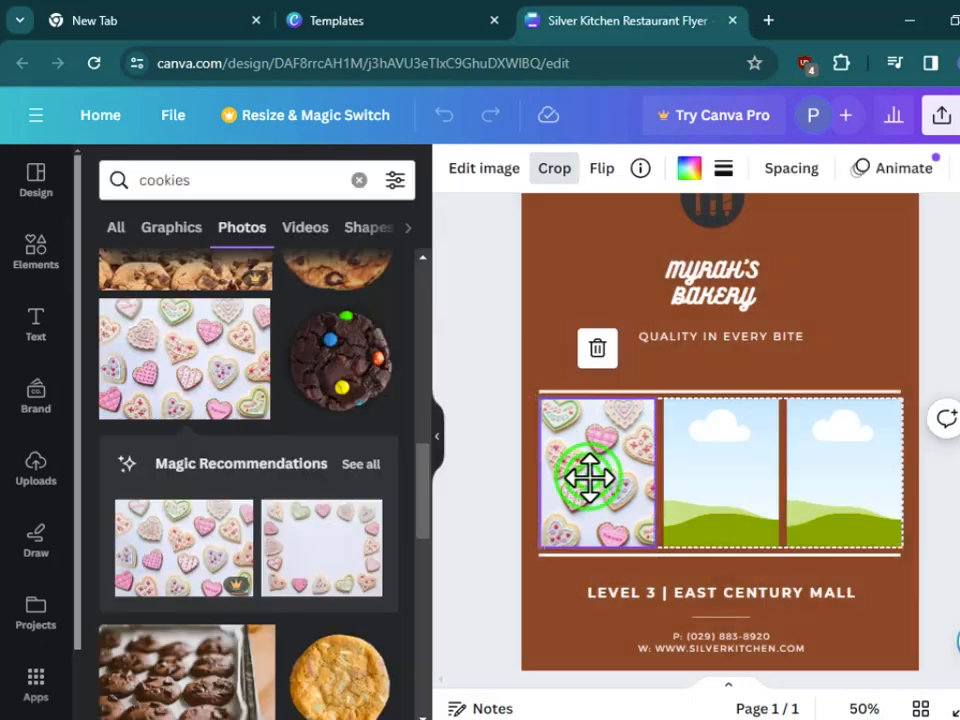
click(568, 615)
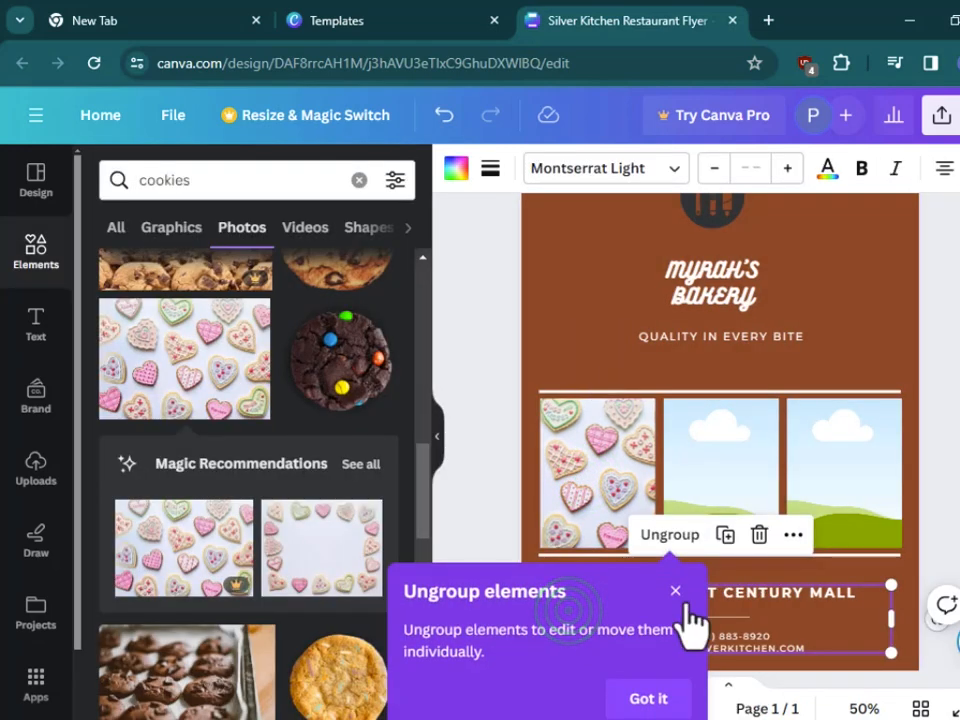
click(675, 582)
click(583, 322)
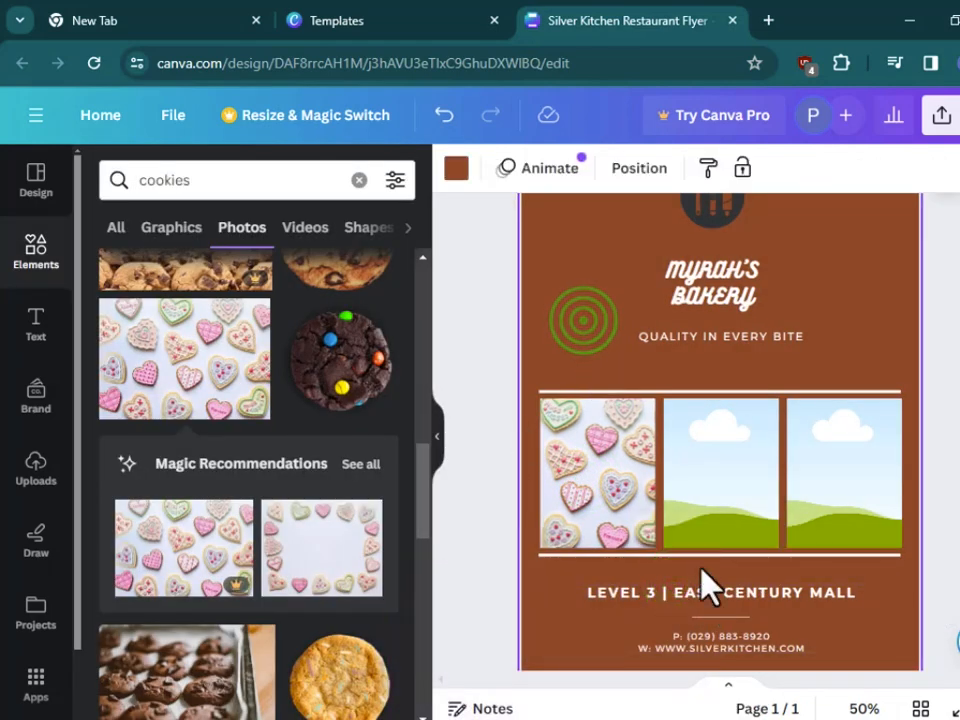
Step: Search the photo library for "cakes" to fill the middle frame of the grid
click(707, 478)
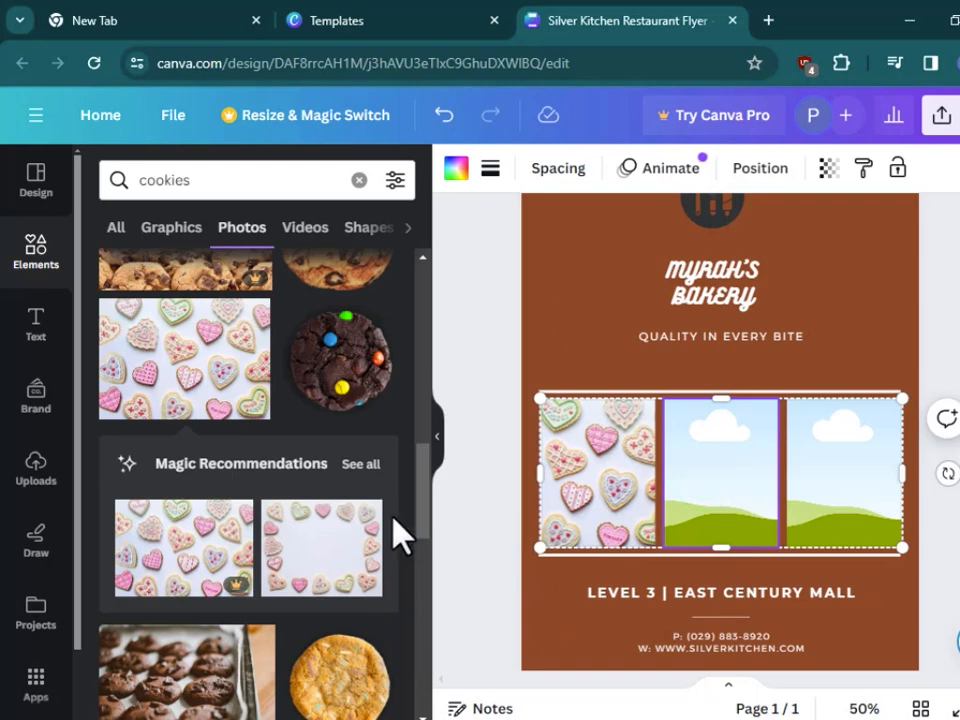
click(214, 182)
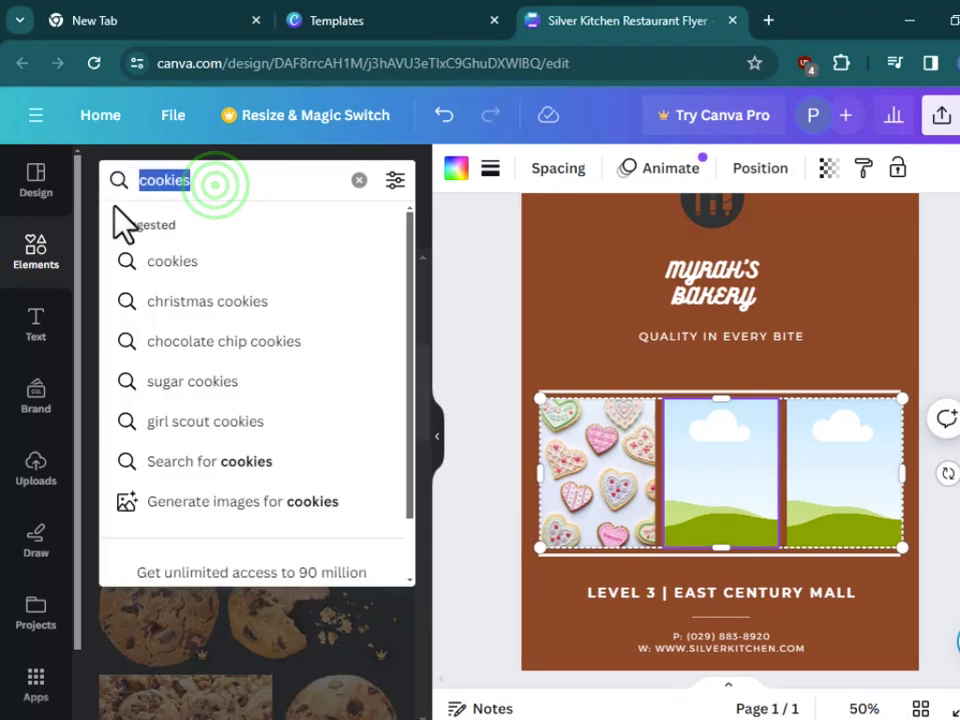
text(ca)
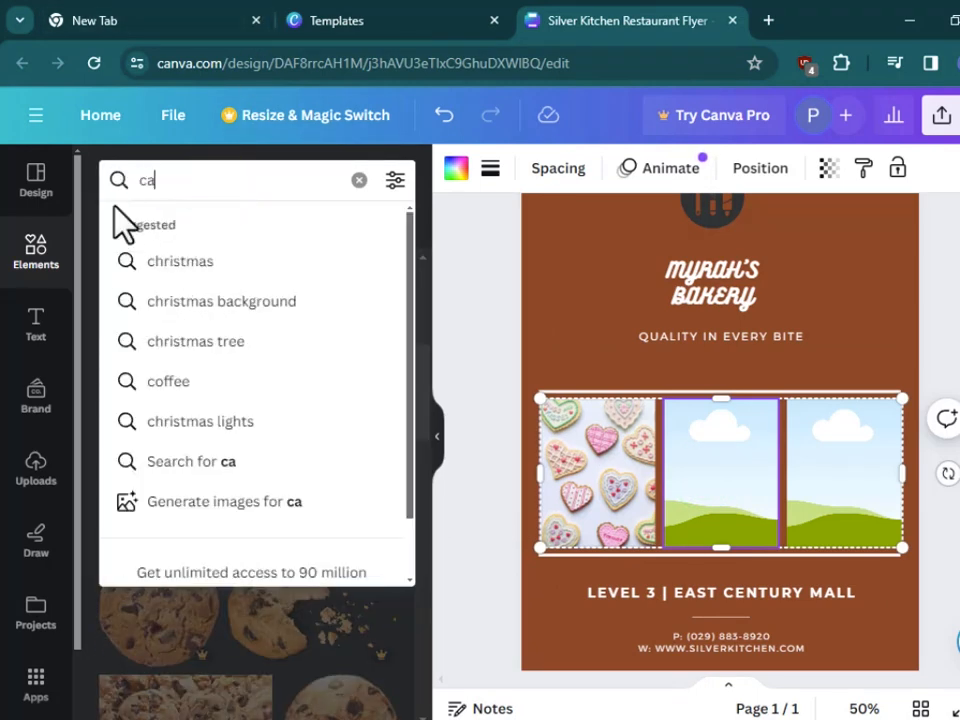
text(kes)
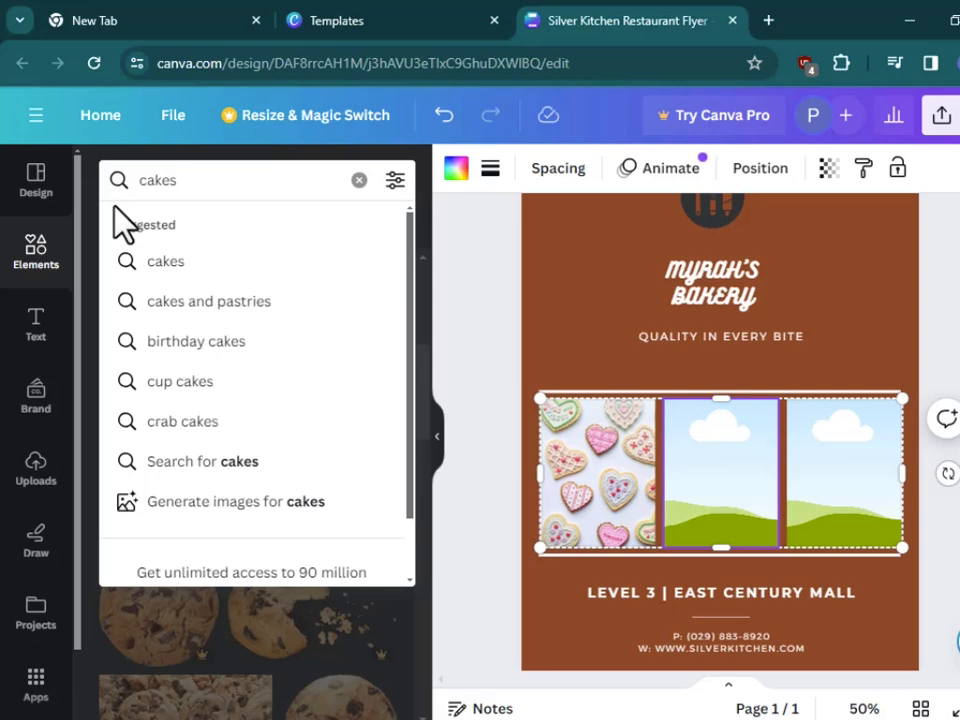
key(Return)
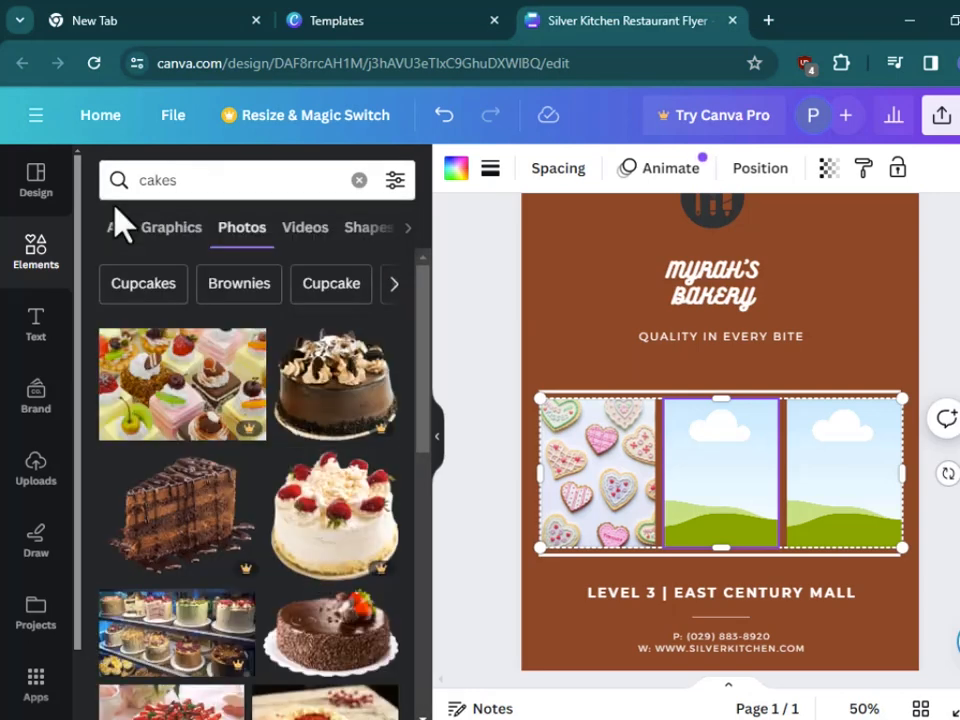
Step: Add the pink strawberry-topped cake photo to the middle frame of the grid, with the cake centred in its crop
scroll(261, 458, down, 5)
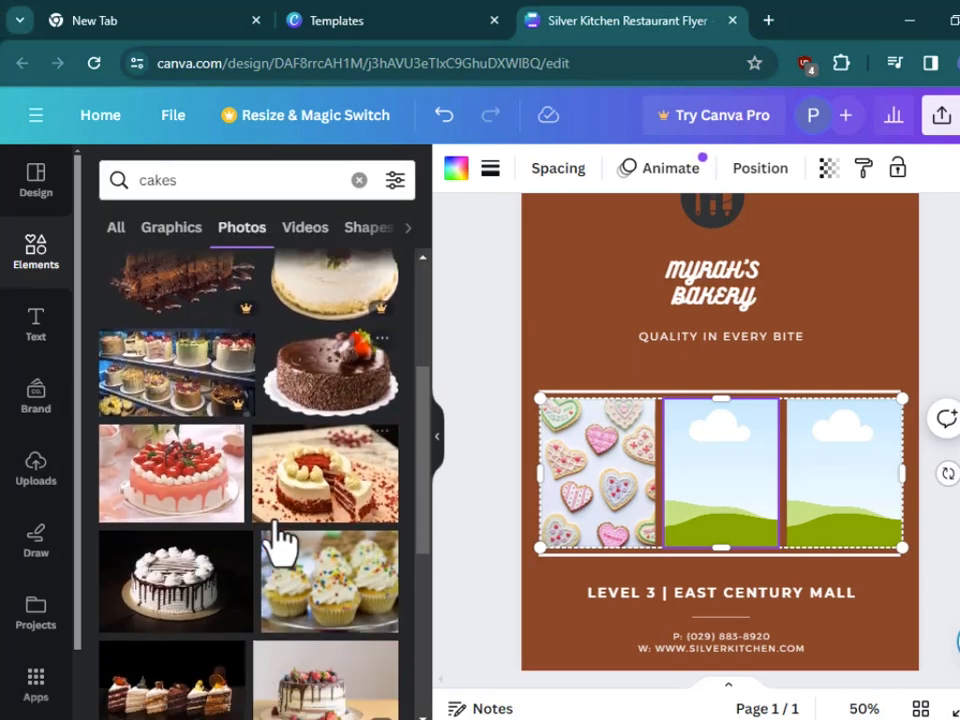
scroll(345, 497, up, 2)
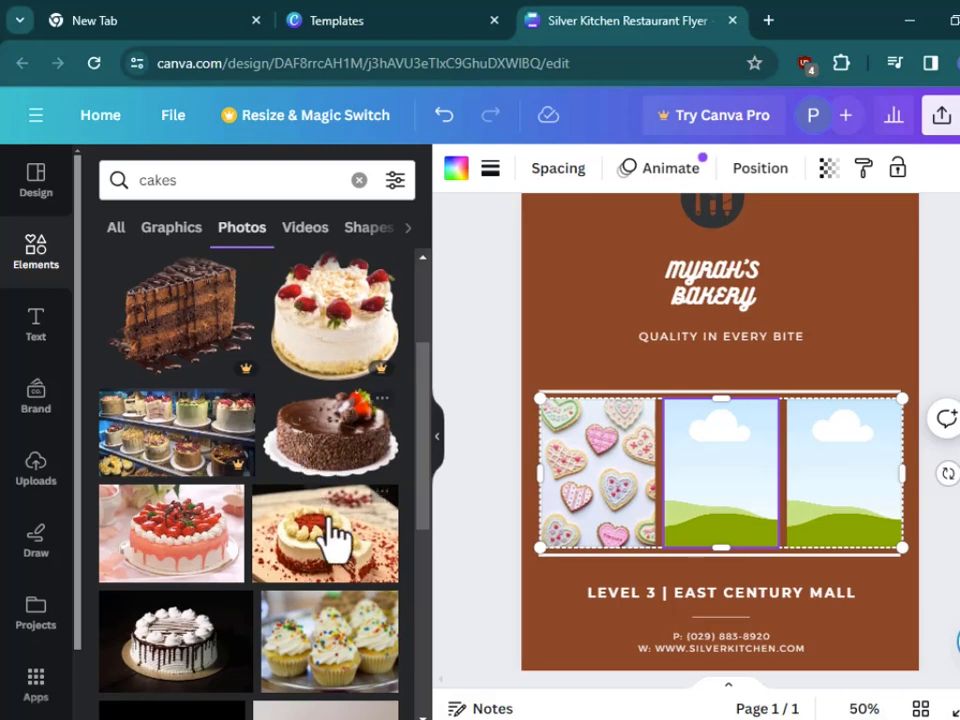
click(190, 570)
drag(720, 456, 695, 380)
drag(857, 470, 745, 400)
drag(654, 379, 720, 500)
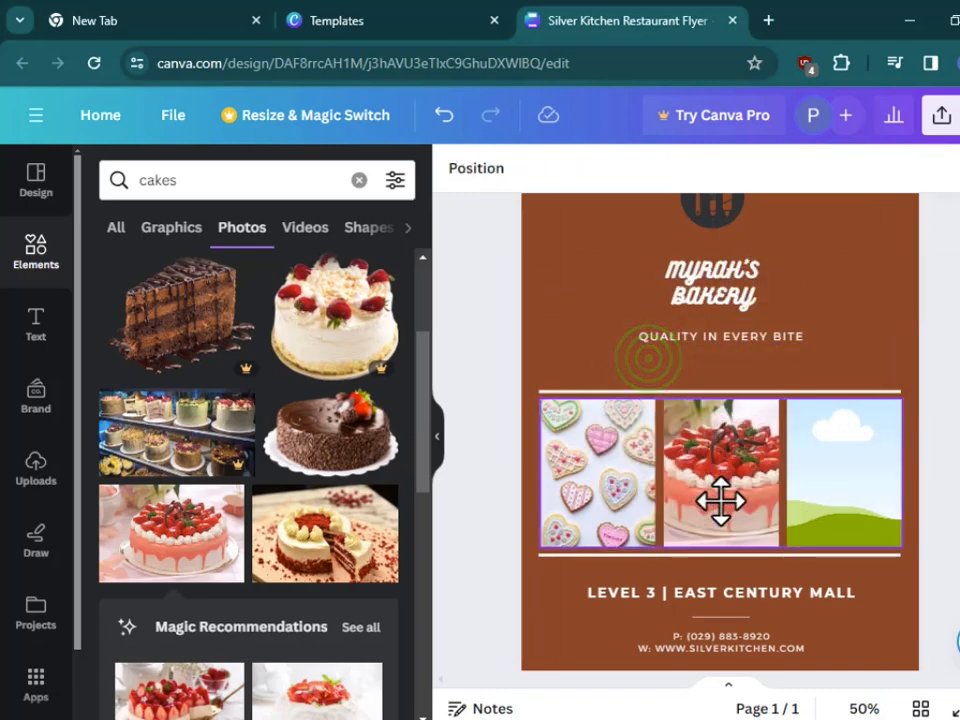
double_click(735, 536)
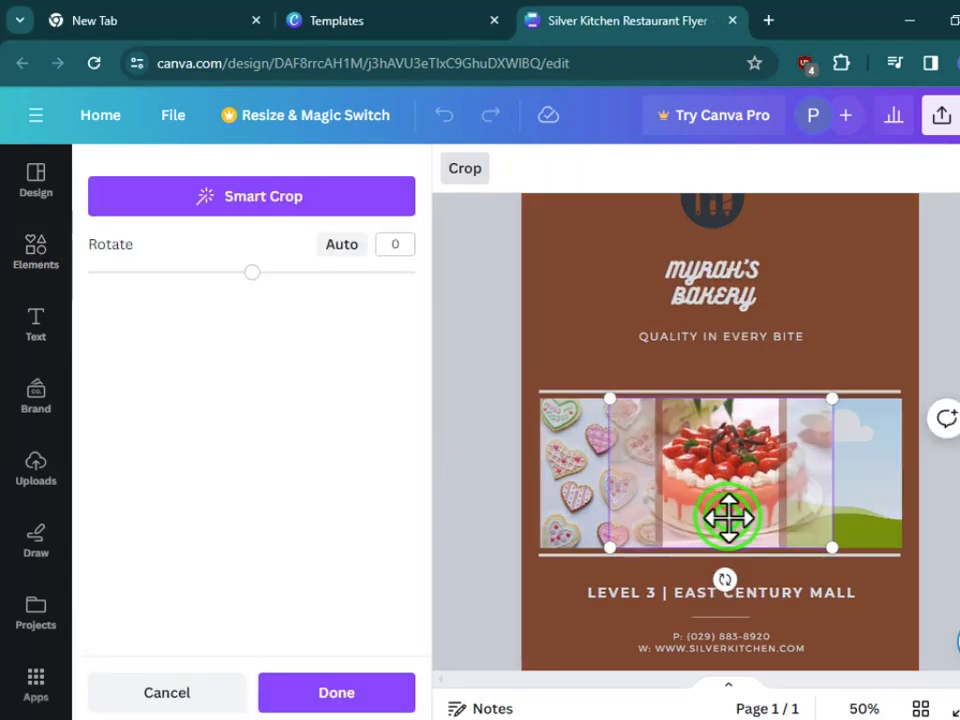
click(733, 525)
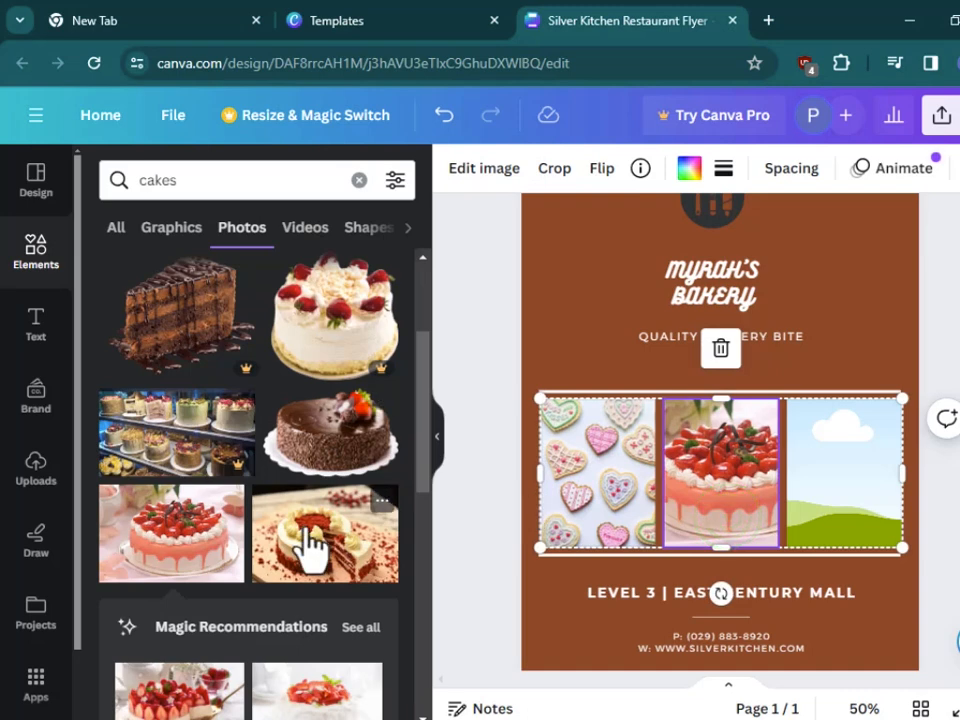
Step: Search the photo library for "cupcakes" to fill the last frame of the grid
drag(305, 195, 122, 185)
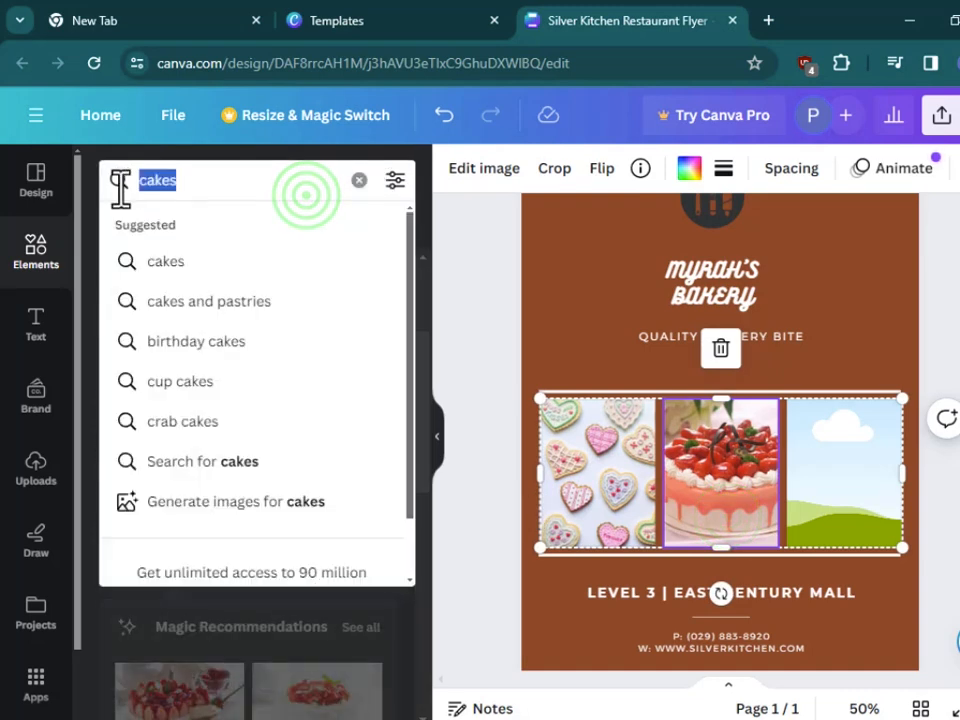
text(cup)
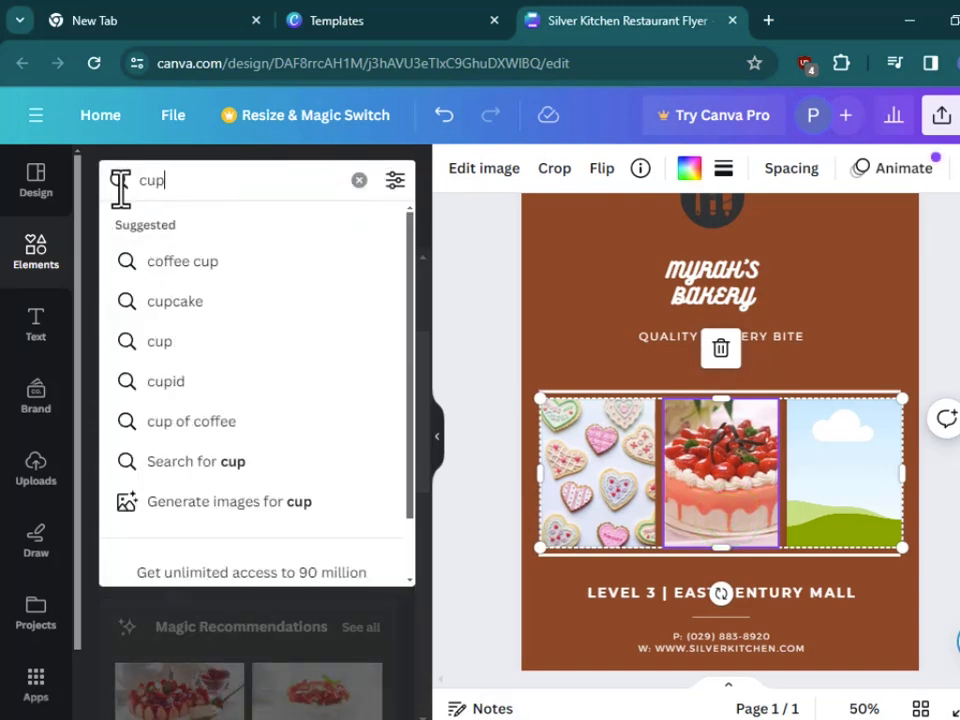
text(c)
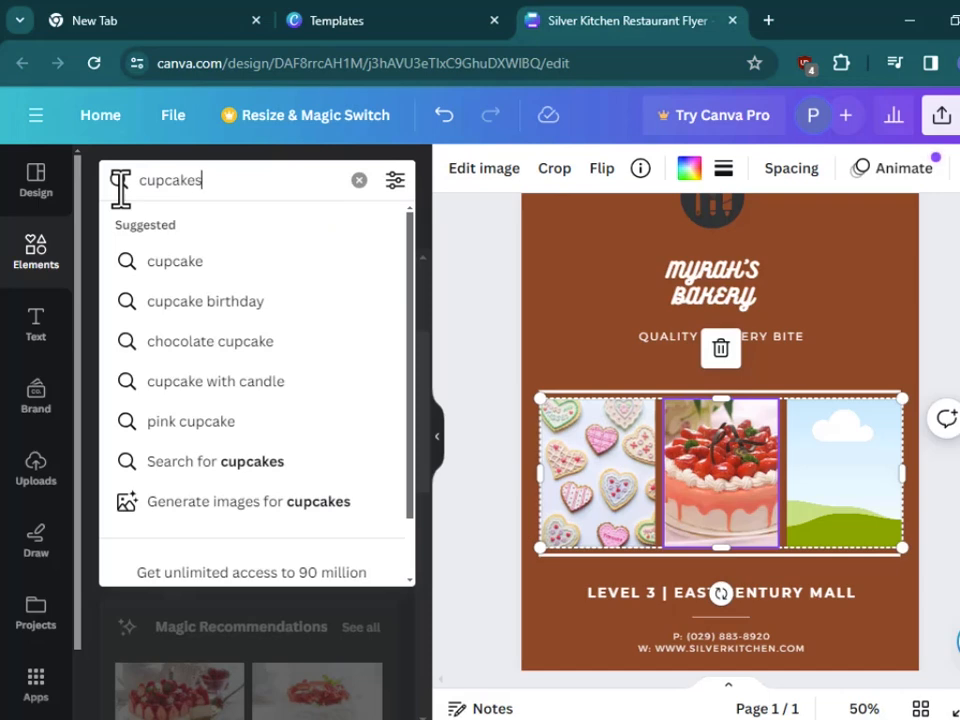
text(akes)
key(Return)
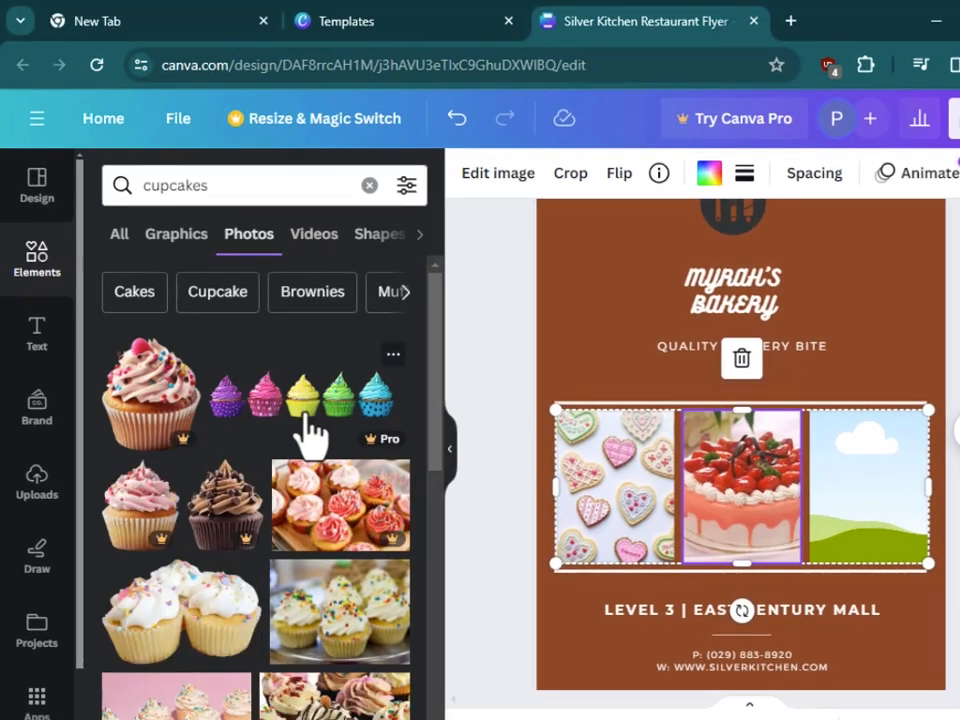
Step: Add the photo of chocolate-frosted cupcakes in striped wrappers and place it in the third frame of the grid
scroll(315, 432, down, 1)
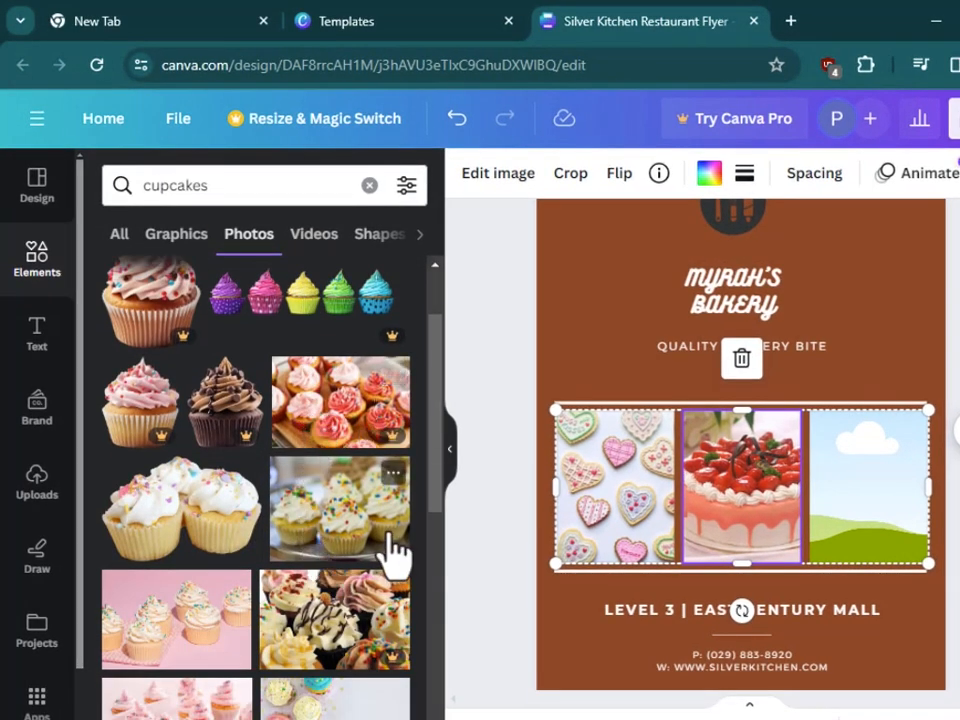
scroll(345, 530, down, 4)
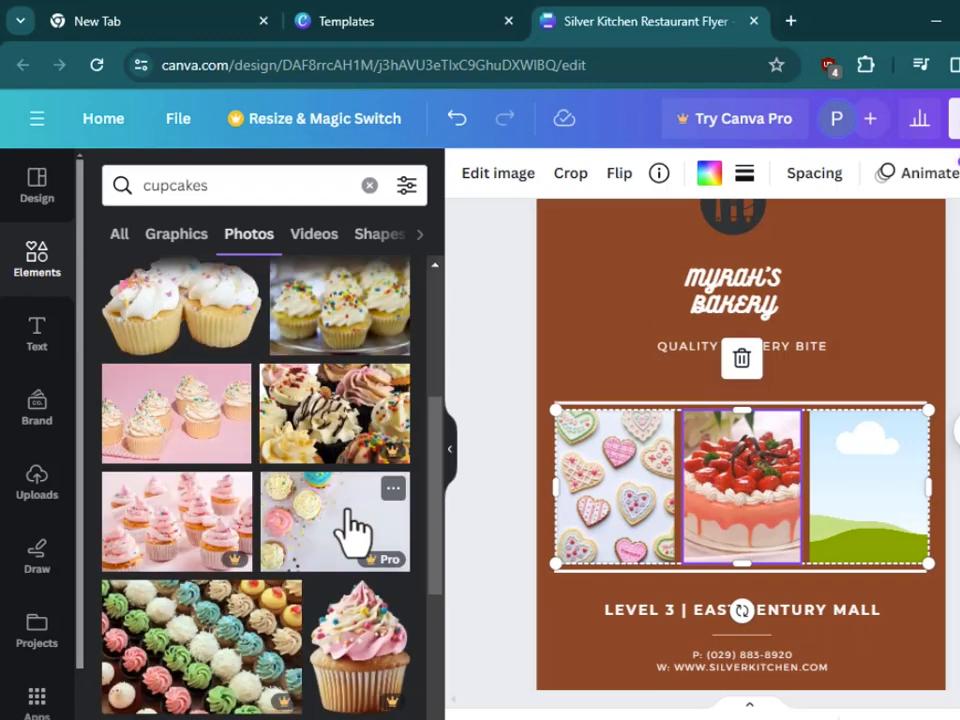
scroll(352, 535, down, 1)
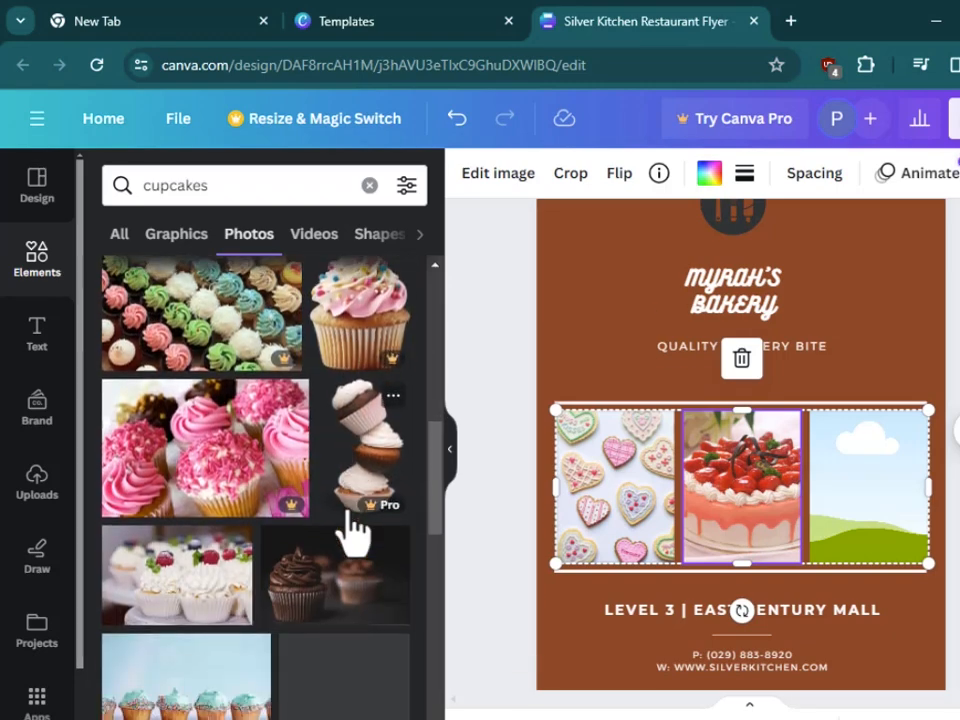
scroll(352, 532, down, 1)
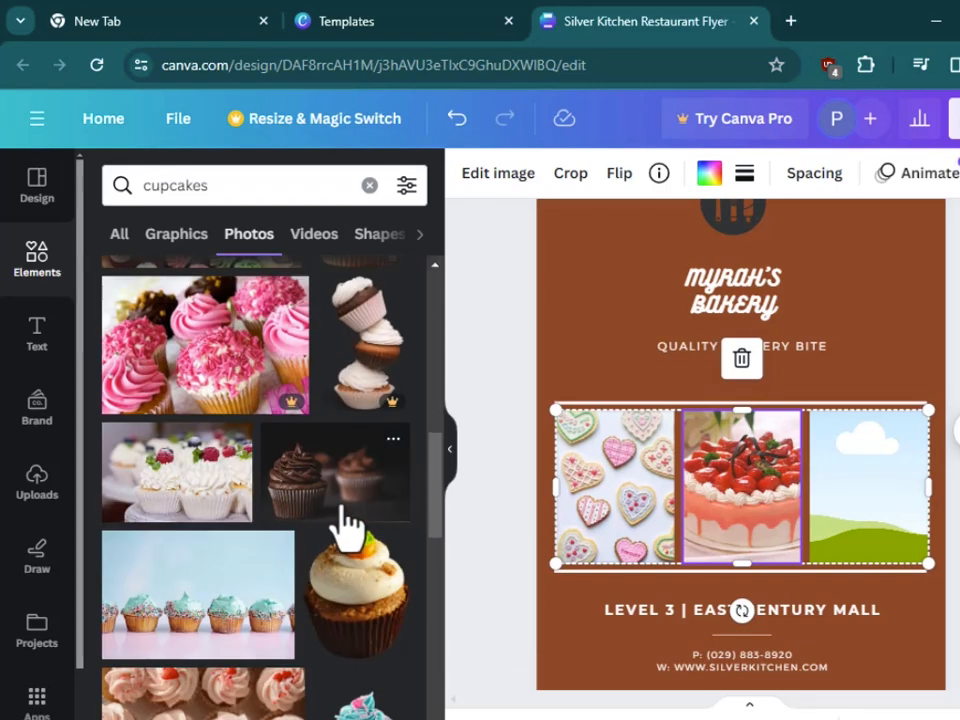
scroll(345, 527, down, 1)
scroll(343, 510, down, 2)
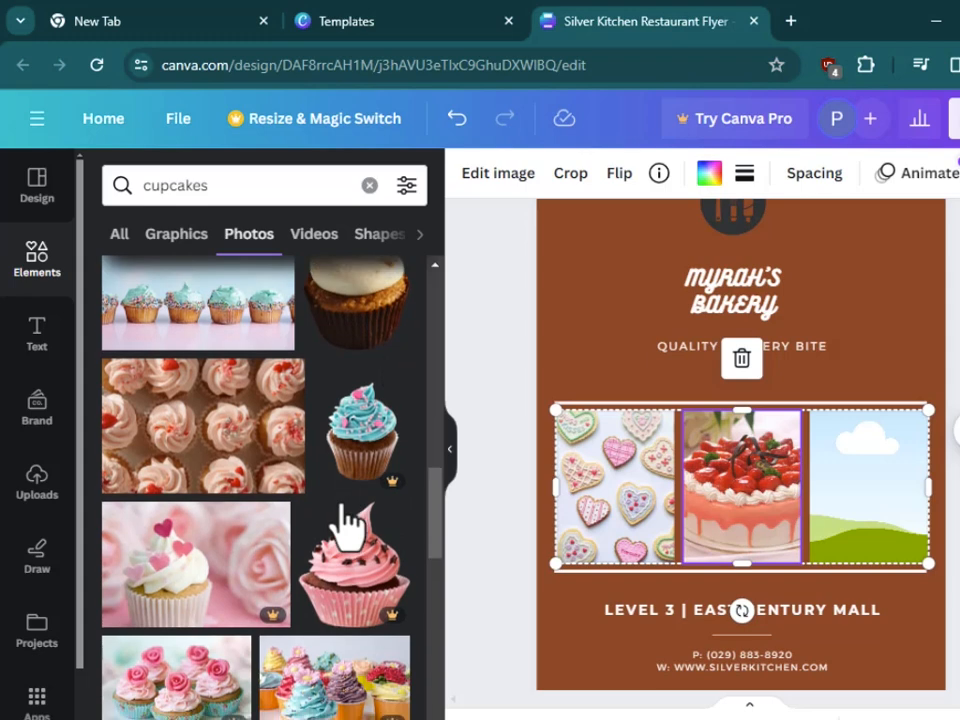
scroll(350, 515, down, 1)
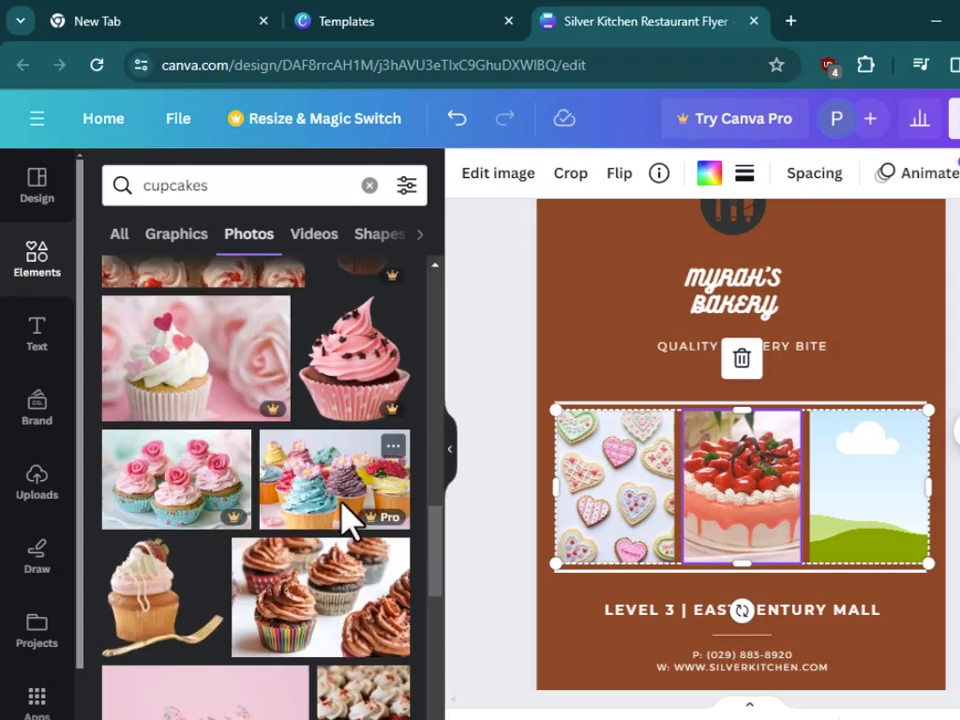
click(328, 625)
drag(771, 487, 894, 537)
Step: Shift the cupcake photo slightly sideways within the third frame, apply the crop and deselect the grid
double_click(865, 513)
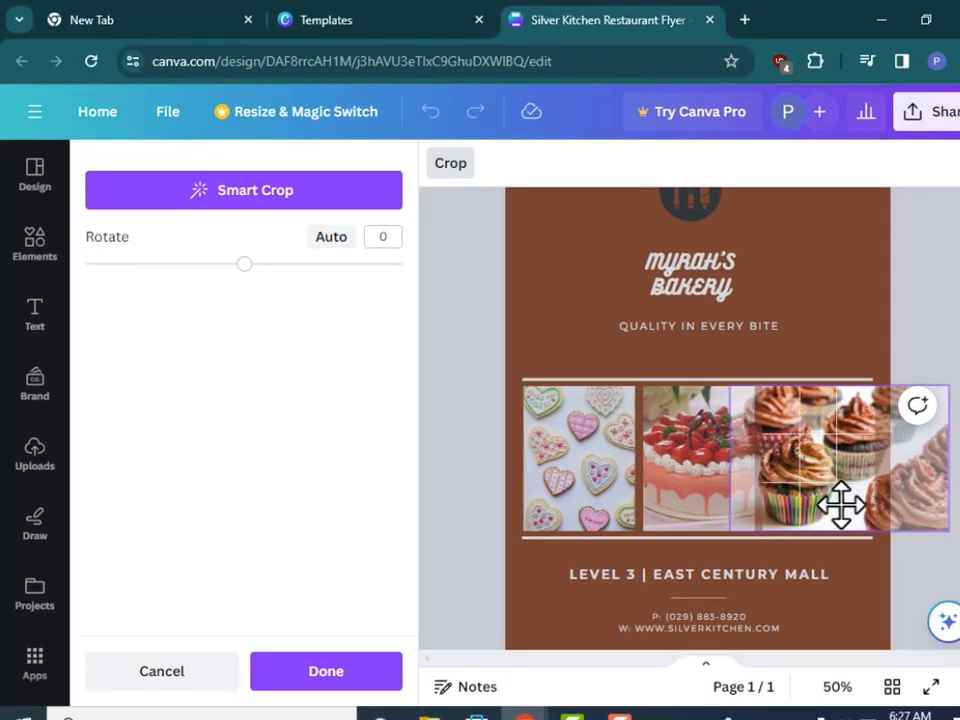
mouse_move(840, 505)
mouse_down()
mouse_move(853, 510)
mouse_move(835, 490)
mouse_up()
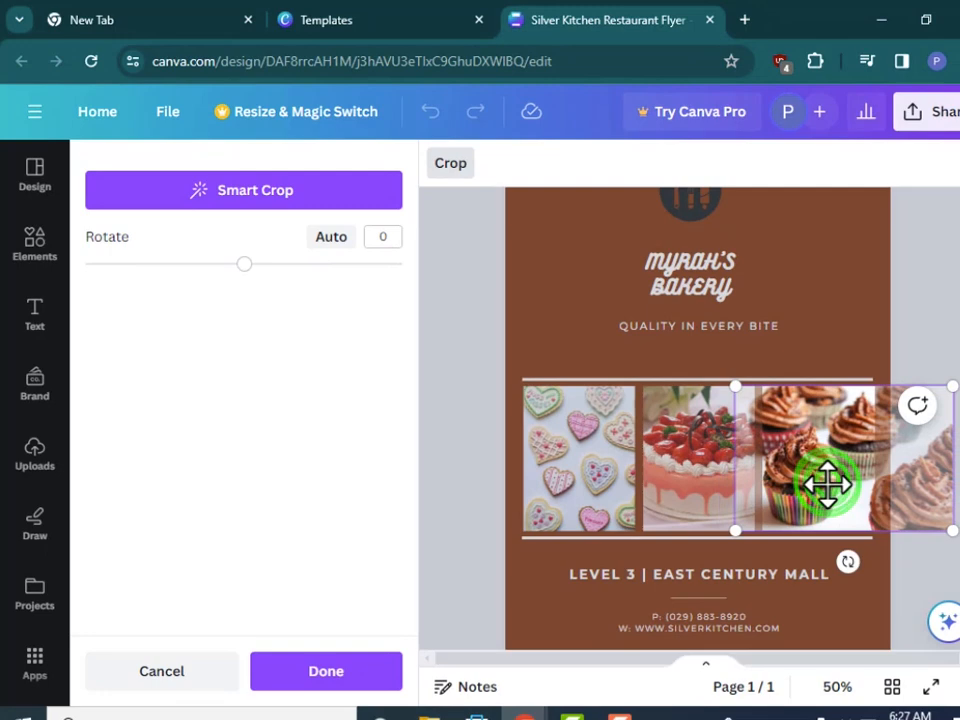
double_click(815, 465)
click(935, 436)
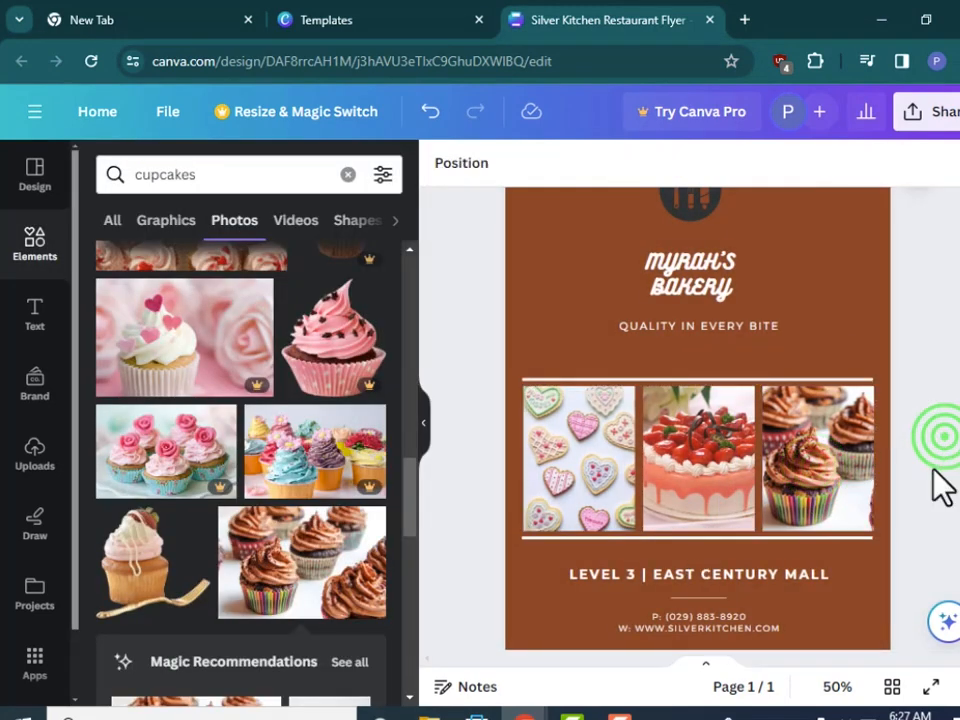
Step: Review the flyer from the logo and heading down to the photo grid, address and contact lines
scroll(718, 515, down, 2)
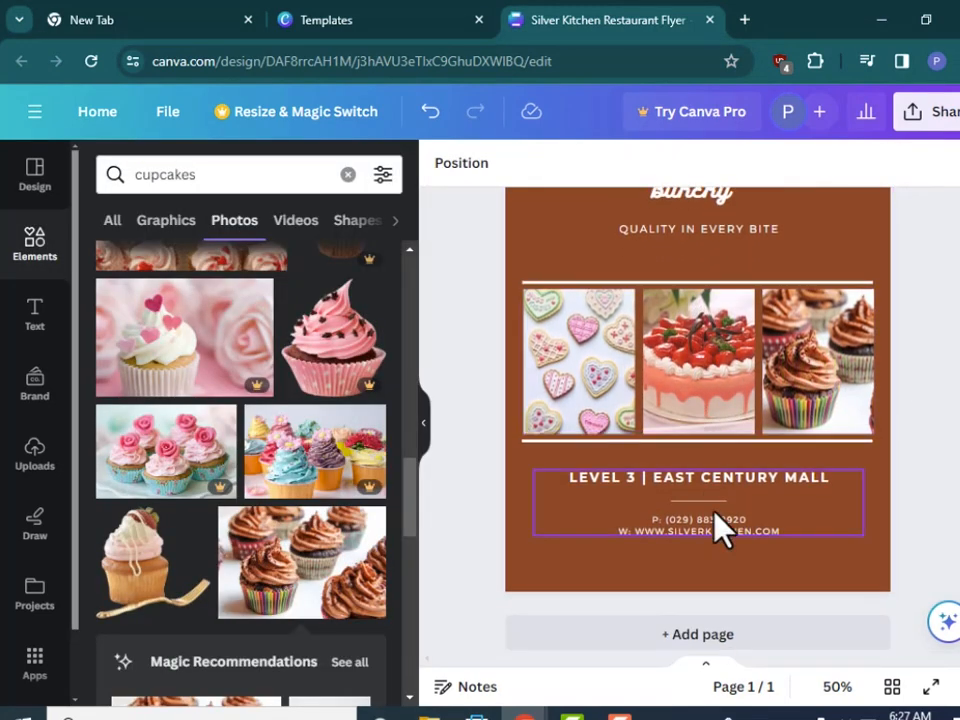
click(712, 487)
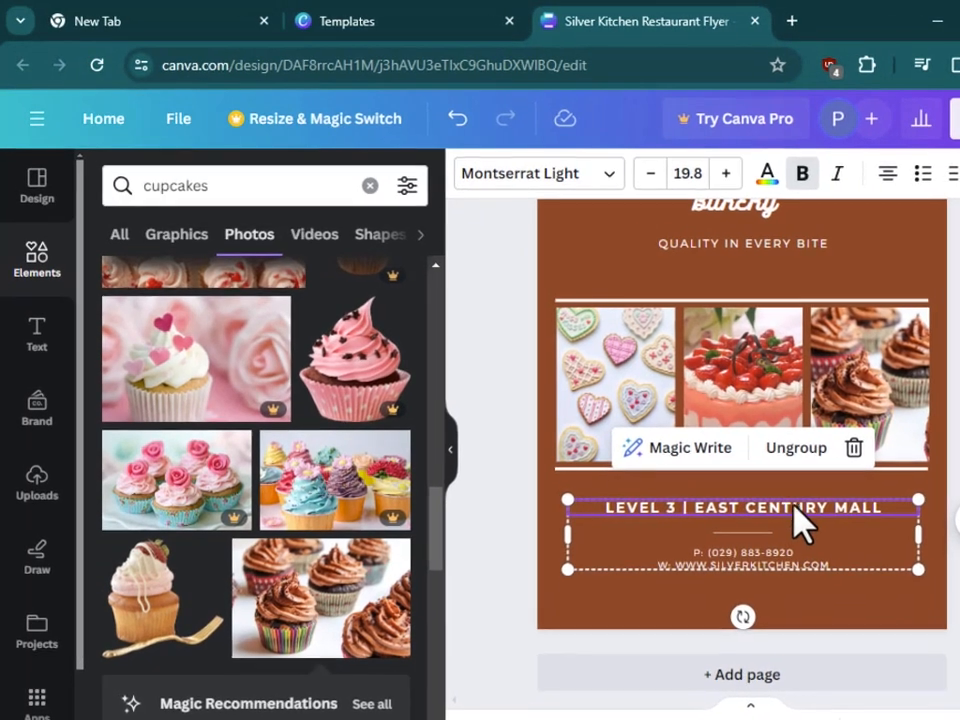
click(745, 477)
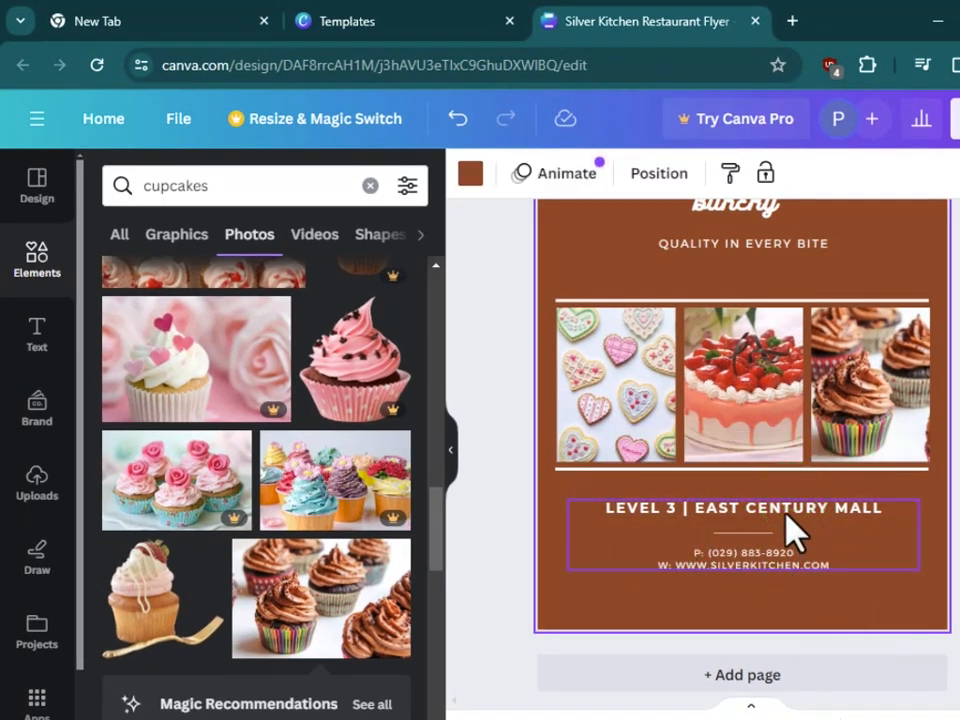
scroll(823, 592, up, 2)
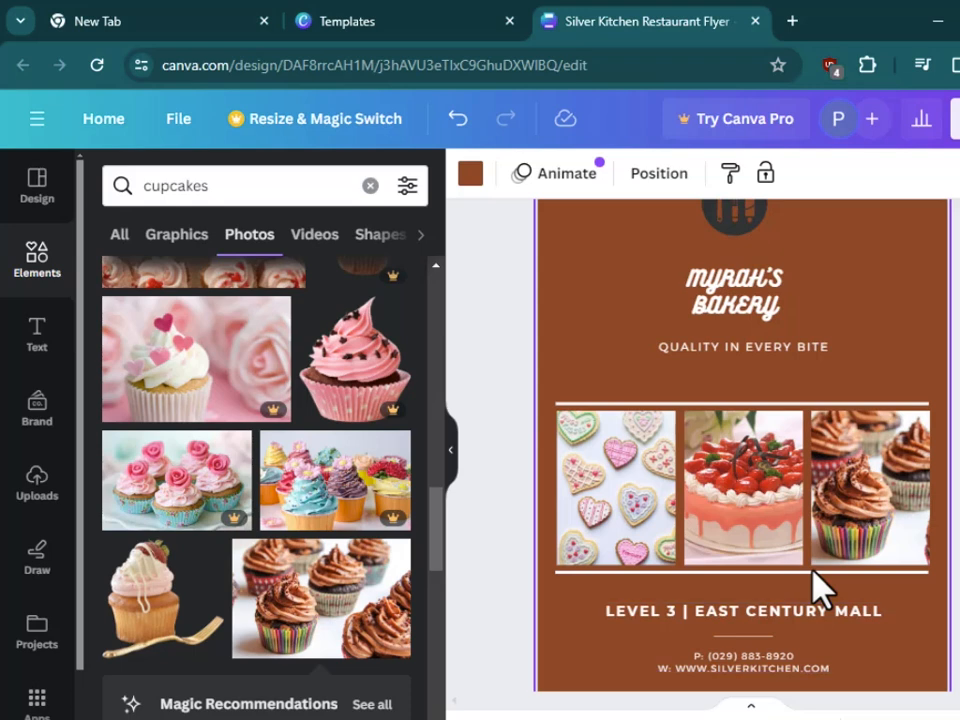
scroll(818, 590, down, 2)
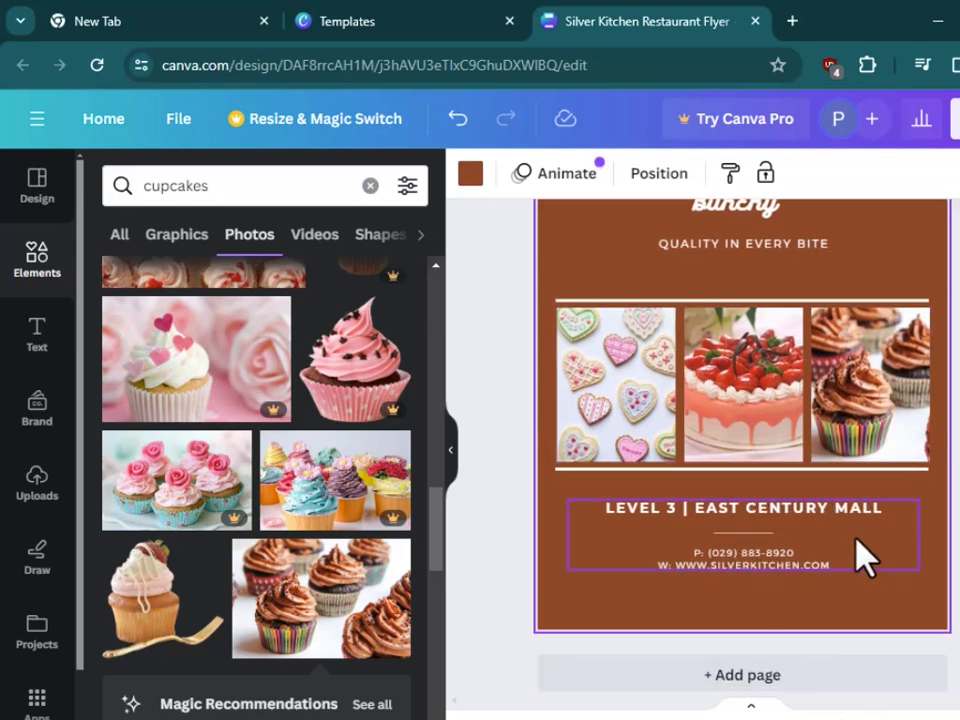
scroll(856, 537, up, 4)
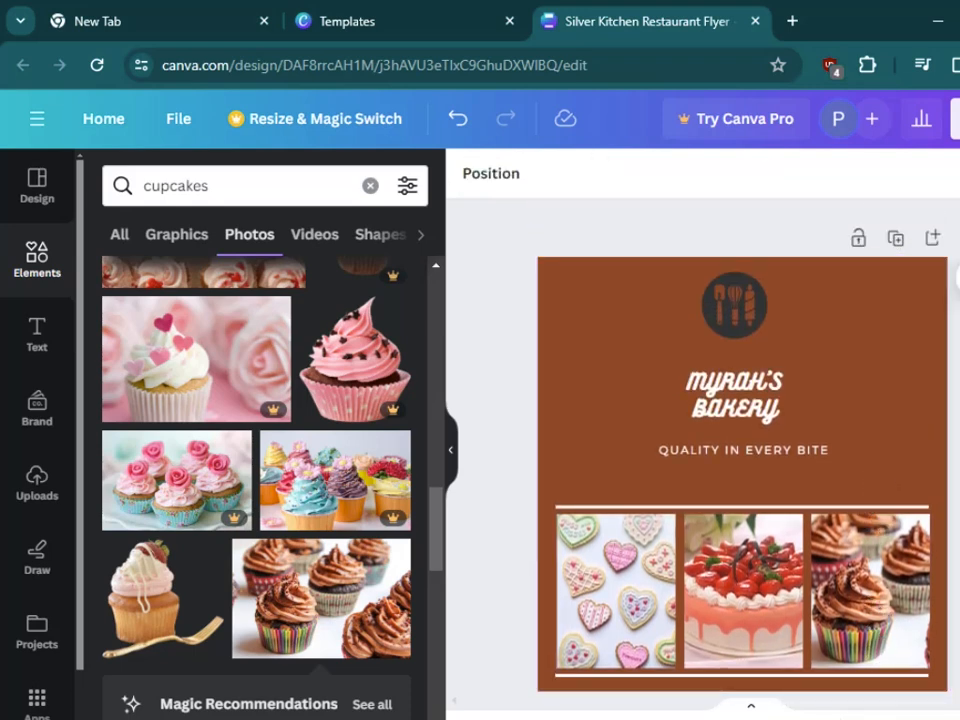
scroll(853, 540, down, 5)
scroll(853, 540, up, 5)
scroll(815, 440, down, 2)
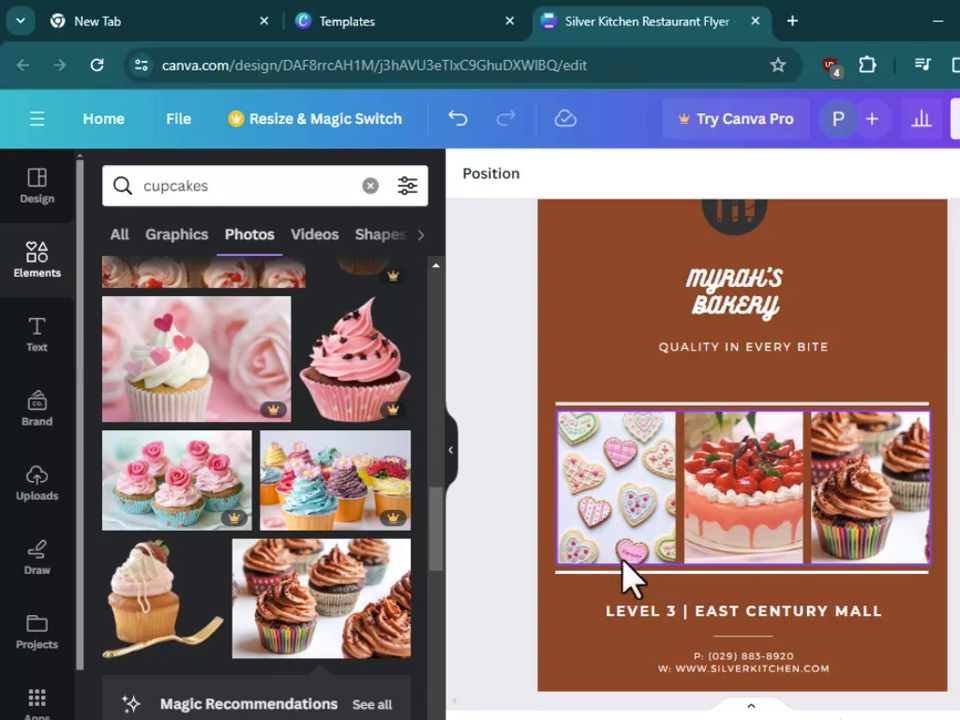
Step: Delete the heart-shaped cookie image from the first frame while keeping the grid itself
click(643, 507)
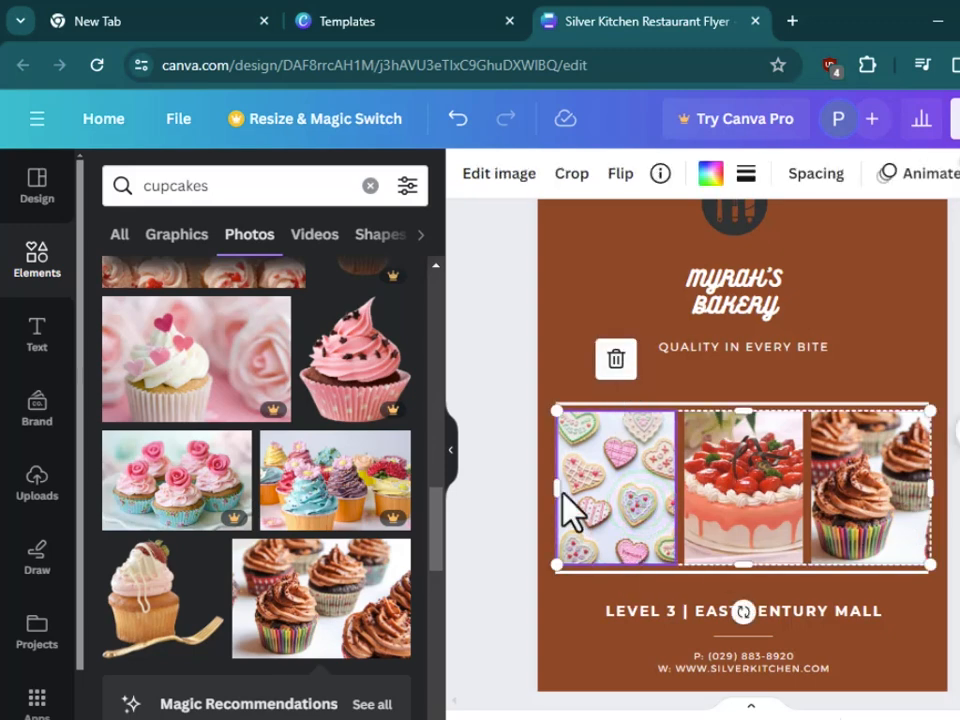
click(616, 359)
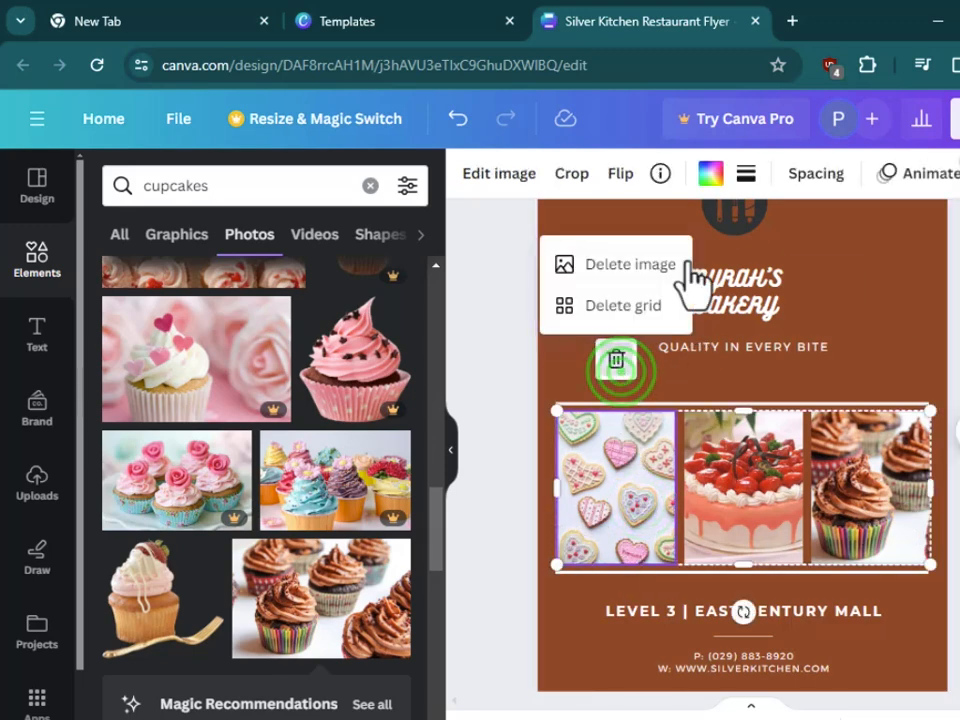
click(645, 266)
Step: Search the photo library for "cookies" to find a replacement for the first frame
click(226, 185)
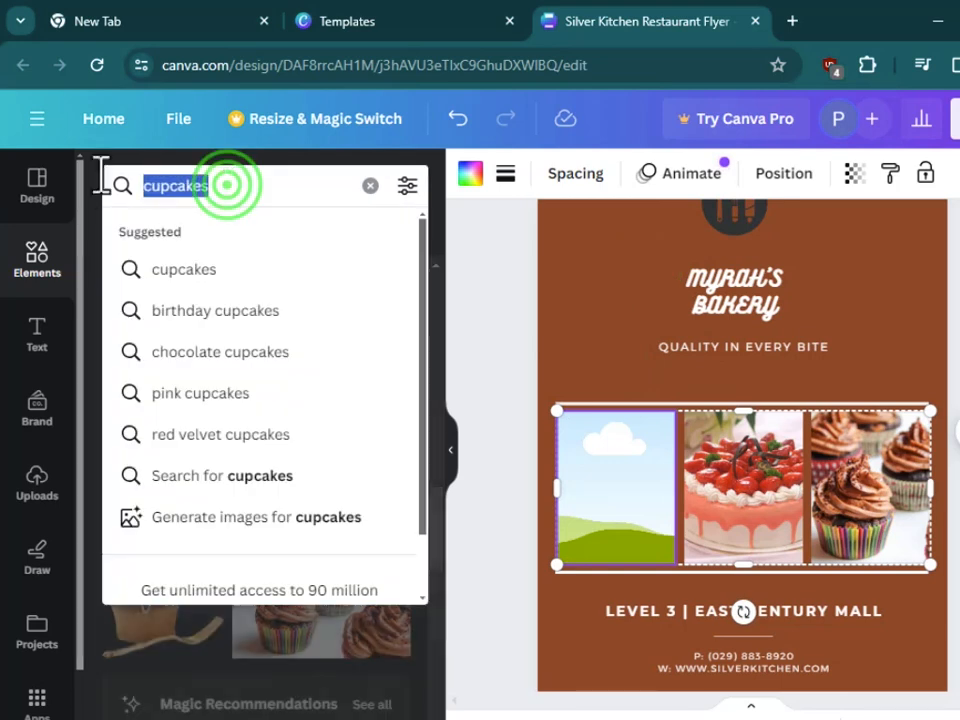
text(coo)
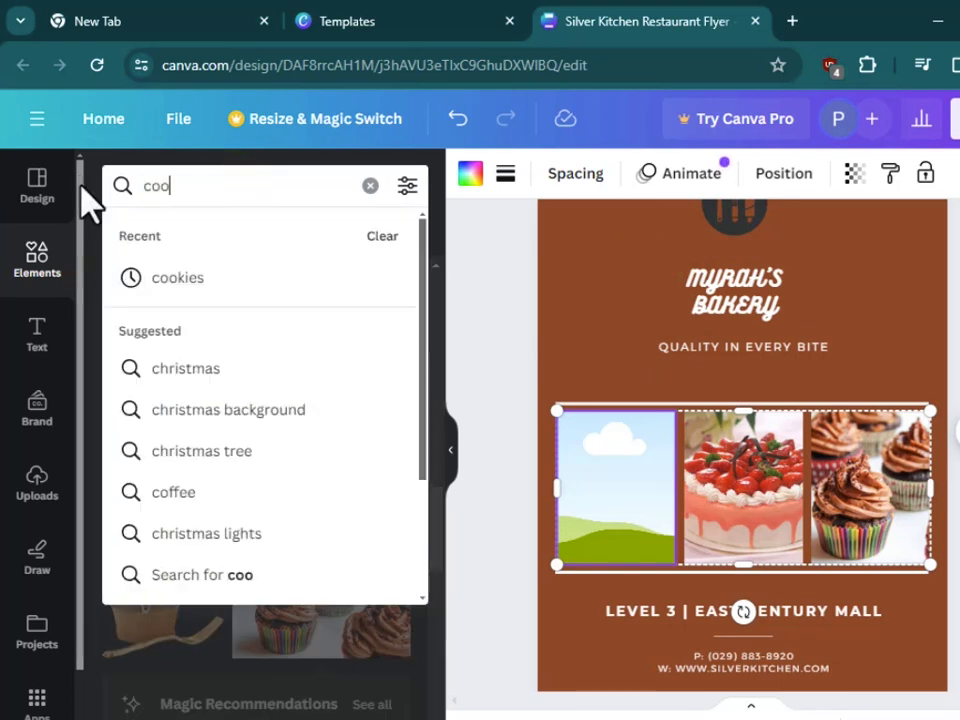
text(kies)
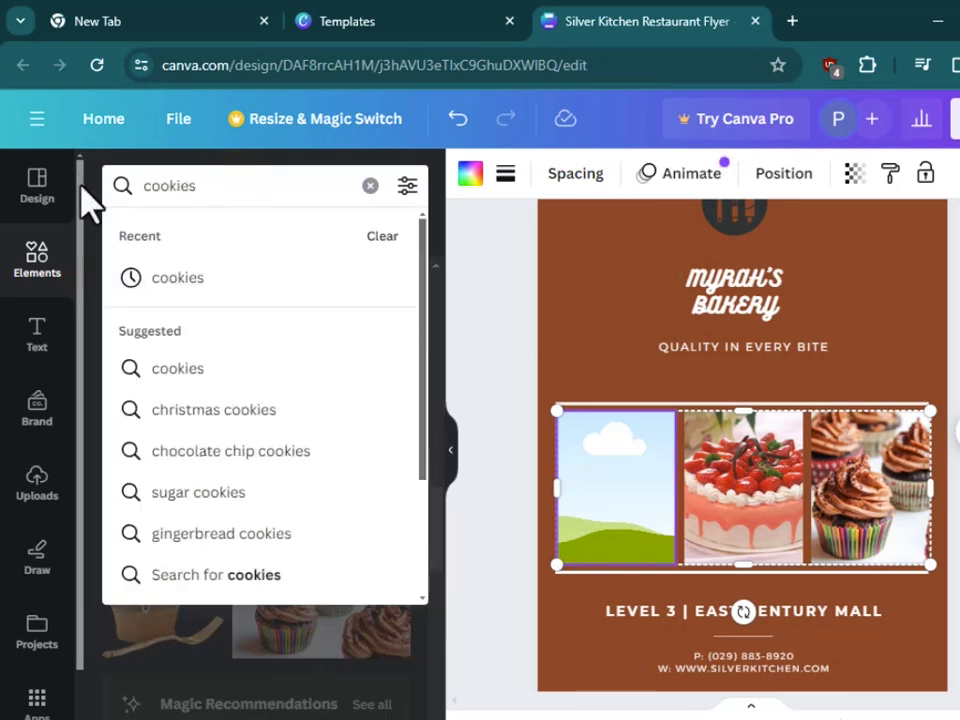
key(Return)
Step: Add the cutout photo of five stacked chocolate chip cookies, shrink it and place it in the first frame of the grid
scroll(320, 480, down, 4)
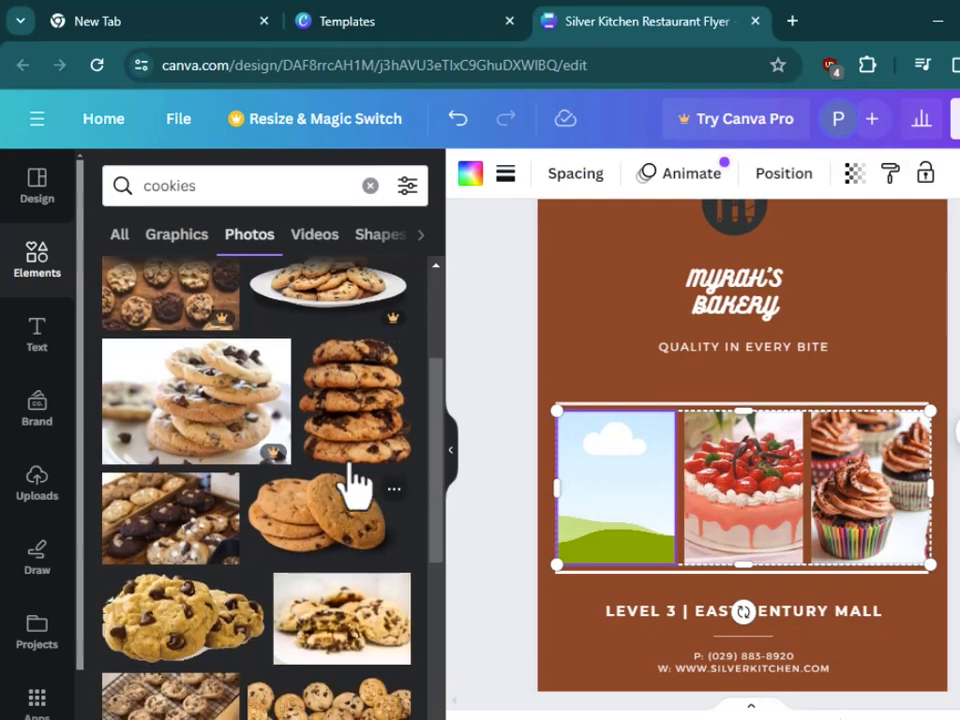
click(375, 418)
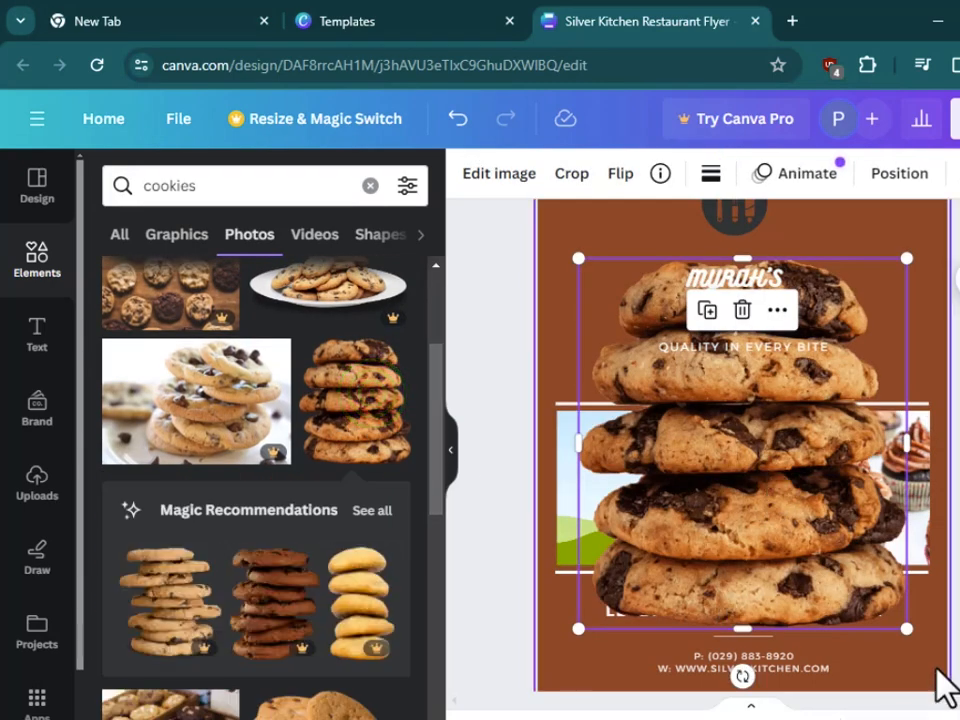
drag(906, 628, 757, 447)
drag(672, 345, 631, 447)
click(930, 626)
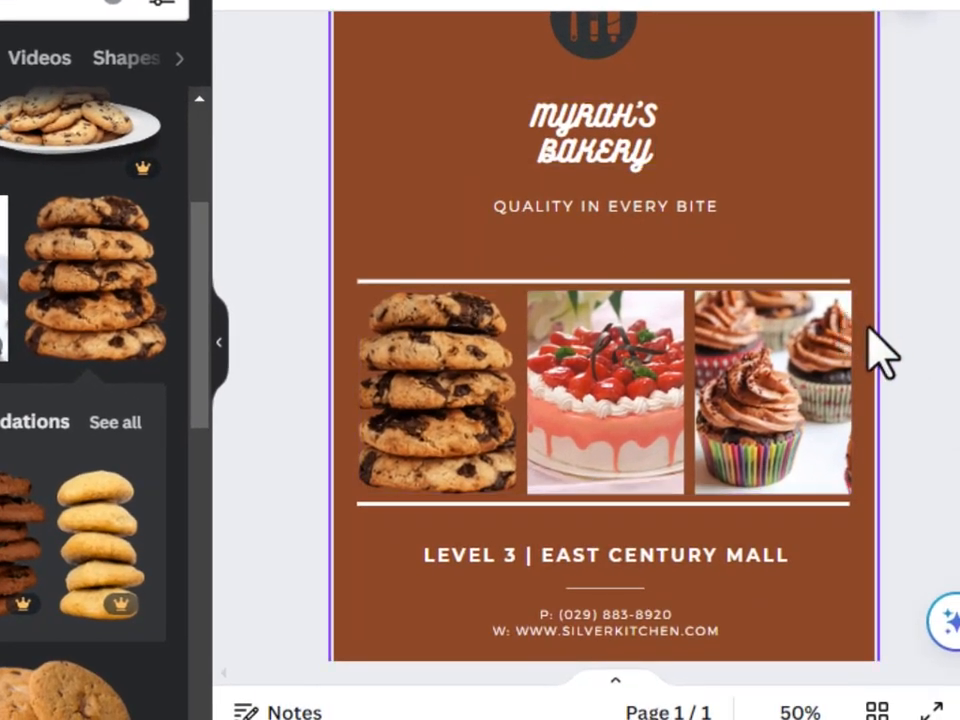
Step: Check the whole flyer with the stacked-cookie photo in place, from the logo to the bottom of the page
scroll(879, 349, down, 1)
scroll(884, 345, up, 3)
scroll(872, 318, down, 5)
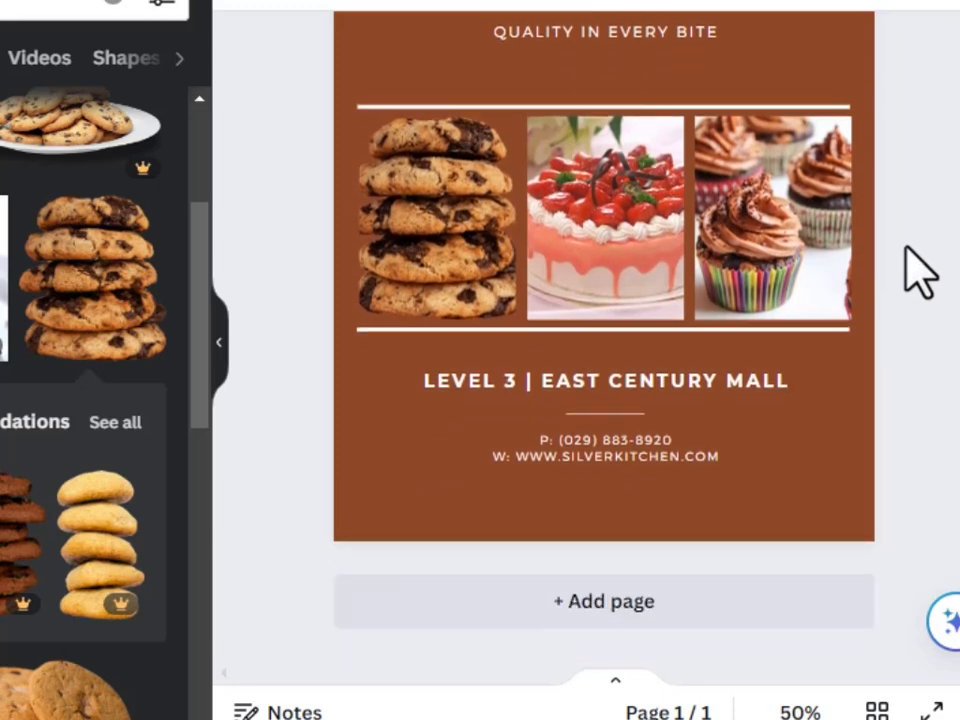
scroll(668, 500, up, 5)
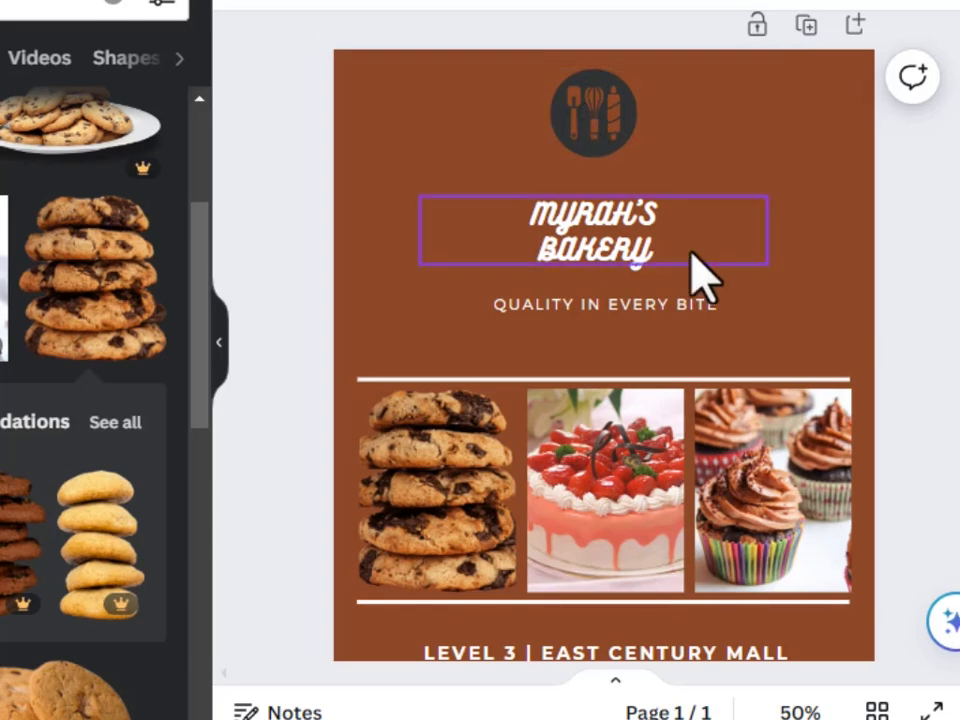
scroll(690, 435, down, 5)
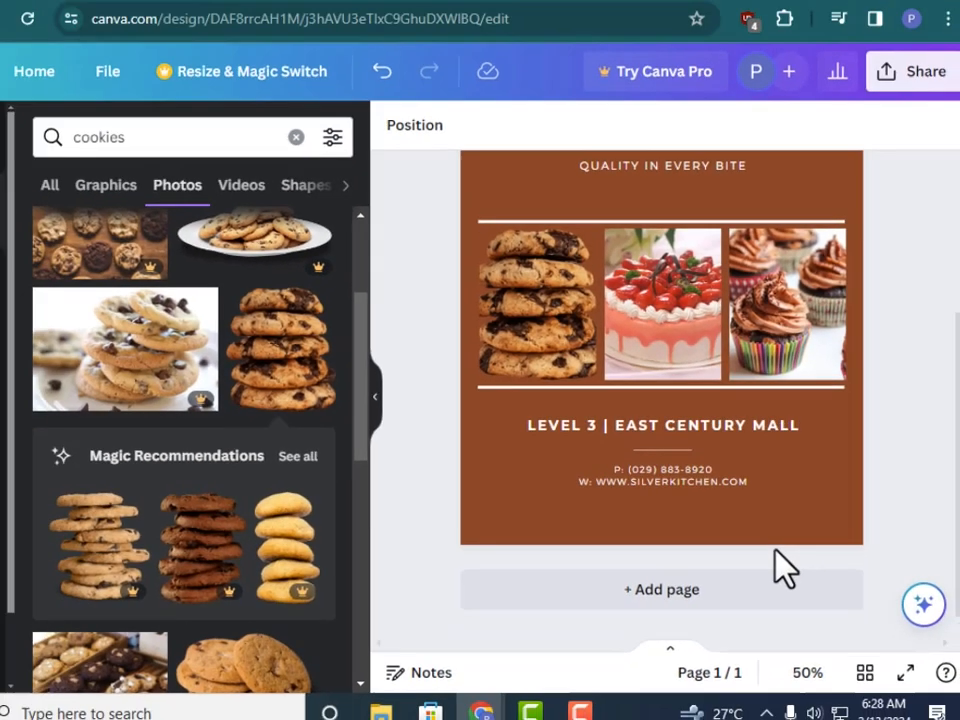
scroll(764, 600, up, 2)
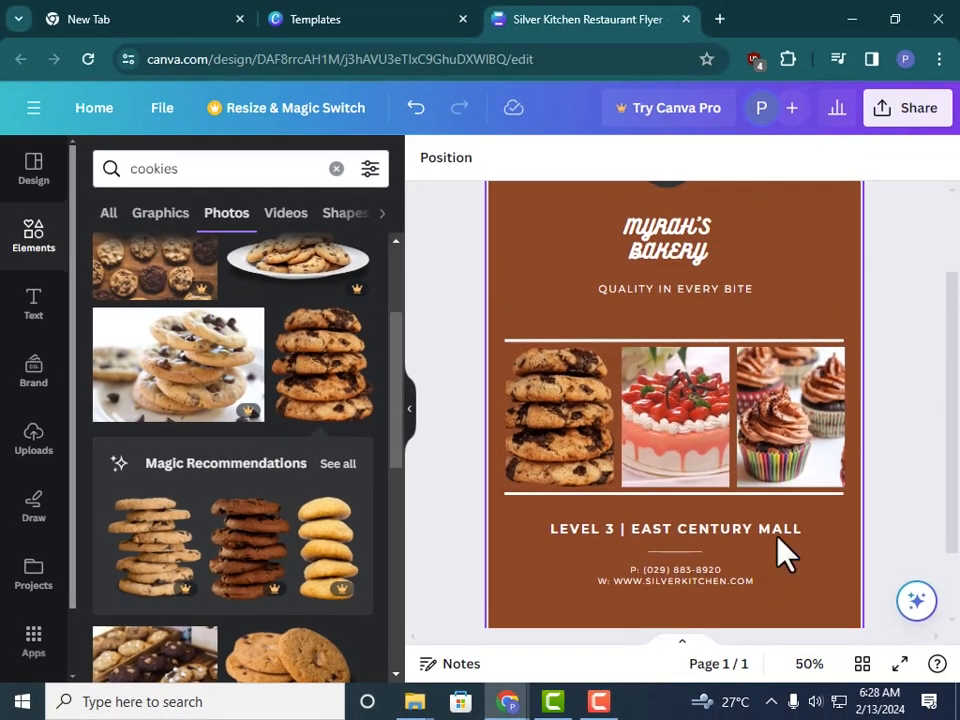
scroll(778, 540, up, 3)
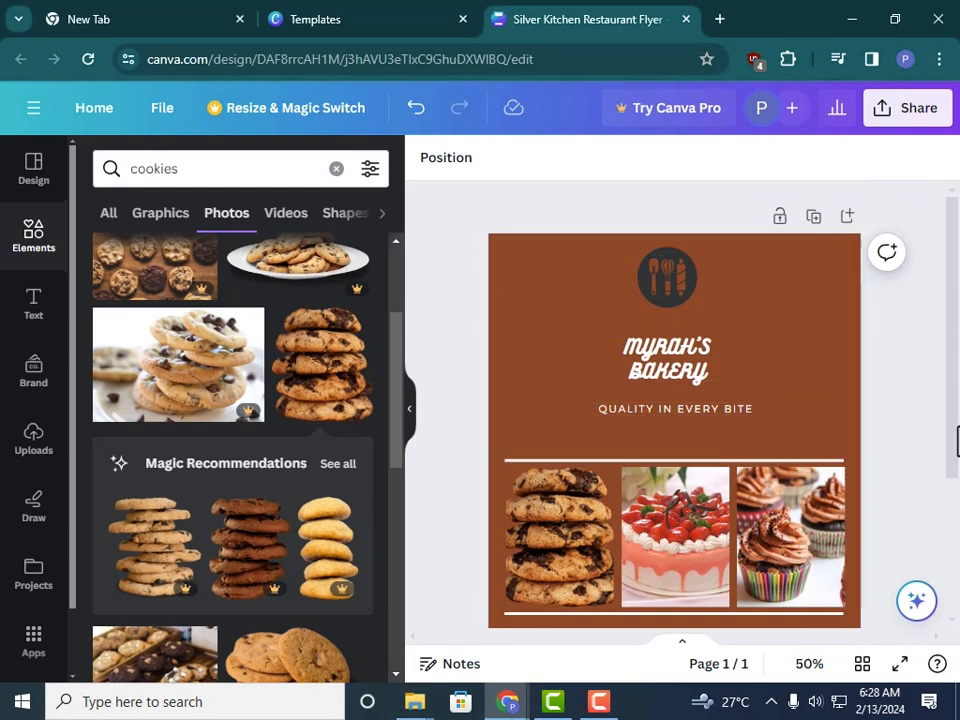
scroll(957, 440, down, 2)
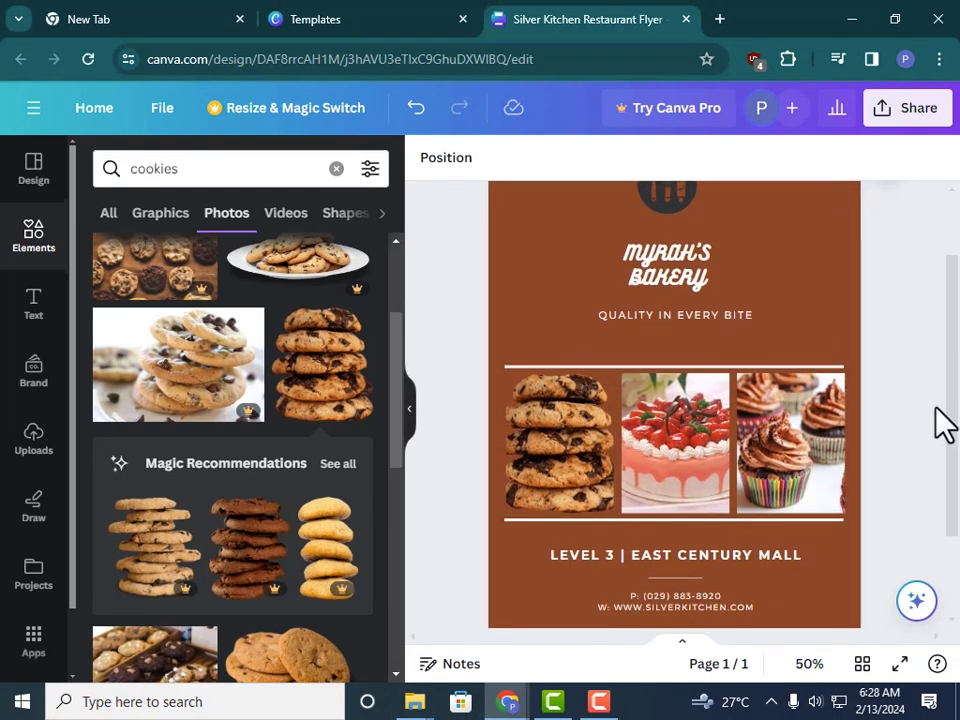
scroll(943, 424, down, 2)
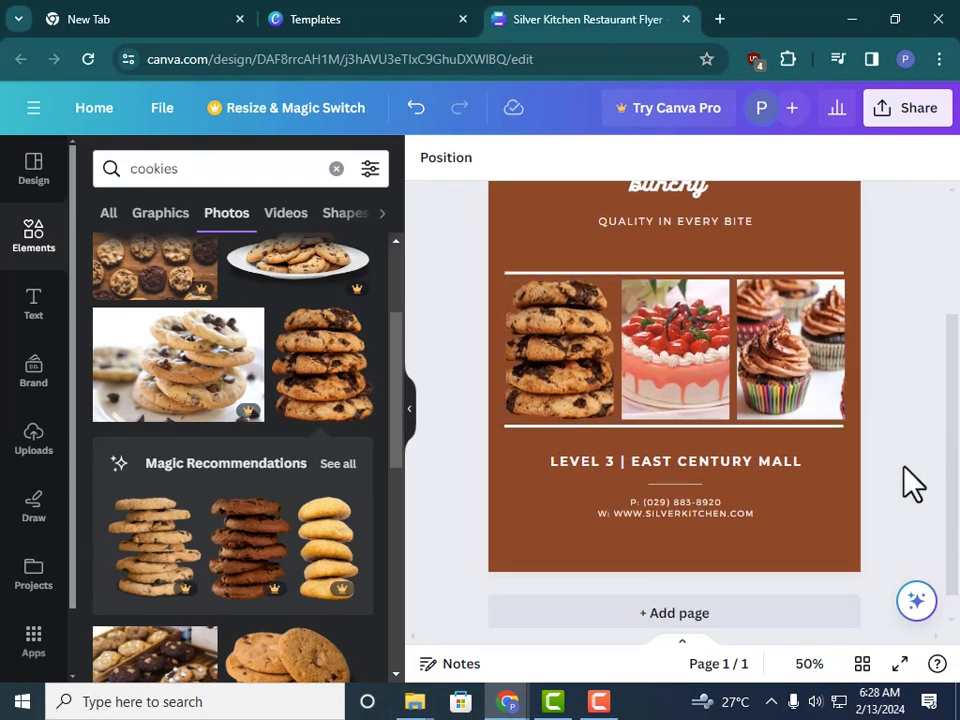